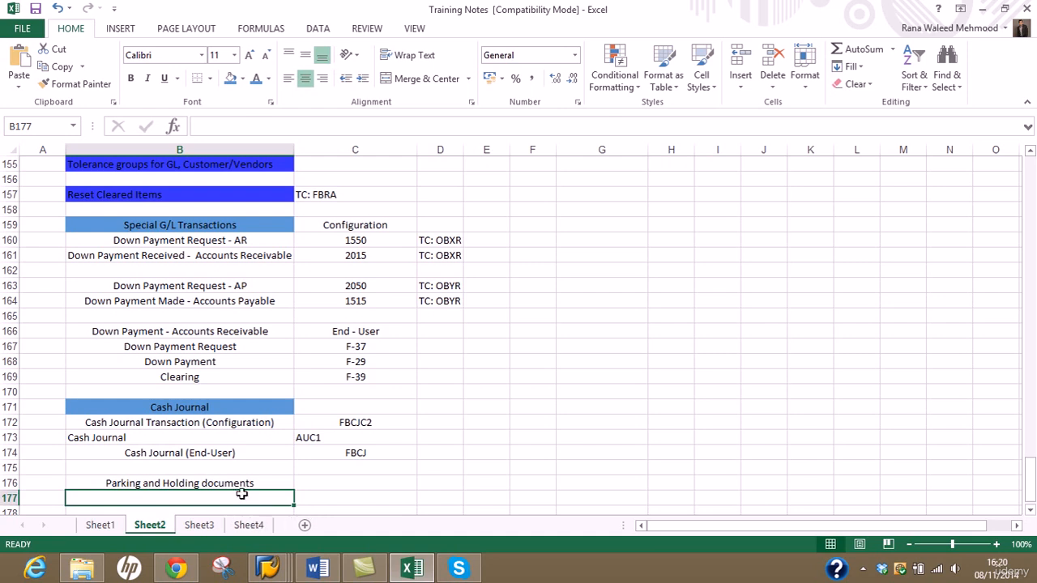
Apply the light blue section fill to the "Parking and Holding documents" heading in cell B176
{"action": "left_click", "coordinate": [253, 485]}
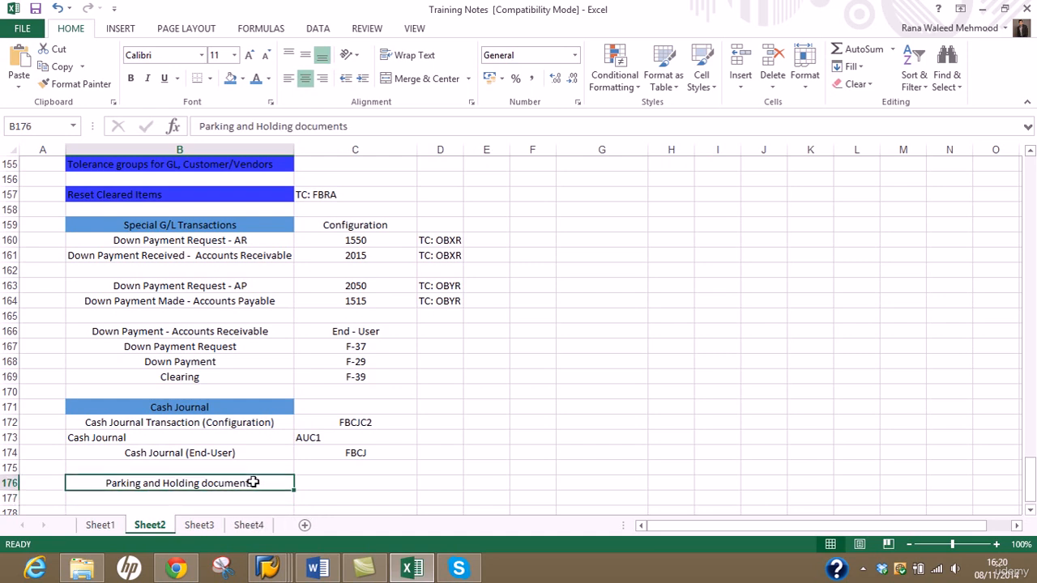
{"action": "left_click", "coordinate": [231, 78]}
{"action": "left_click", "coordinate": [236, 499]}
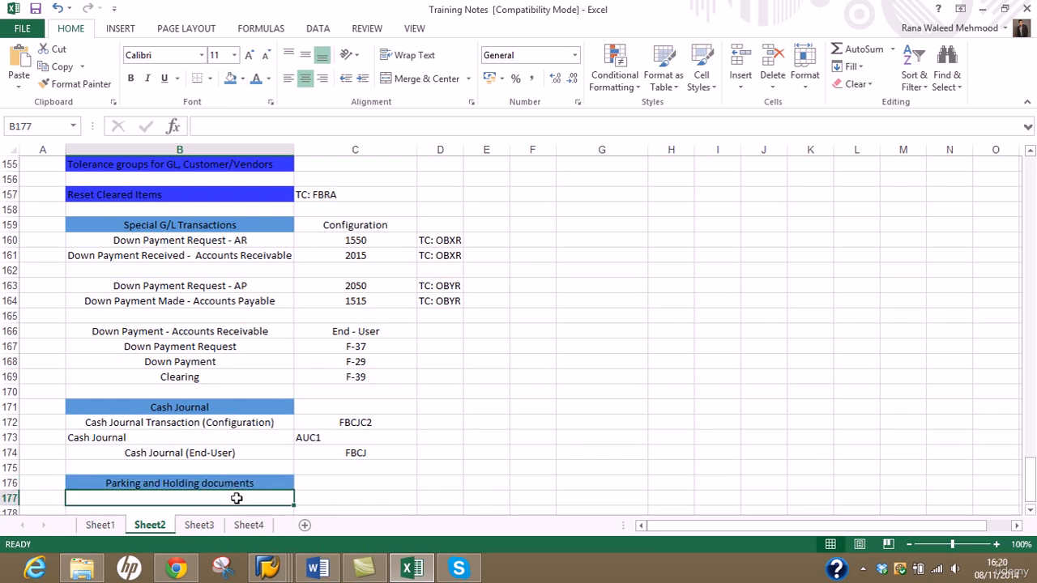
Switch to SAP, leave the cash journal transaction names view, and start customer invoice entry with transaction FB70
{"action": "left_click", "coordinate": [986, 8]}
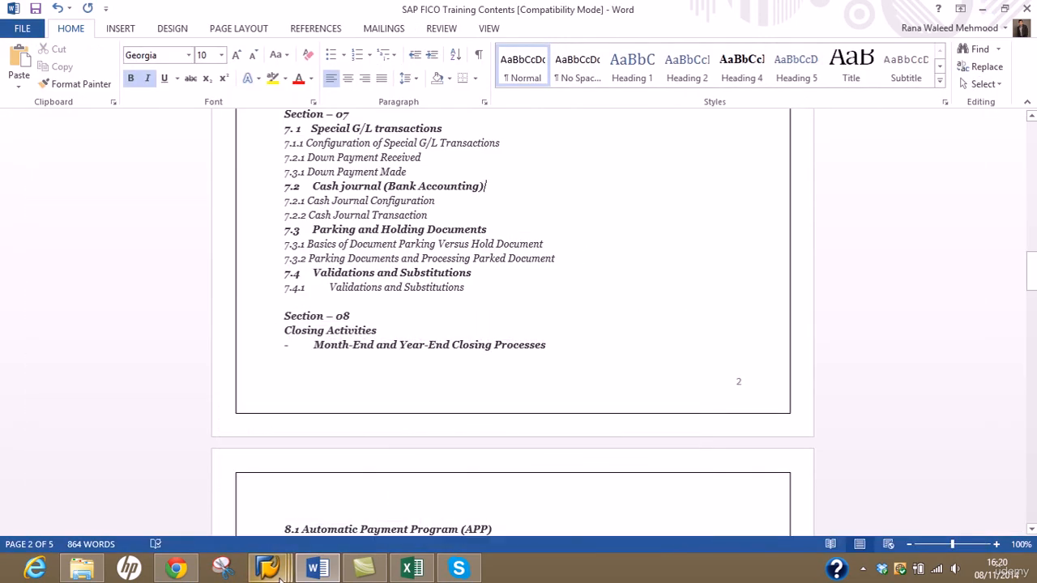
{"action": "mouse_move", "coordinate": [272, 555]}
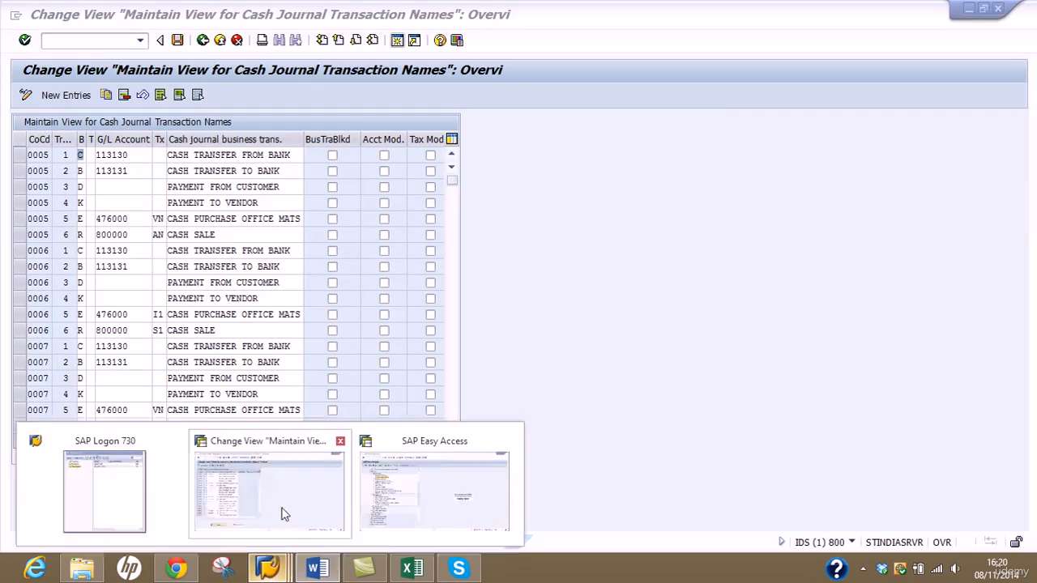
{"action": "left_click", "coordinate": [279, 510]}
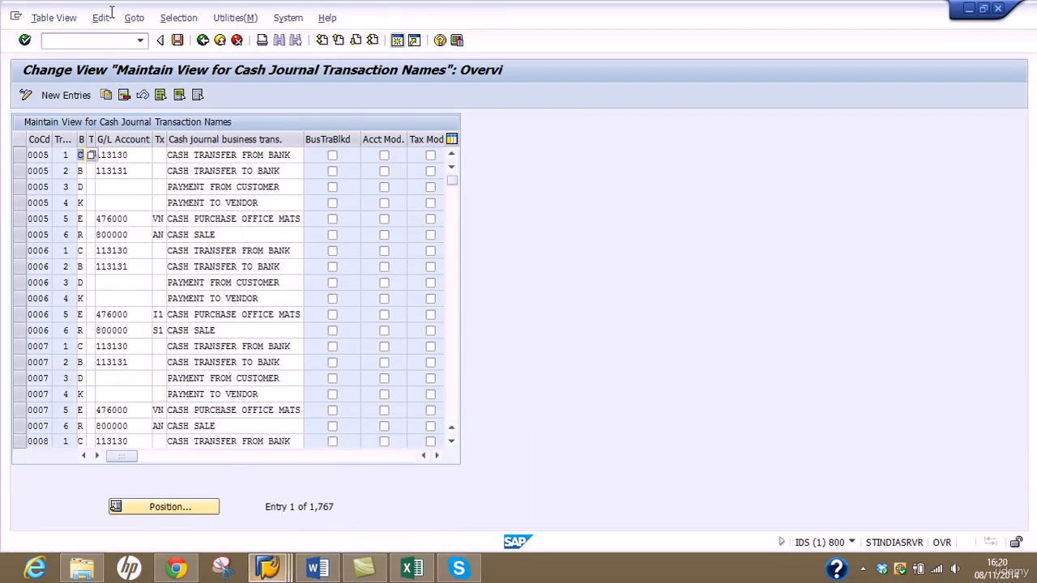
{"action": "type", "text": "/n"}
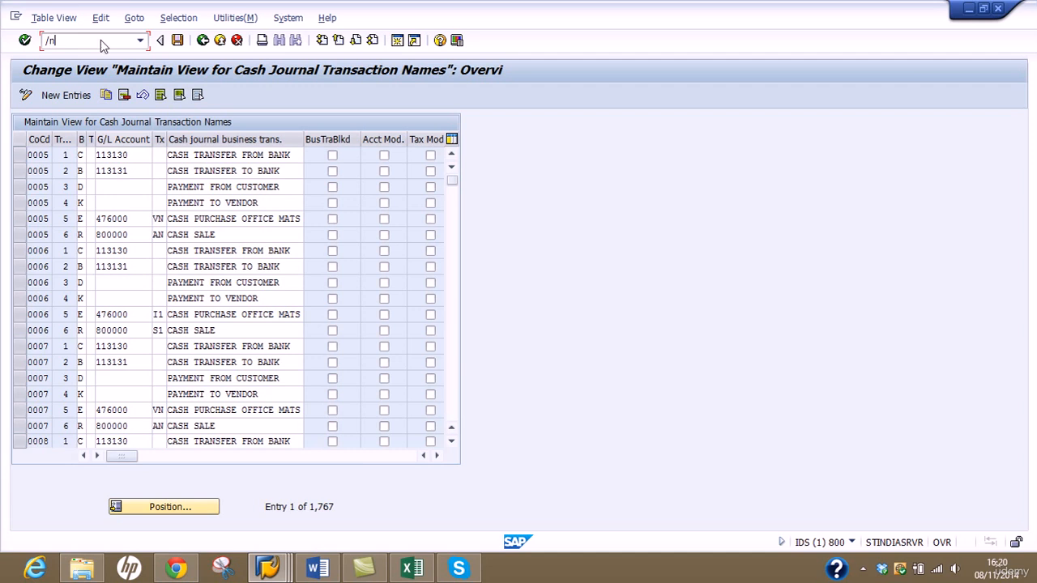
{"action": "key", "text": "Return"}
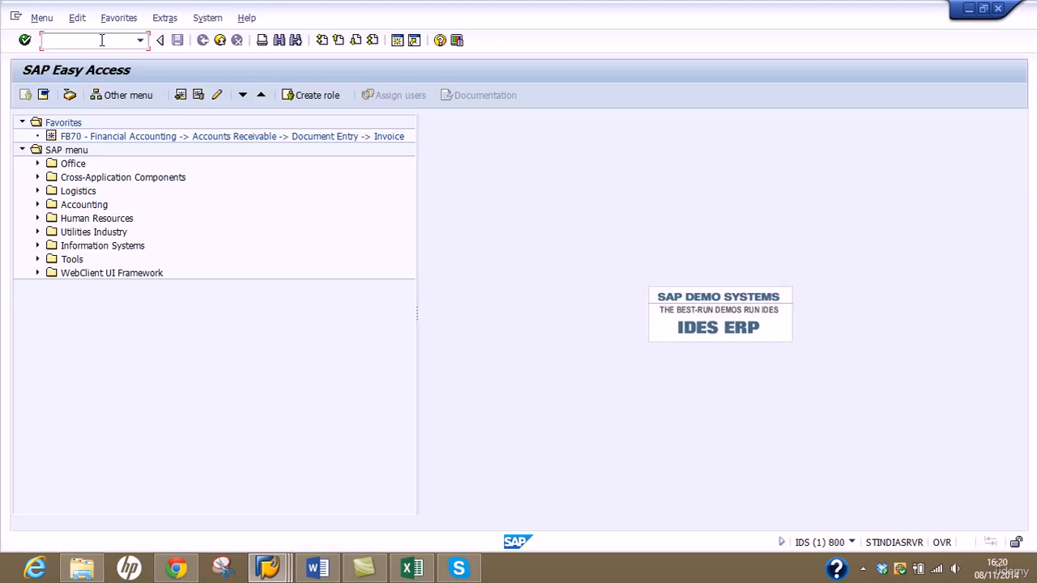
{"action": "type", "text": "fb70"}
{"action": "key", "text": "Return"}
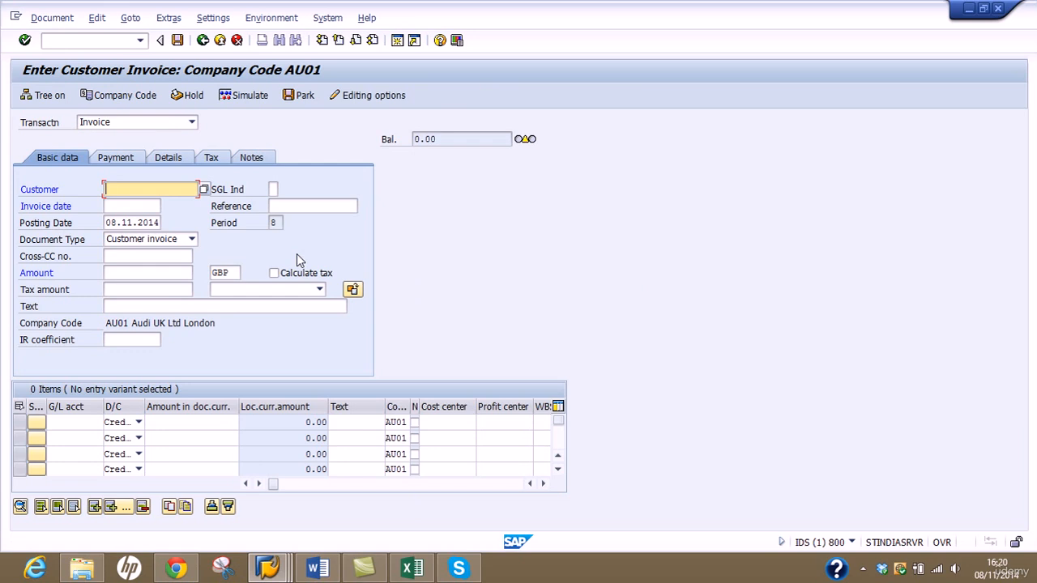
Look up London Motors UK Ltd as the customer and set the invoice date to 08.11.2014
{"action": "left_click", "coordinate": [204, 190]}
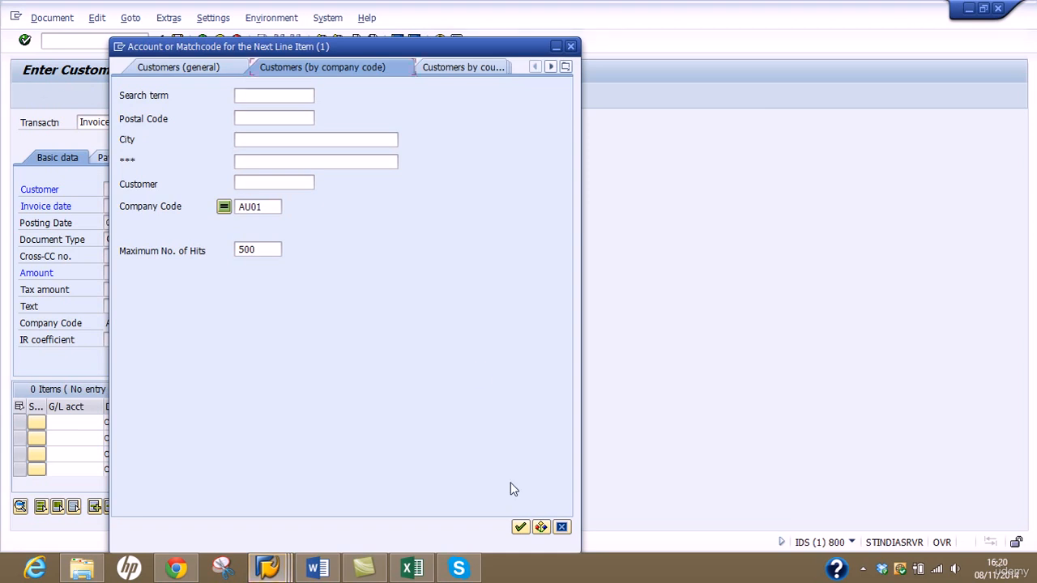
{"action": "left_click", "coordinate": [520, 526]}
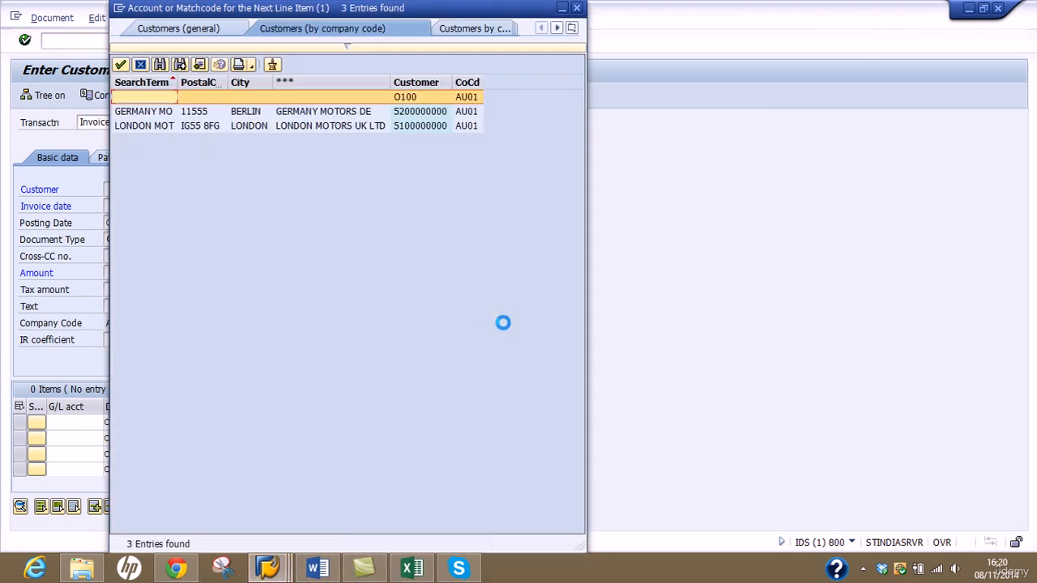
{"action": "double_click", "coordinate": [345, 128]}
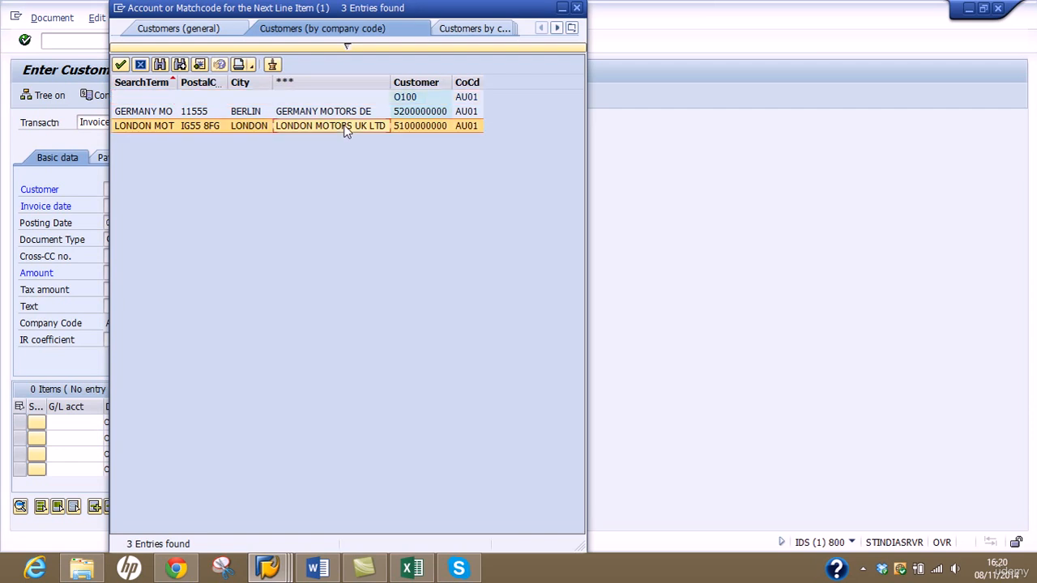
{"action": "left_click", "coordinate": [150, 206]}
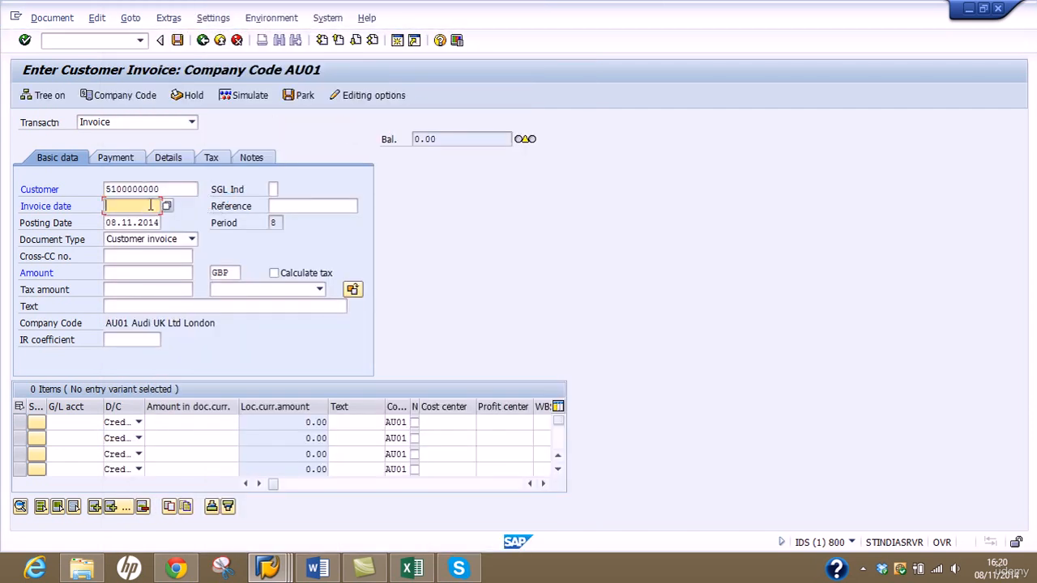
{"action": "type", "text": "08.11.2014"}
{"action": "key", "text": "Return"}
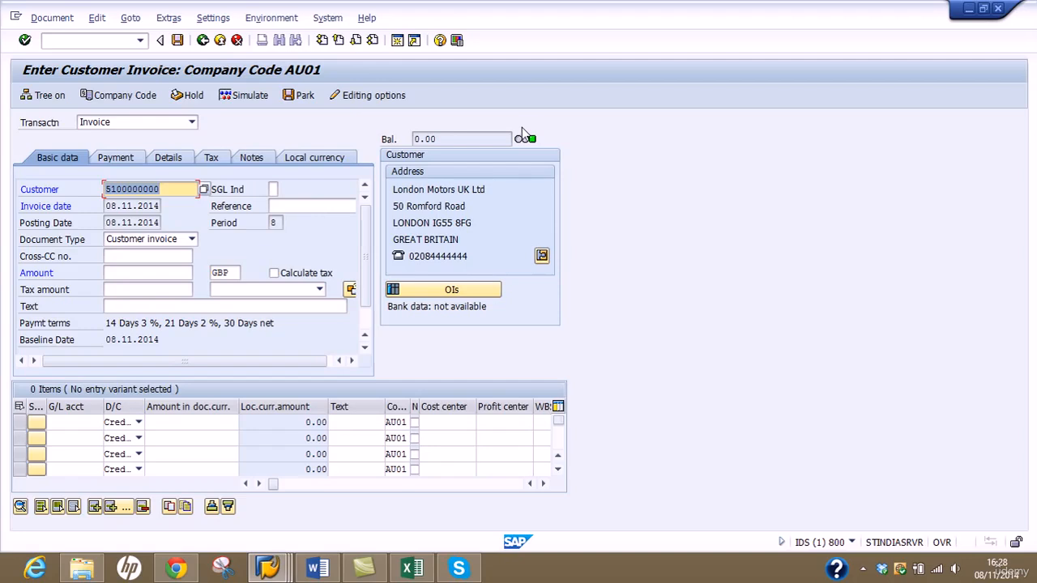
Enter a 7,000 GBP invoice amount and a matching credit line on G/L account 6000
{"action": "left_click", "coordinate": [87, 423]}
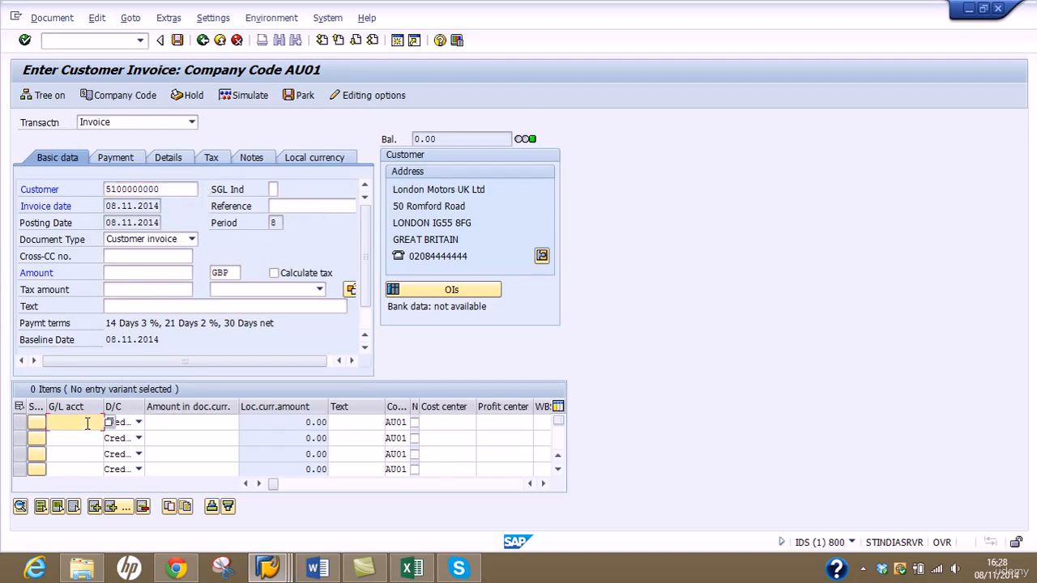
{"action": "type", "text": "6000"}
{"action": "key", "text": "Tab"}
{"action": "key", "text": "Tab"}
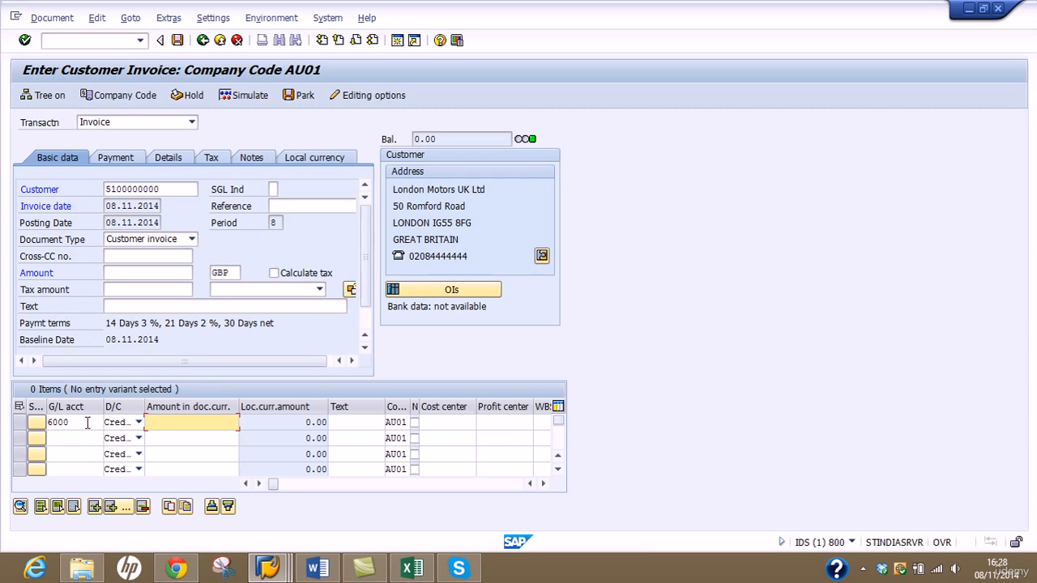
{"action": "type", "text": "7000"}
Hold the invoice under a temporary document number made of the user's first name and the suffix -01
{"action": "left_click", "coordinate": [191, 95]}
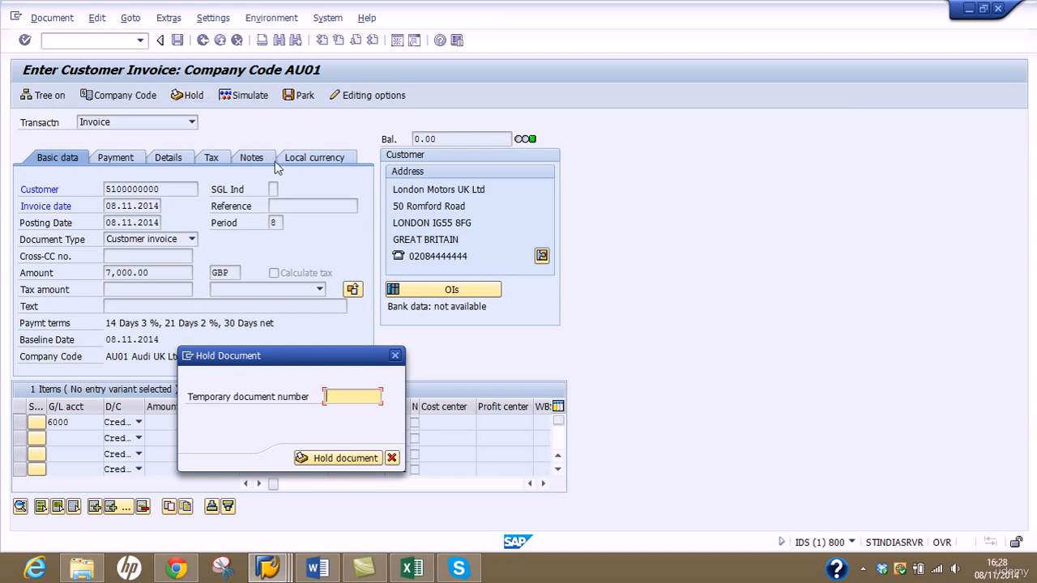
{"action": "left_click_drag", "start_coordinate": [307, 357], "coordinate": [272, 256]}
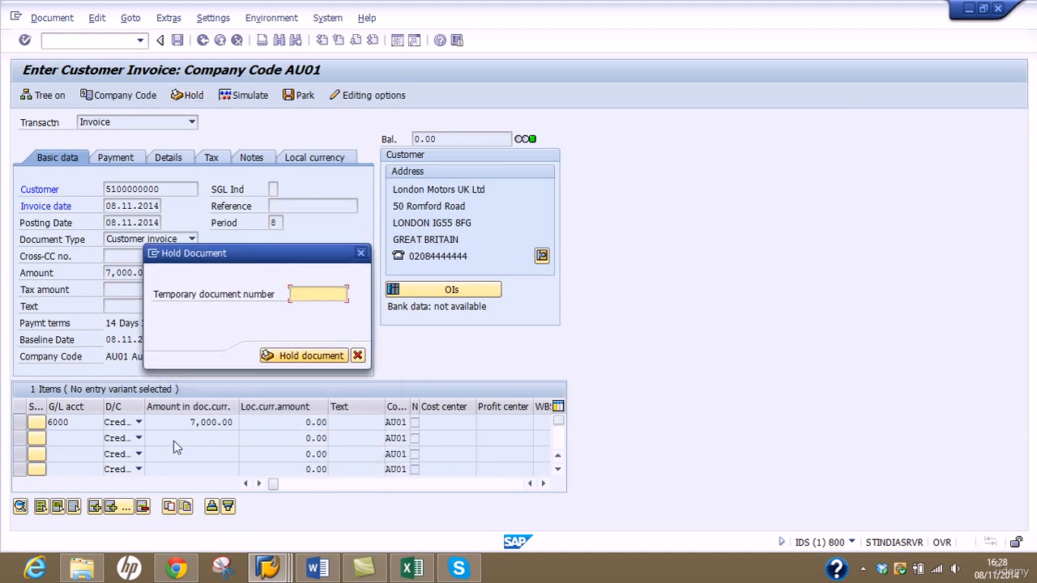
{"action": "left_click", "coordinate": [303, 295]}
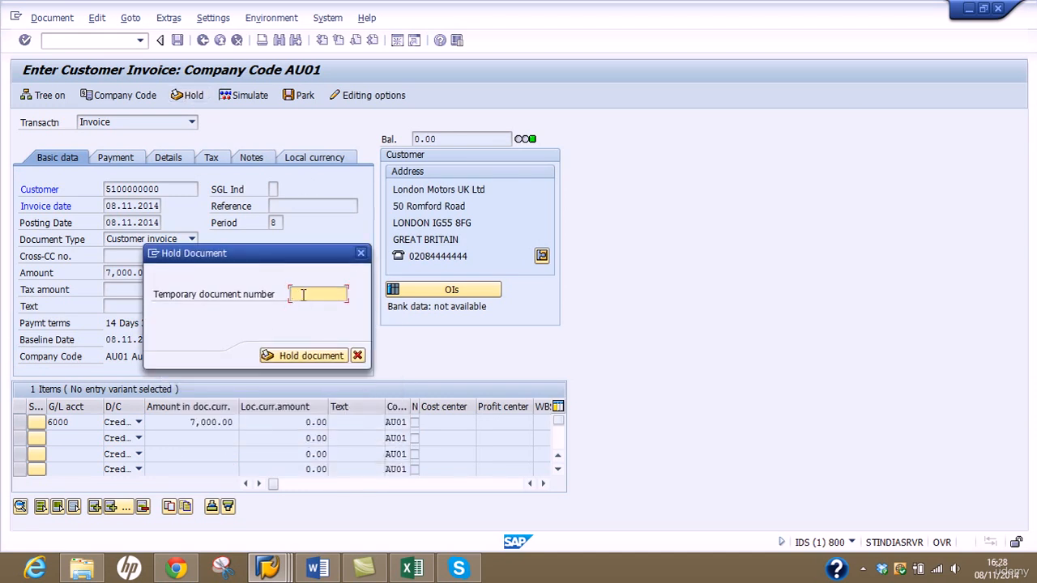
{"action": "type", "text": "Rana-01"}
{"action": "left_click", "coordinate": [306, 356]}
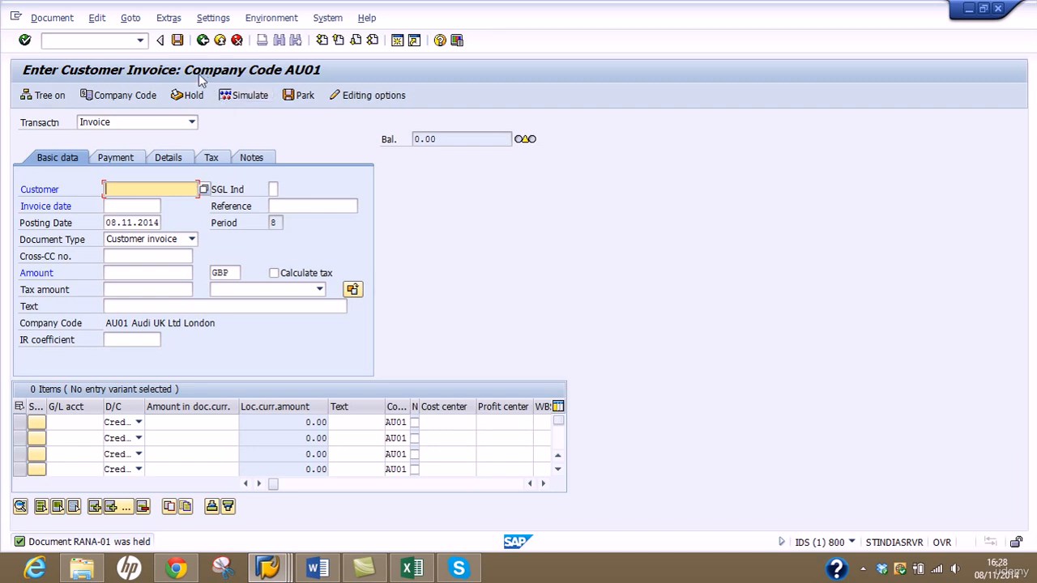
Leave invoice entry with /n and reopen the FB70 customer invoice transaction from the favorites
{"action": "left_click", "coordinate": [116, 39]}
{"action": "type", "text": "/n"}
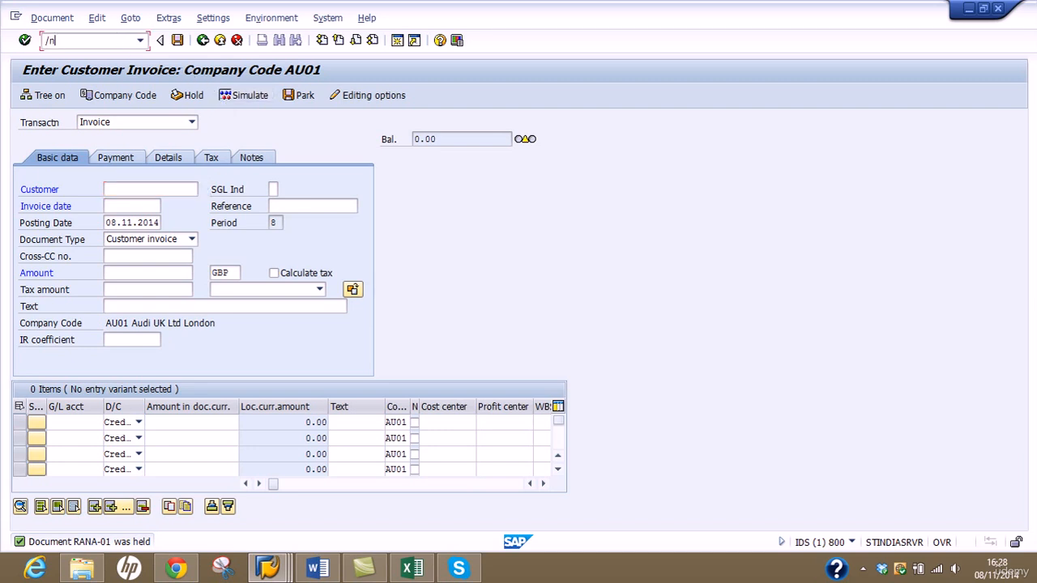
{"action": "key", "text": "Return"}
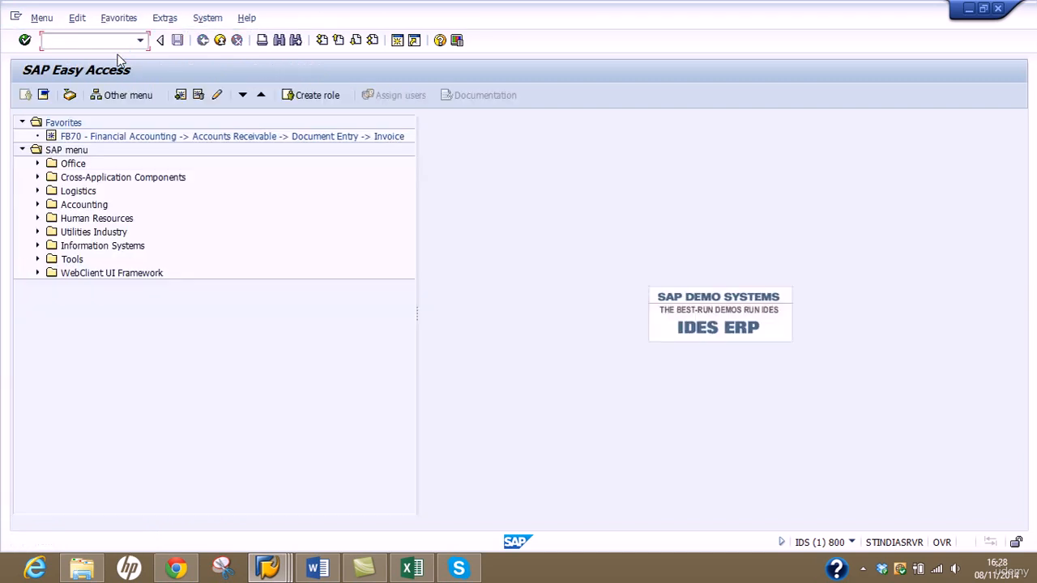
{"action": "double_click", "coordinate": [78, 136]}
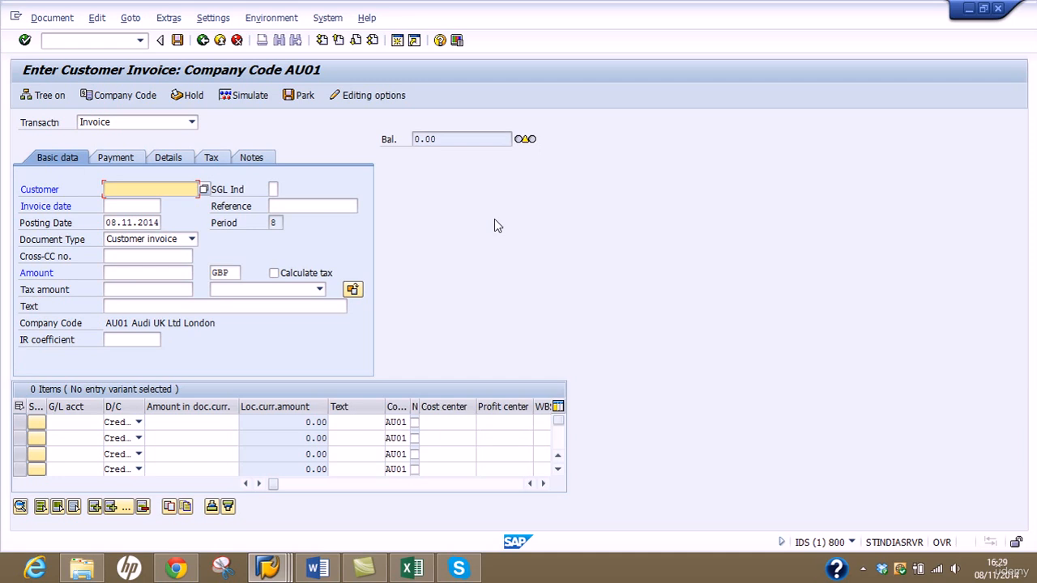
{"action": "left_click", "coordinate": [67, 20]}
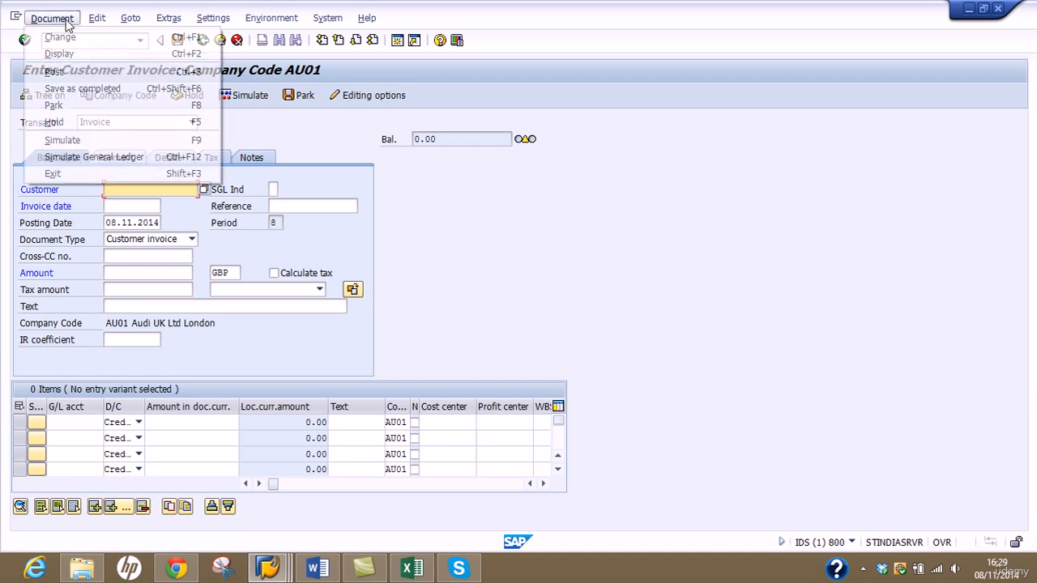
{"action": "mouse_move", "coordinate": [95, 25]}
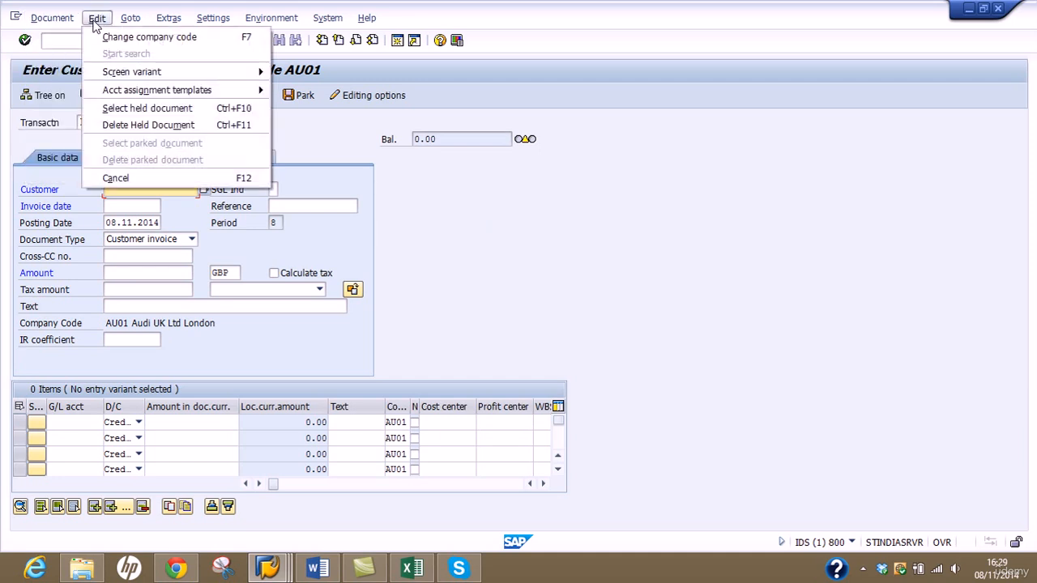
{"action": "left_click", "coordinate": [381, 177]}
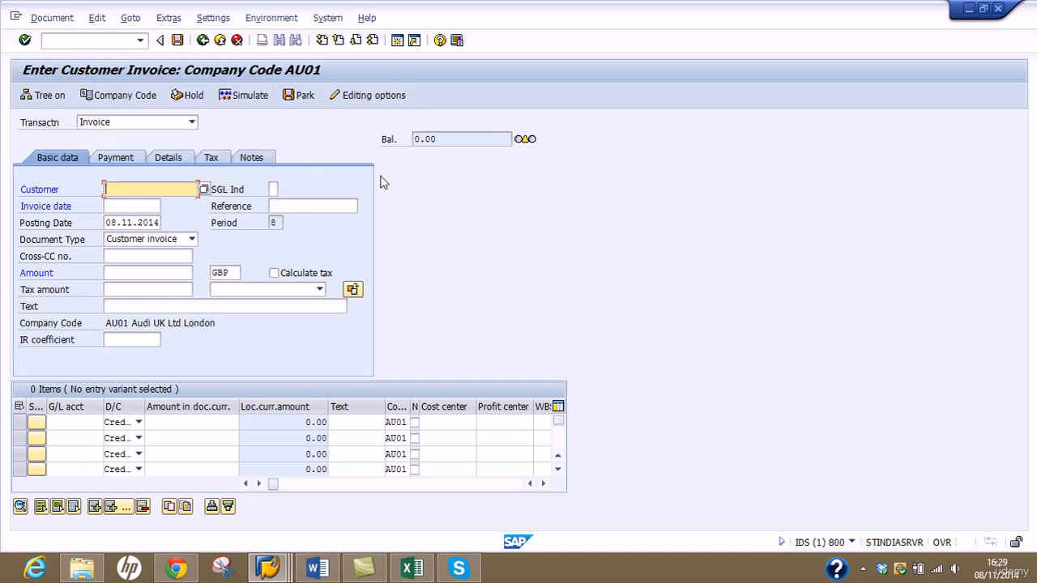
Show the document tree, load the held invoice from Held documents, and hide the tree again
{"action": "left_click", "coordinate": [46, 95]}
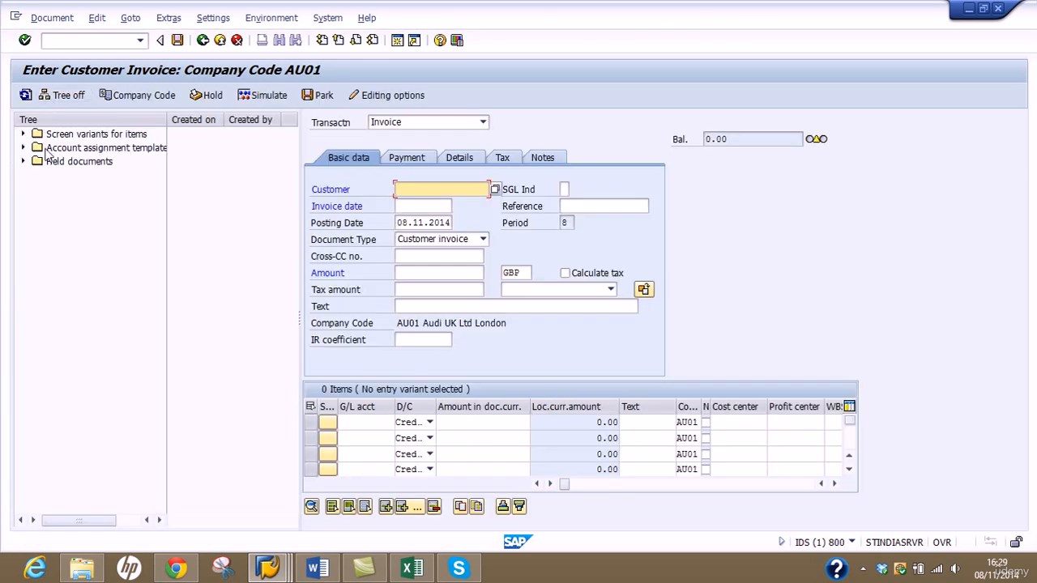
{"action": "left_click", "coordinate": [66, 166]}
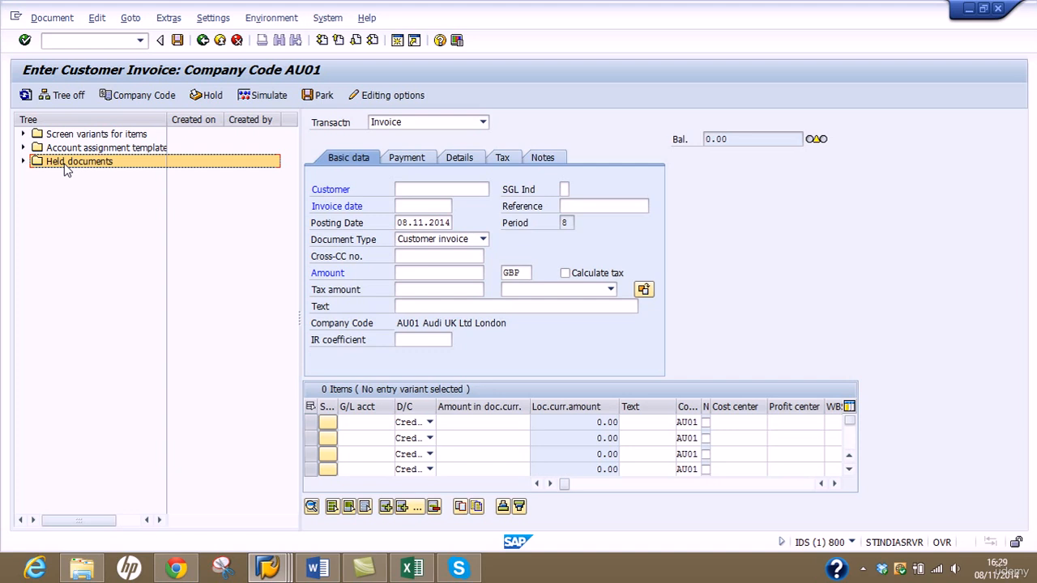
{"action": "left_click", "coordinate": [24, 162]}
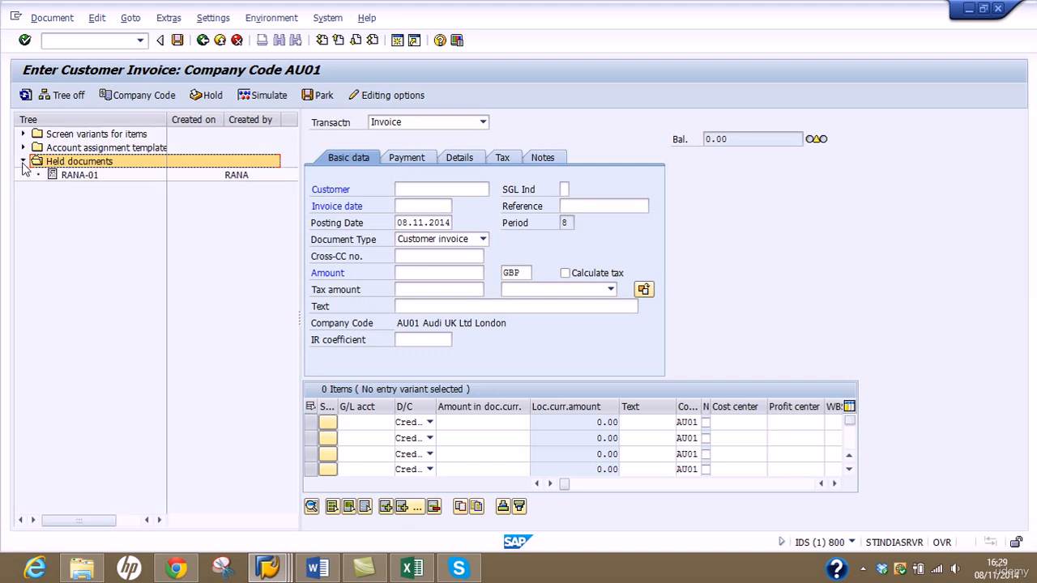
{"action": "left_click", "coordinate": [73, 178]}
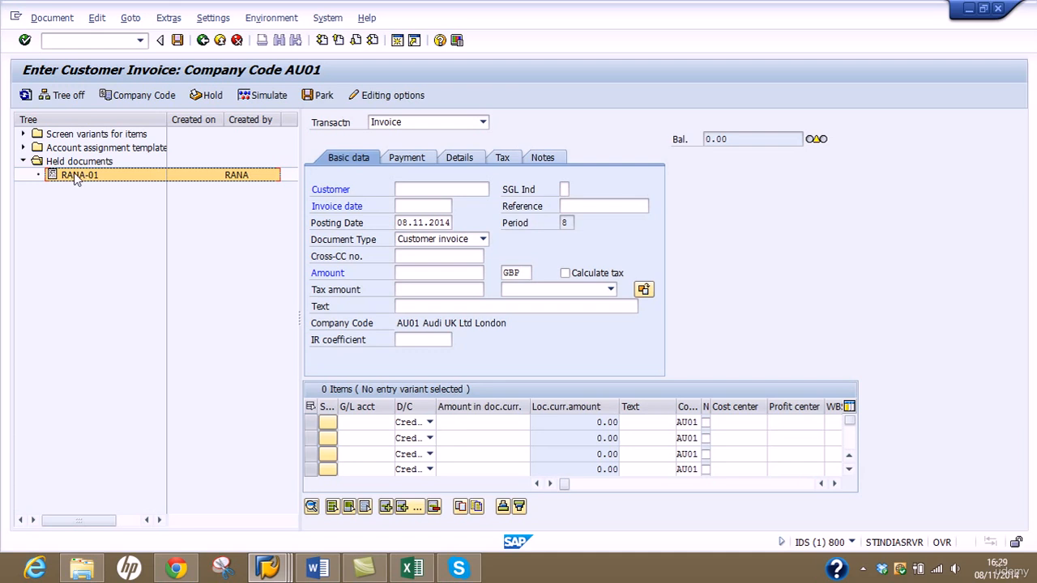
{"action": "double_click", "coordinate": [76, 179]}
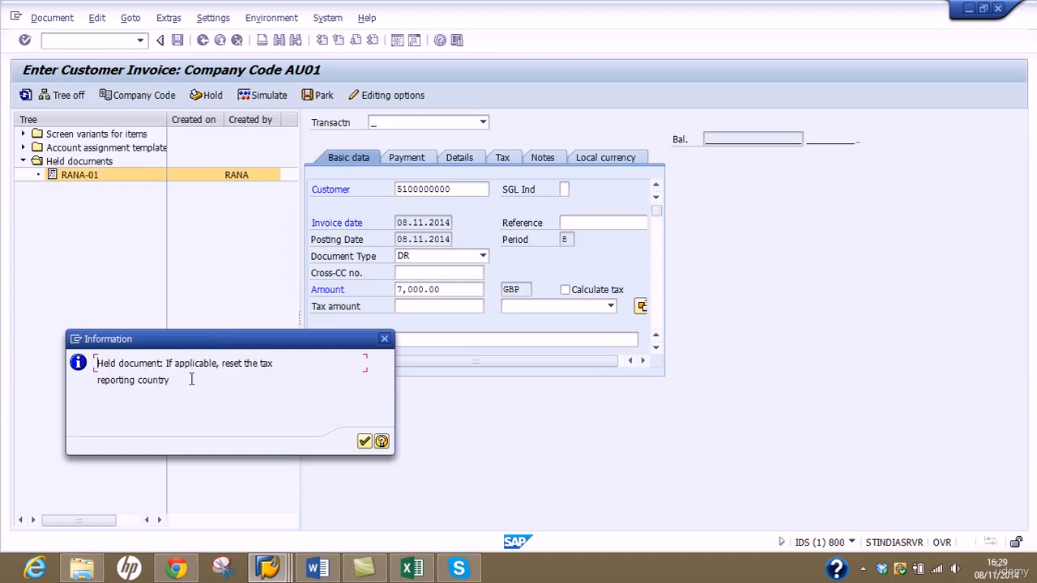
{"action": "left_click", "coordinate": [365, 441]}
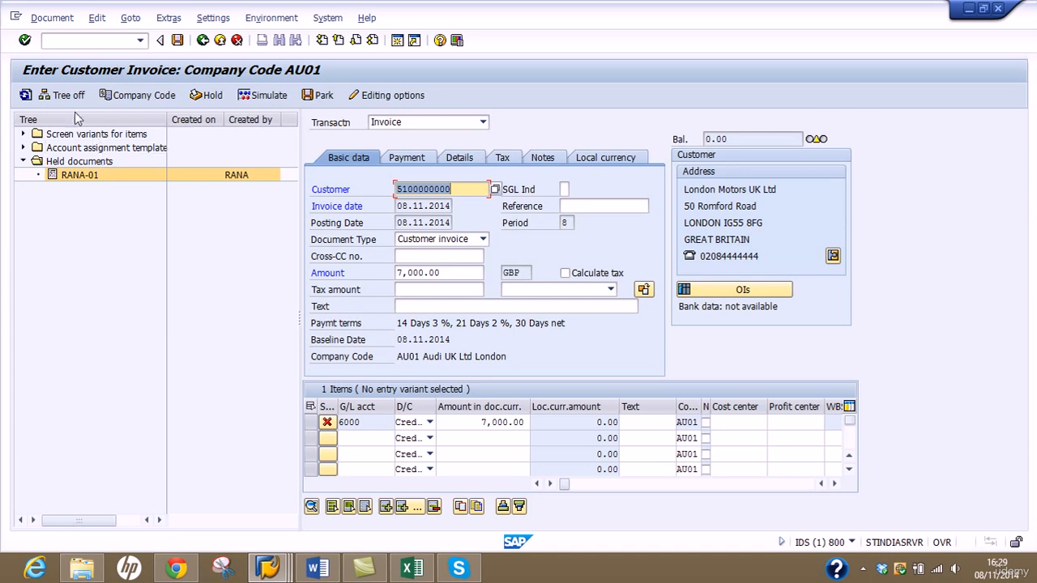
{"action": "left_click", "coordinate": [58, 94]}
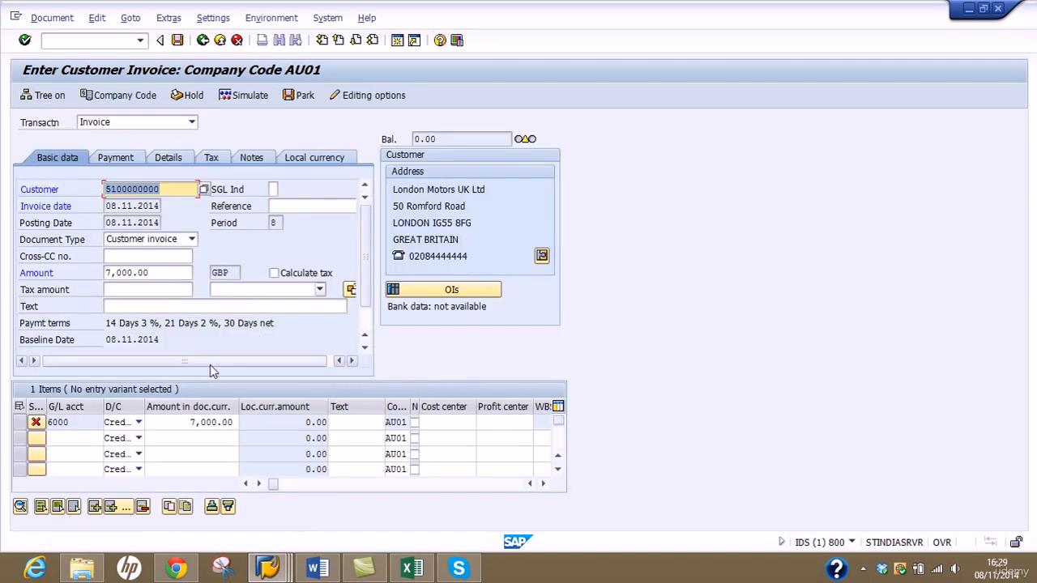
Set tax code A9 on the G/L account 6000 item and return to the invoice entry screen
{"action": "double_click", "coordinate": [184, 421]}
{"action": "left_click", "coordinate": [111, 206]}
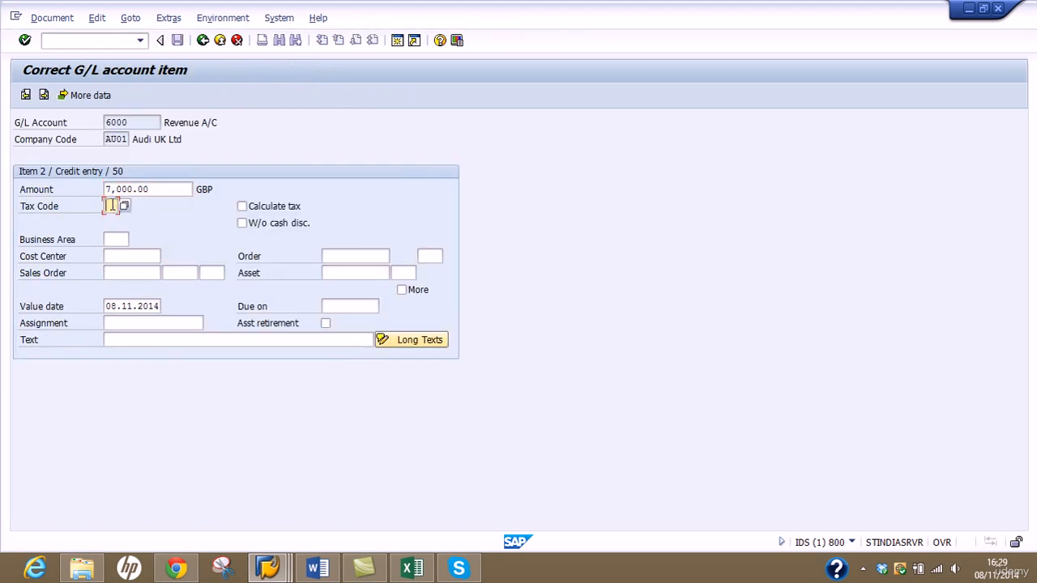
{"action": "type", "text": "A"}
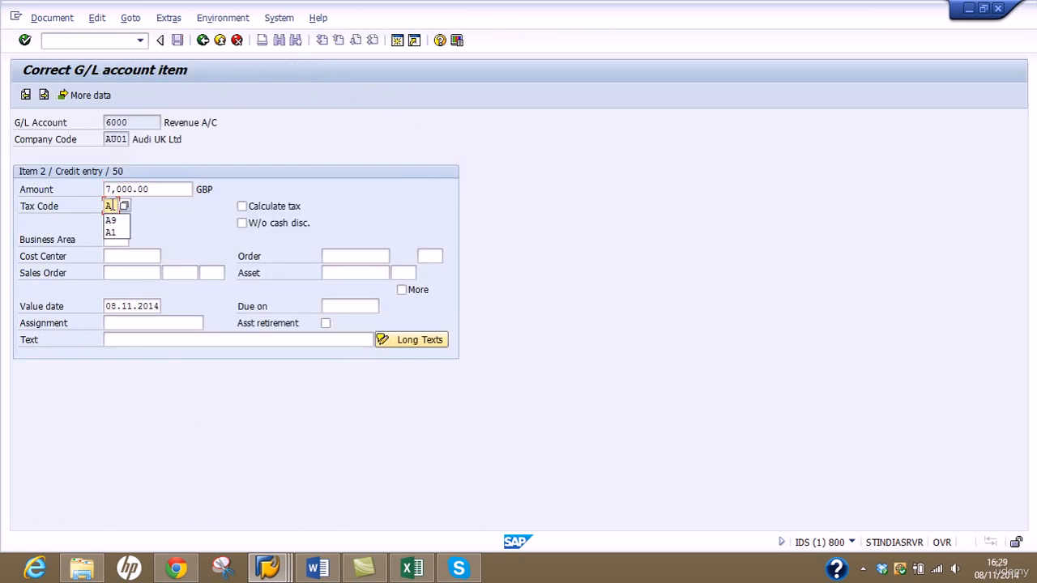
{"action": "type", "text": "9"}
{"action": "left_click", "coordinate": [202, 41]}
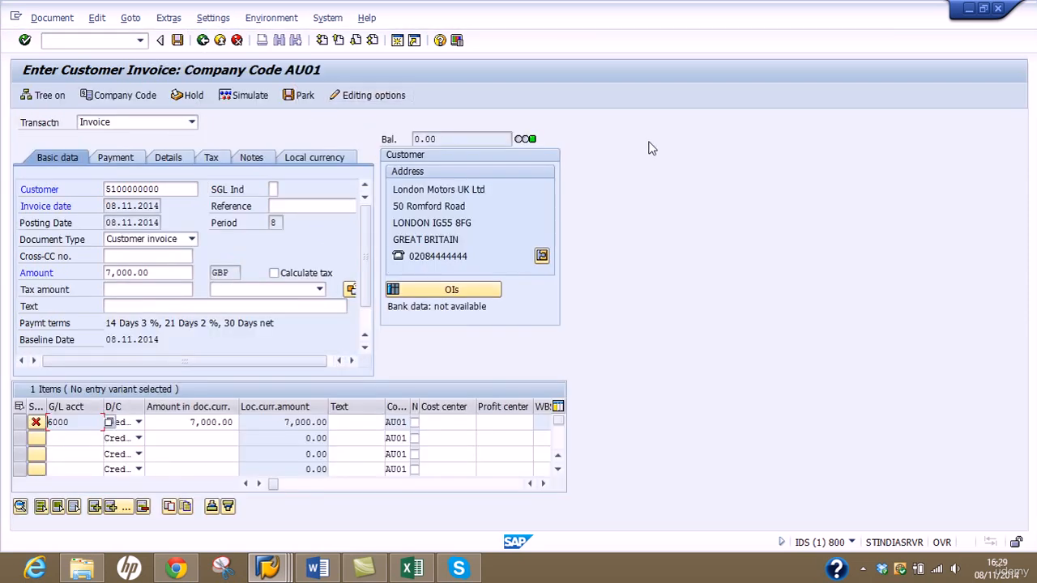
Simulate the customer invoice past the tax check, and return from the document overview to the entry screen
{"action": "left_click", "coordinate": [251, 95]}
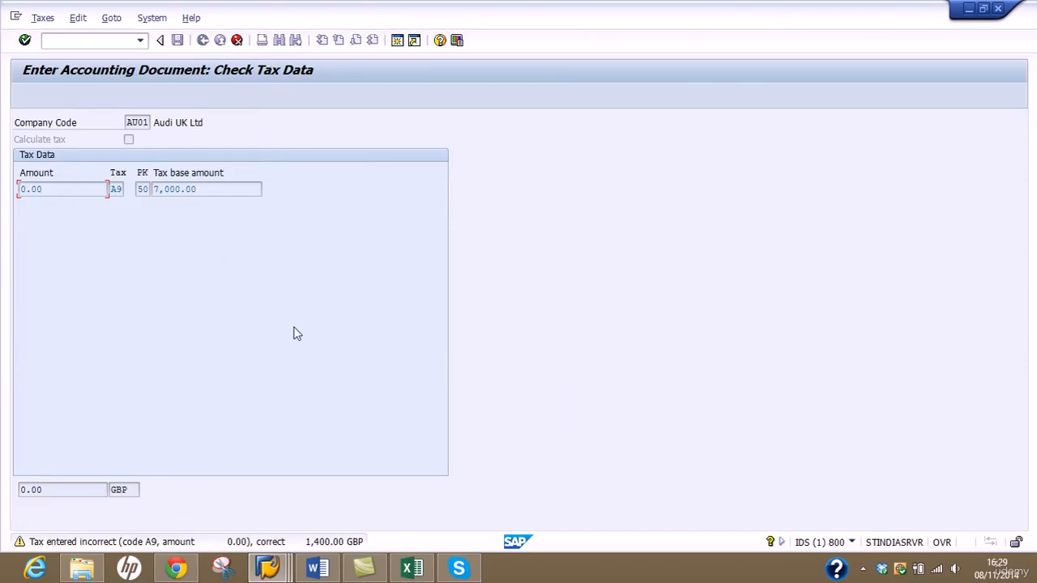
{"action": "key", "text": "Return"}
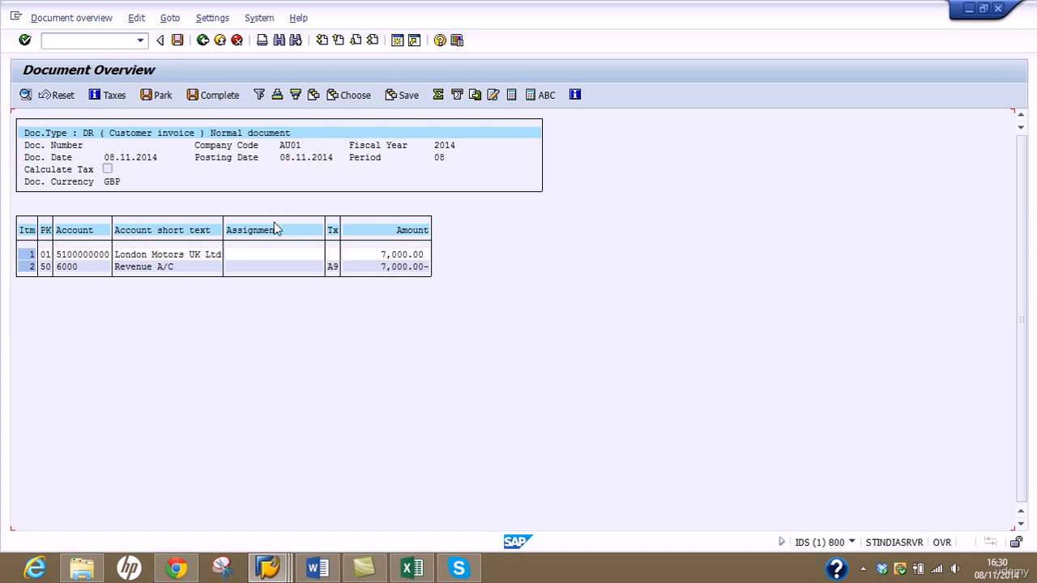
{"action": "left_click", "coordinate": [203, 41]}
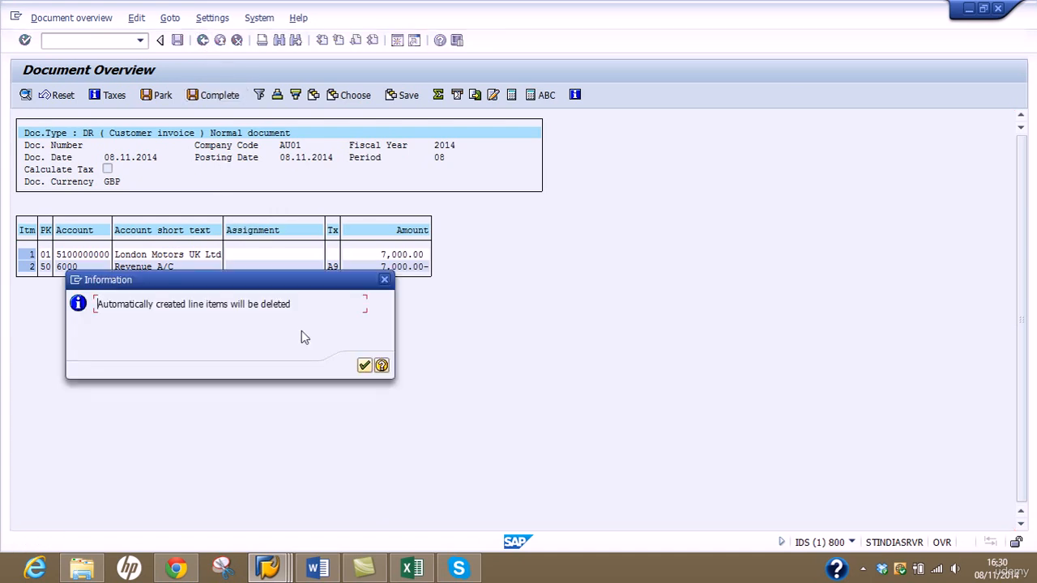
{"action": "left_click", "coordinate": [366, 365]}
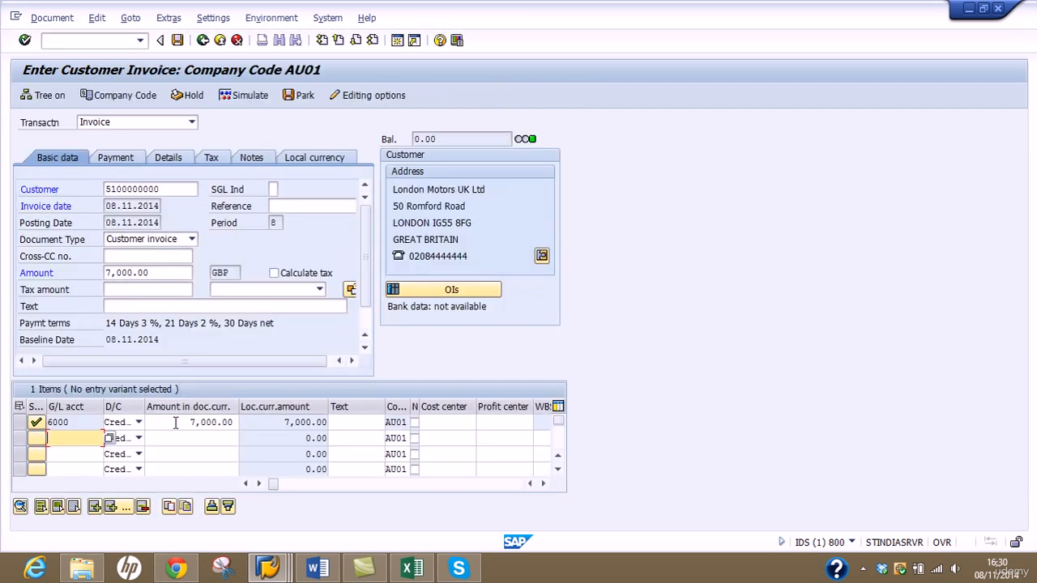
Set the customer invoice amount to 8,400 with automatic tax calculation, and post the invoice from its simulation
{"action": "double_click", "coordinate": [162, 273]}
{"action": "key", "text": "Delete"}
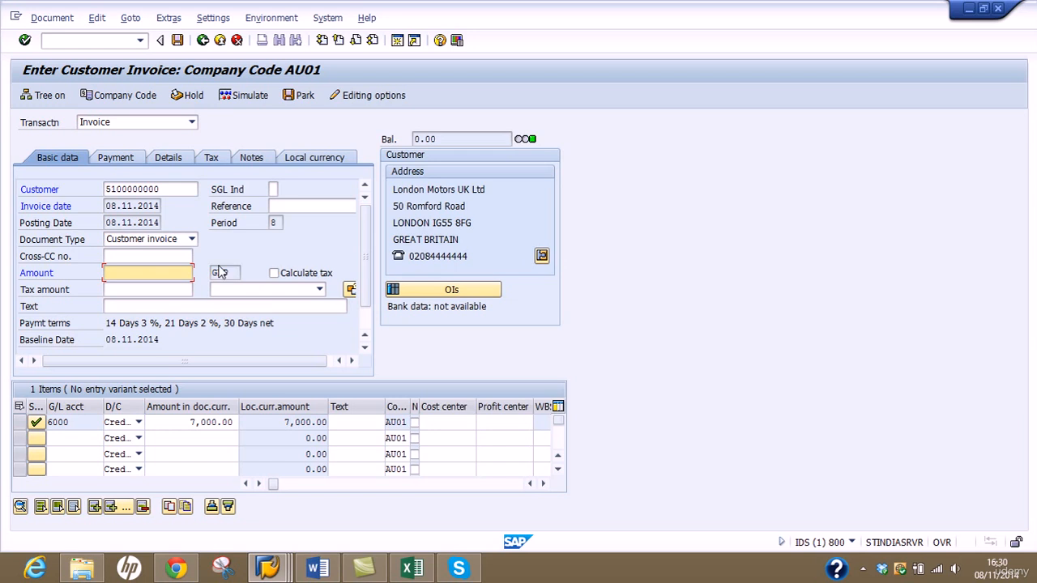
{"action": "type", "text": "8400"}
{"action": "left_click", "coordinate": [274, 274]}
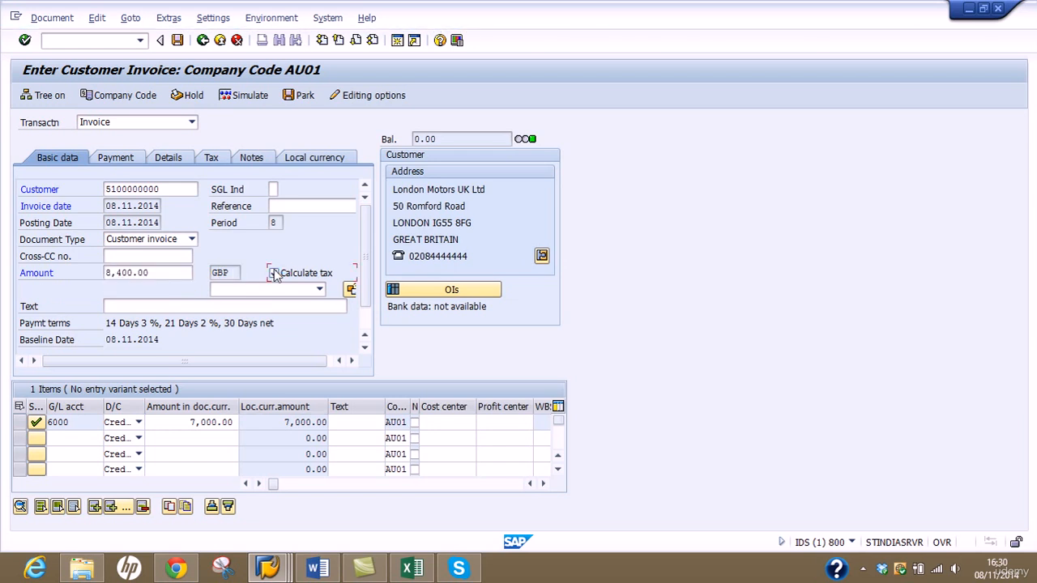
{"action": "left_click", "coordinate": [245, 94]}
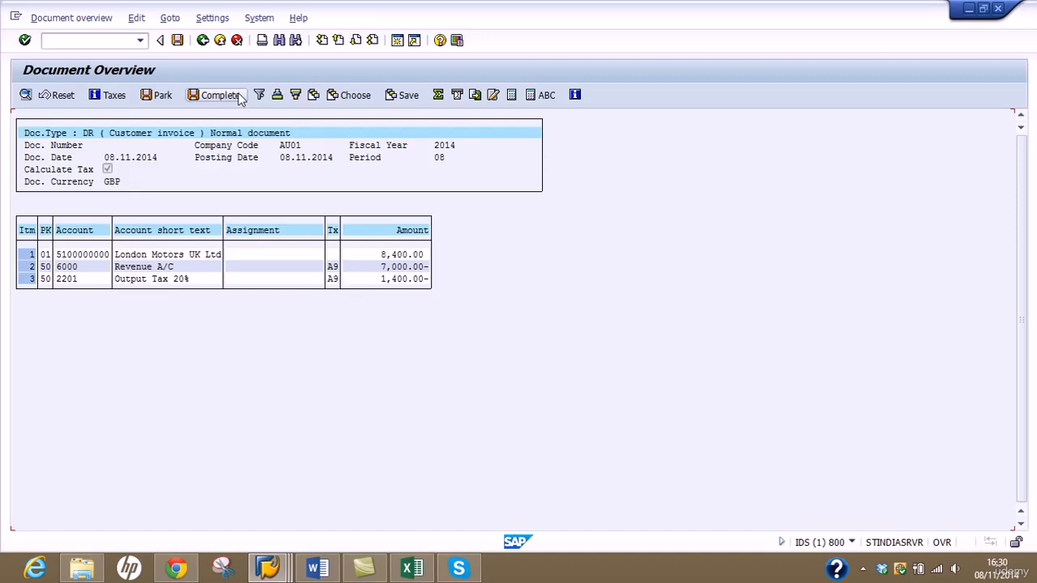
{"action": "left_click", "coordinate": [178, 40]}
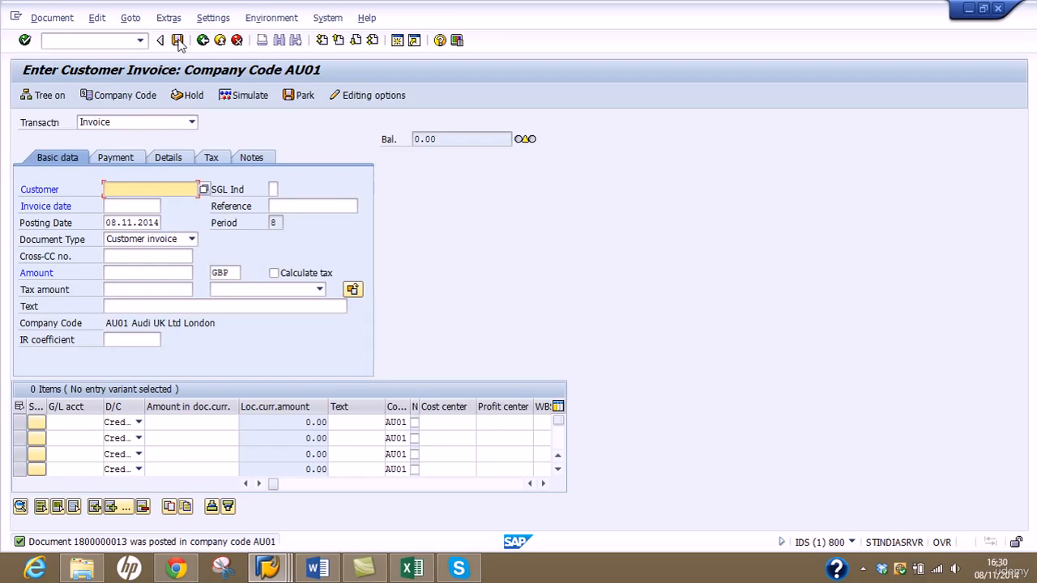
{"action": "type", "text": "5"}
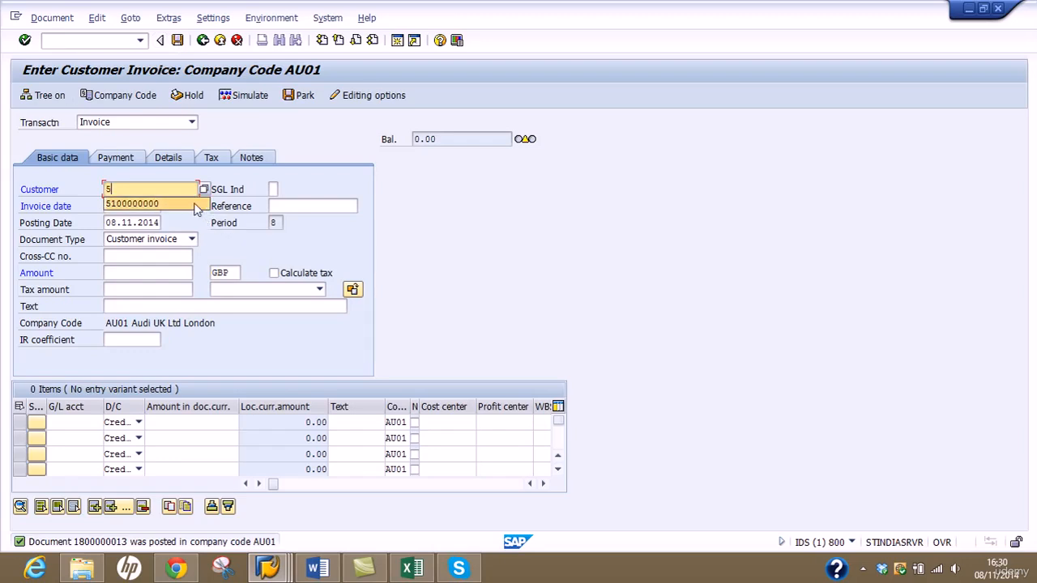
{"action": "left_click", "coordinate": [148, 203]}
{"action": "left_click", "coordinate": [148, 206]}
{"action": "type", "text": "0"}
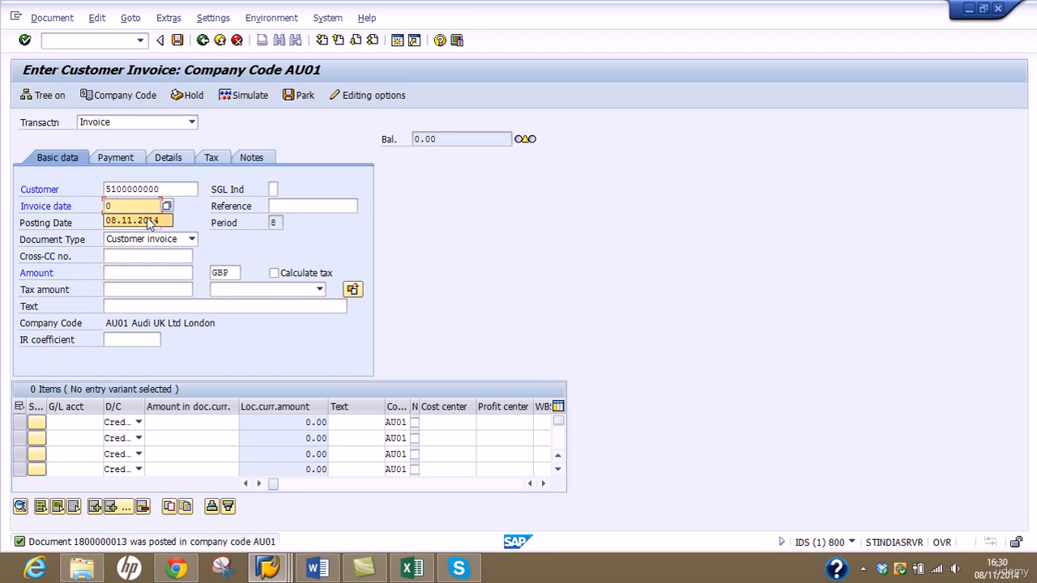
{"action": "left_click", "coordinate": [150, 222]}
{"action": "left_click", "coordinate": [84, 422]}
{"action": "type", "text": "6"}
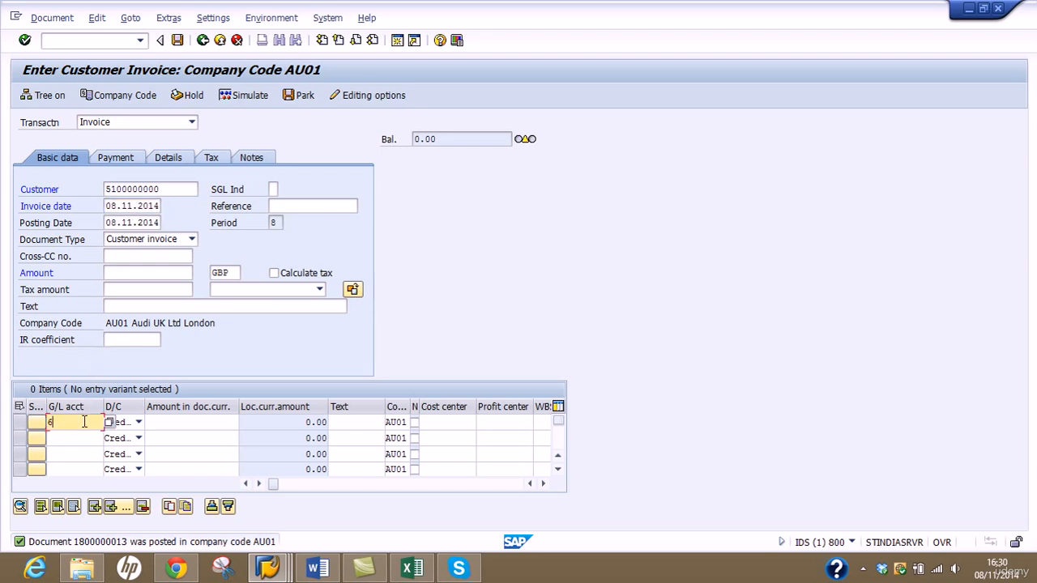
{"action": "type", "text": "000"}
{"action": "left_click", "coordinate": [164, 422]}
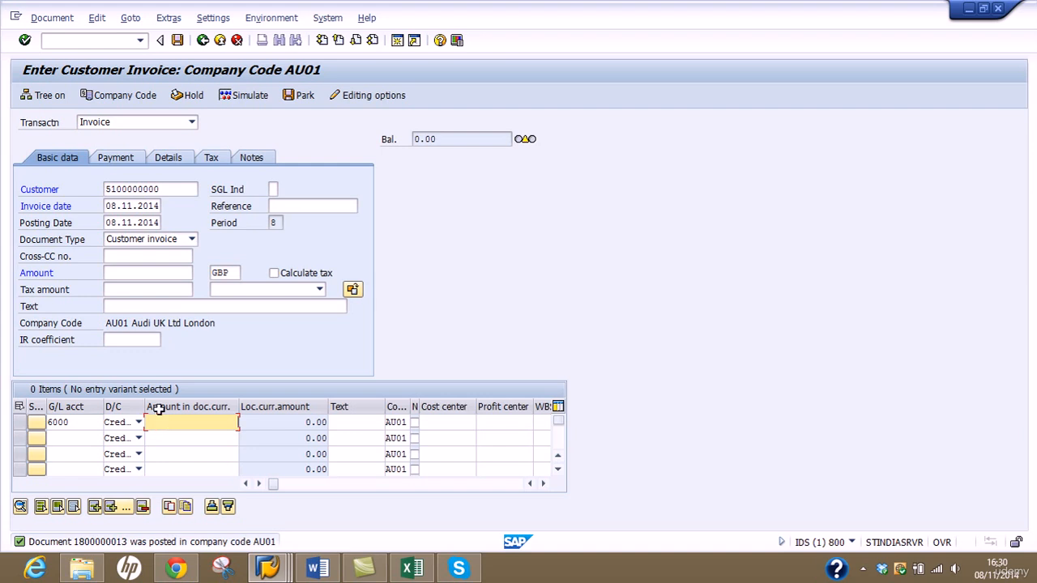
Abandon the new customer invoice and open vendor invoice entry with the transaction command /nfb60
{"action": "left_click", "coordinate": [126, 42]}
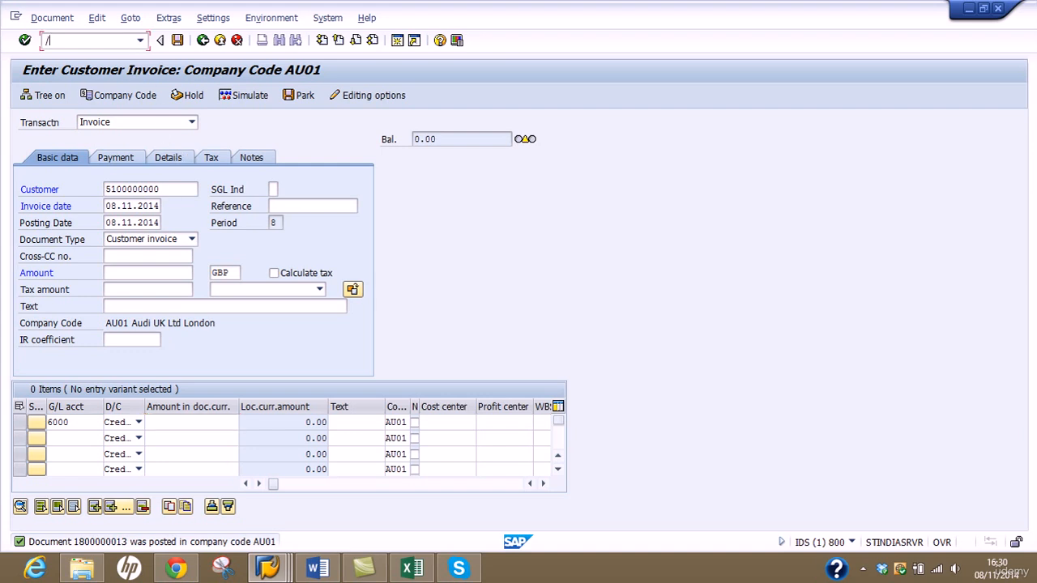
{"action": "type", "text": "/nfb60"}
{"action": "key", "text": "Return"}
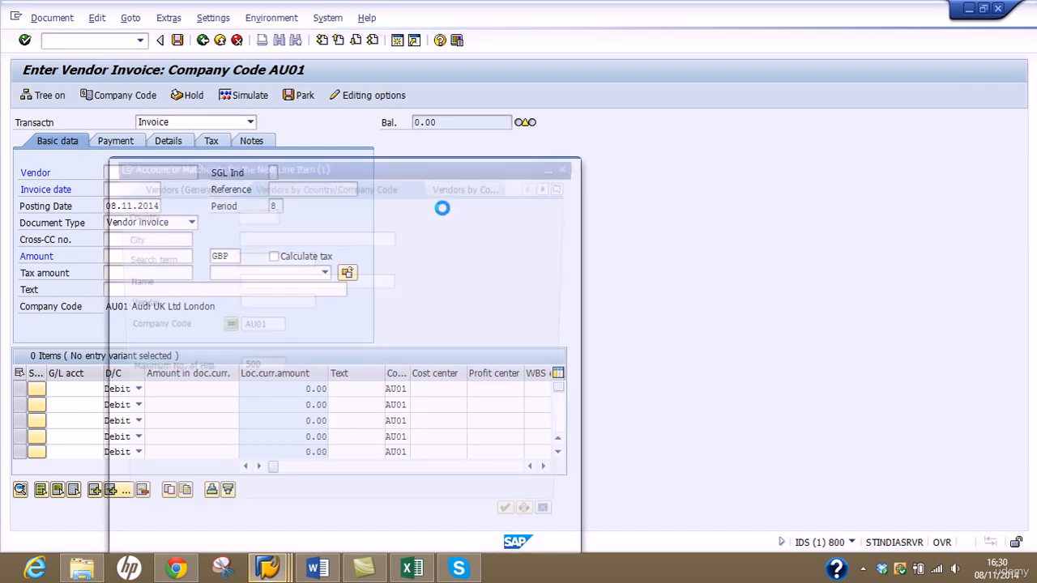
{"action": "left_click", "coordinate": [524, 527]}
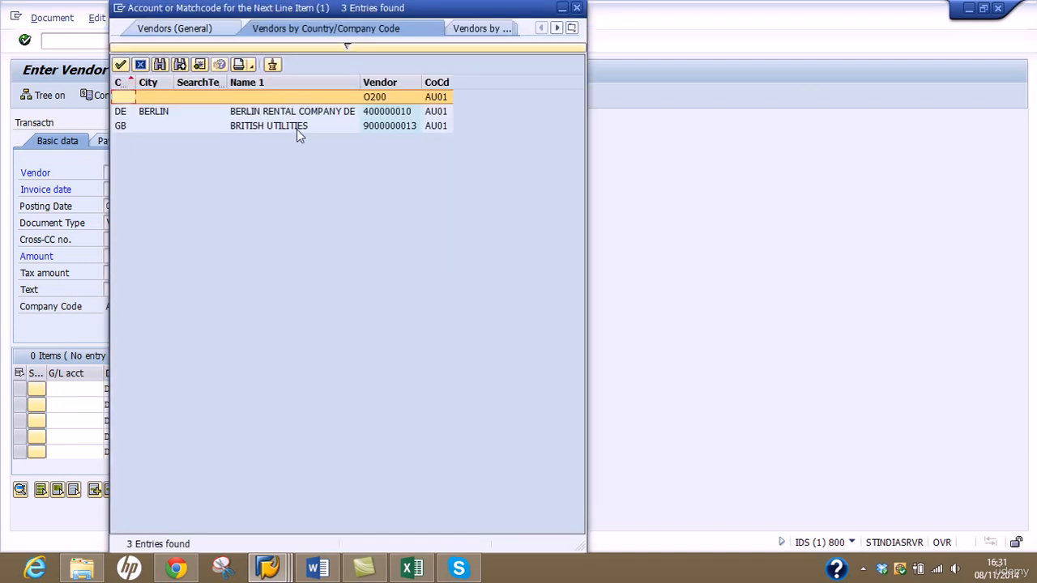
{"action": "double_click", "coordinate": [297, 128]}
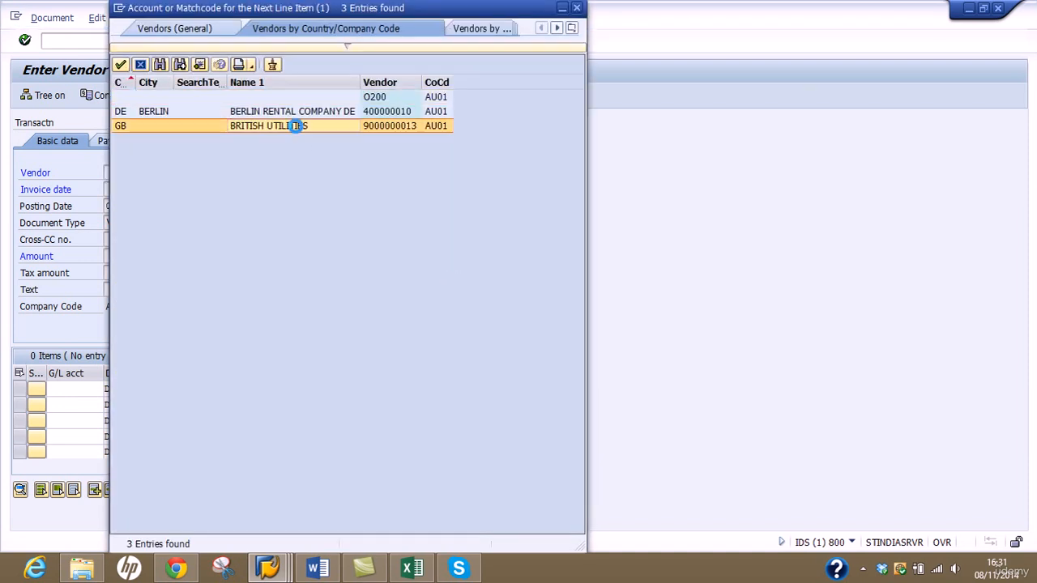
{"action": "left_click", "coordinate": [151, 189]}
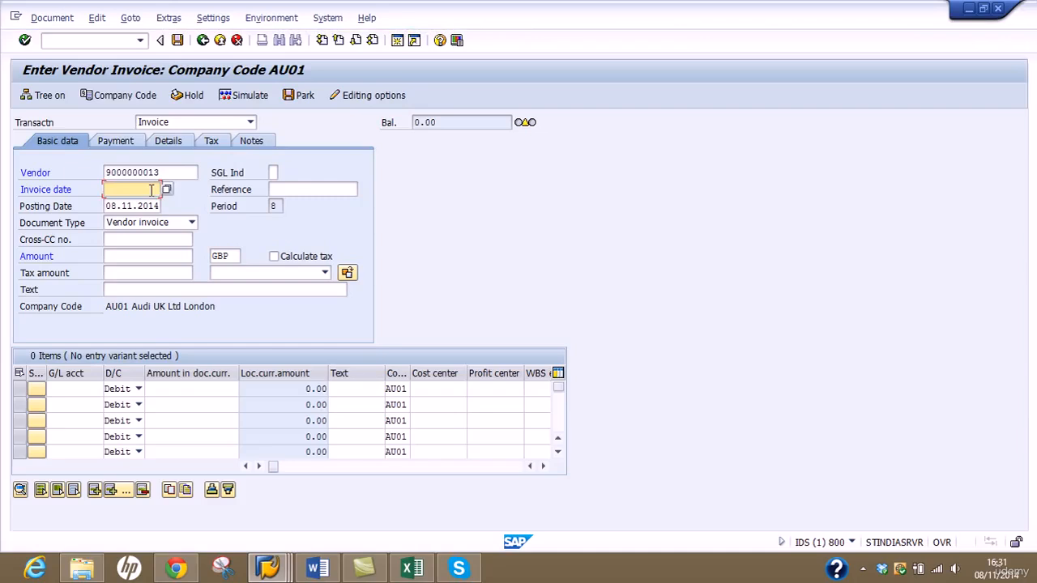
{"action": "type", "text": "01.11.2014"}
{"action": "left_click_drag", "start_coordinate": [108, 206], "coordinate": [160, 206]}
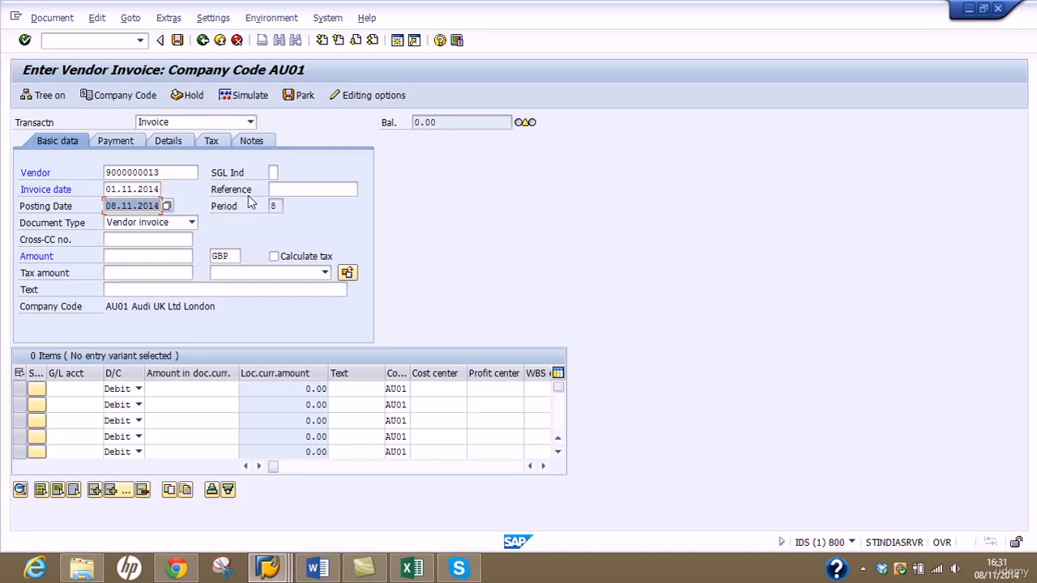
{"action": "type", "text": "01.11.20"}
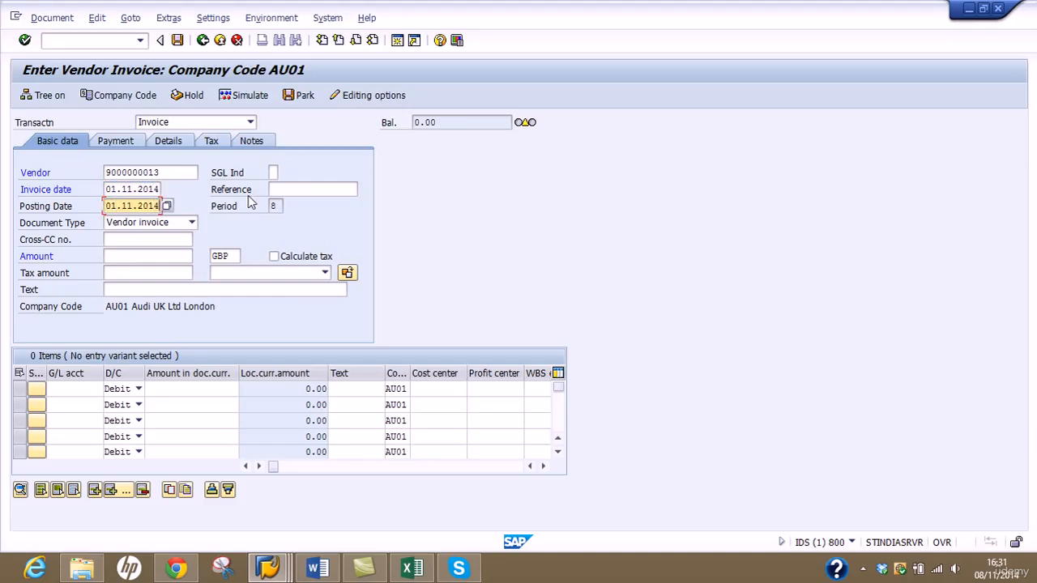
{"action": "type", "text": "14"}
{"action": "left_click", "coordinate": [127, 189]}
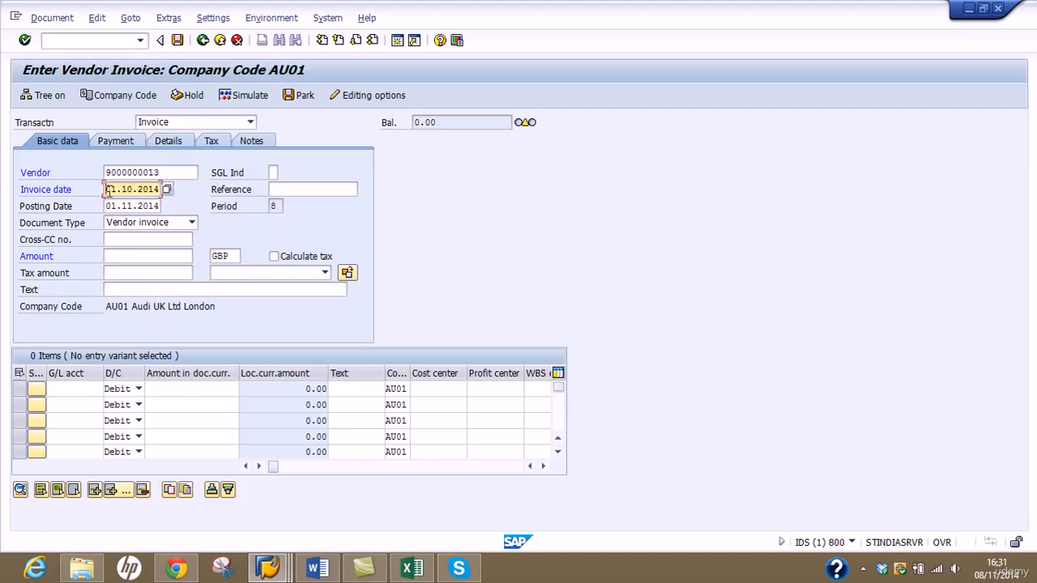
{"action": "left_click", "coordinate": [108, 205]}
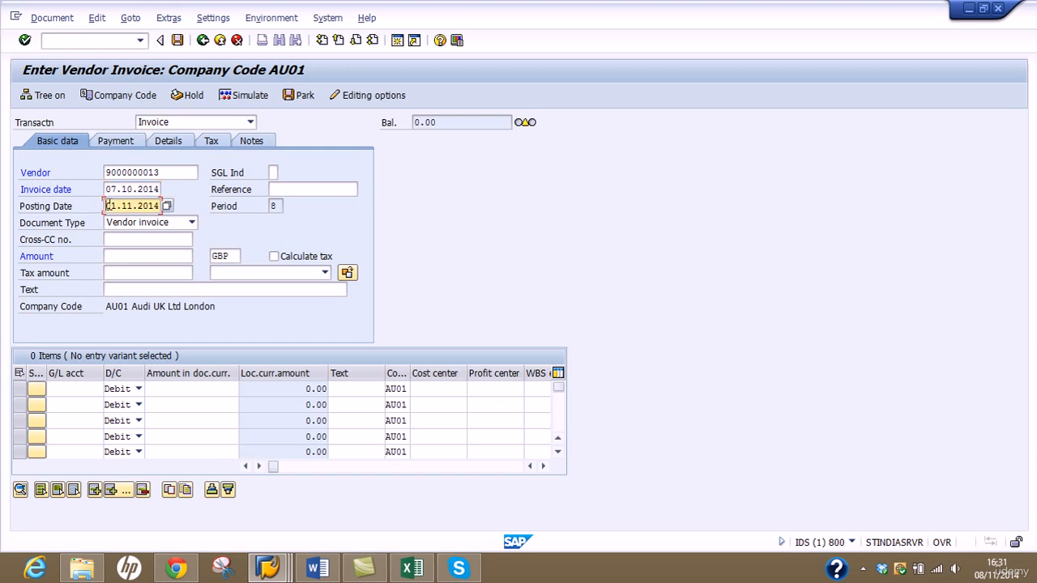
{"action": "left_click", "coordinate": [278, 257]}
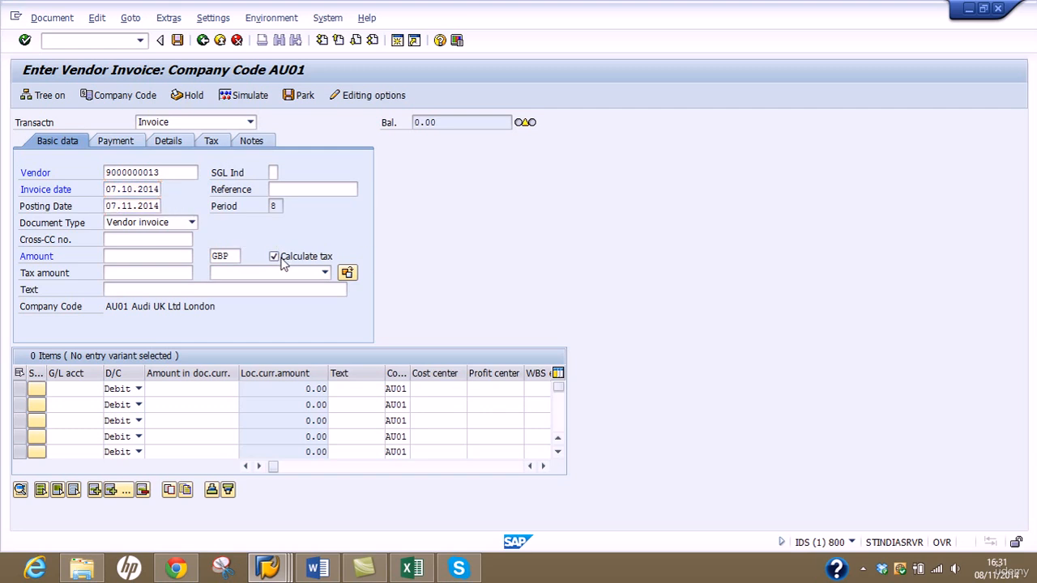
{"action": "left_click", "coordinate": [75, 388]}
{"action": "type", "text": "5000"}
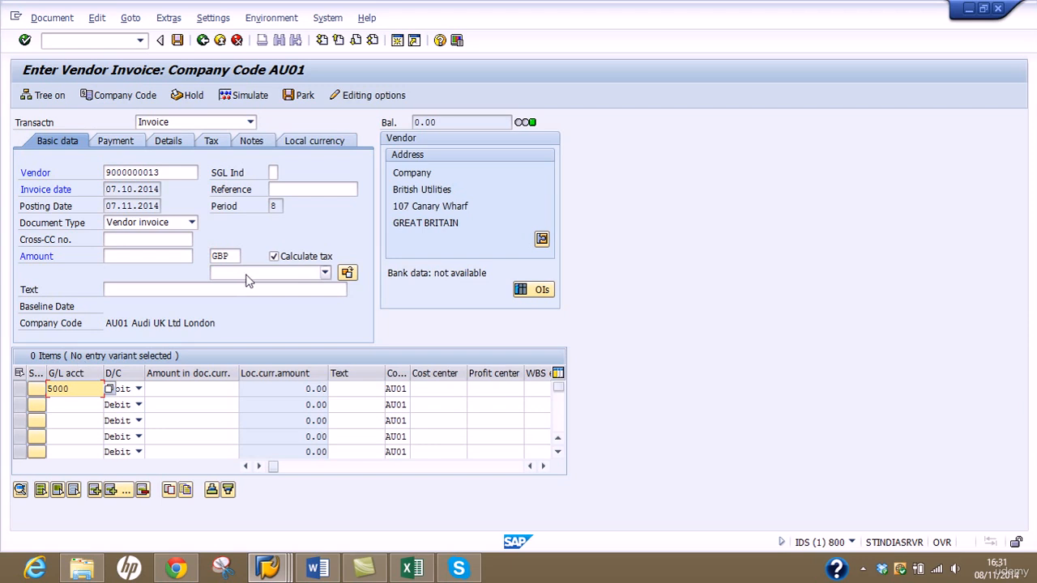
{"action": "left_click", "coordinate": [237, 39]}
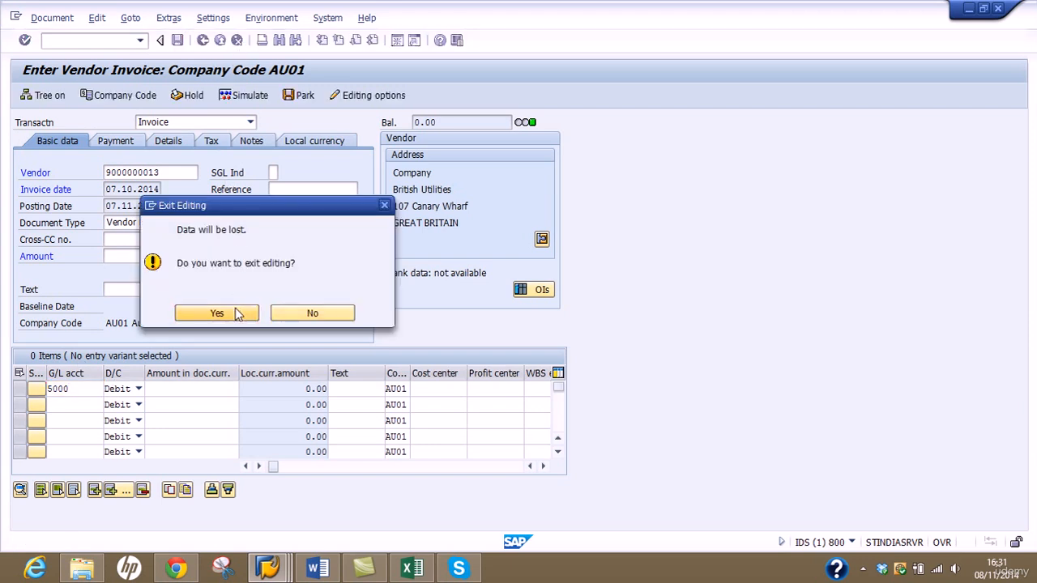
{"action": "key", "text": "Return"}
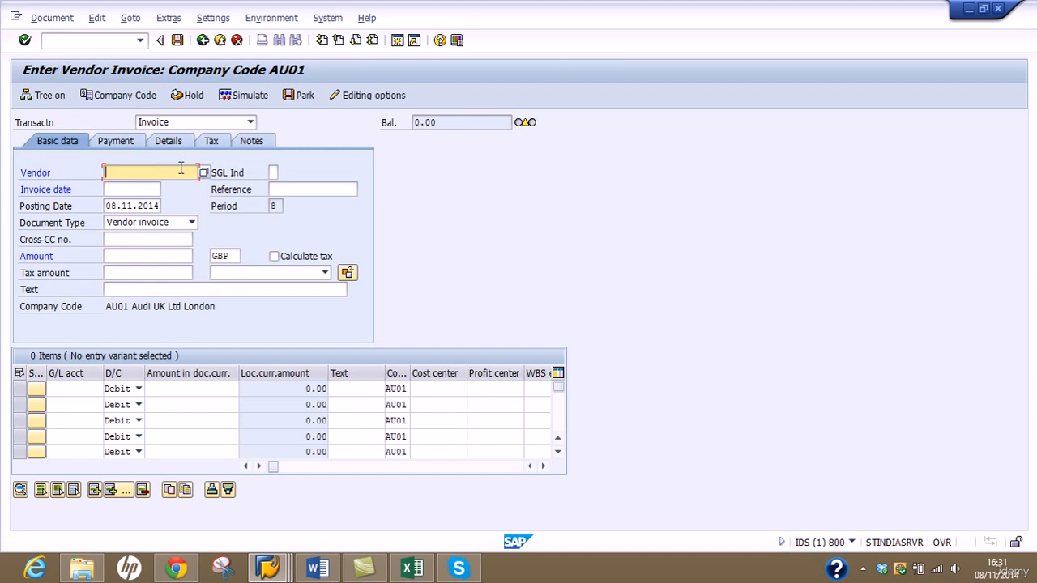
Fill in the invoice header with vendor British Utilities, invoice and posting dates 07.10.2014, and automatic tax calculation
{"action": "type", "text": "9"}
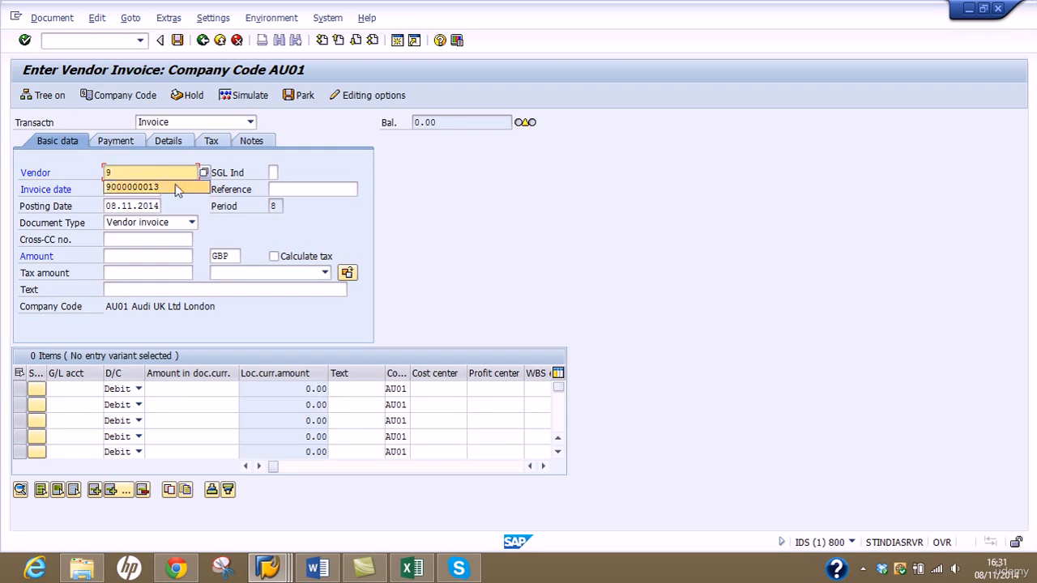
{"action": "left_click", "coordinate": [175, 184]}
{"action": "left_click", "coordinate": [139, 190]}
{"action": "type", "text": "0"}
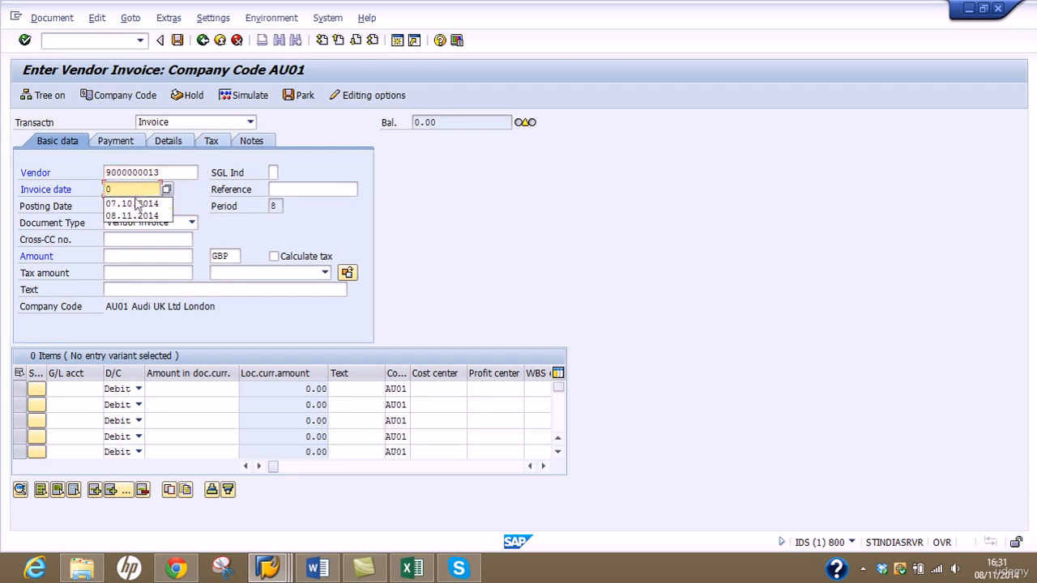
{"action": "left_click", "coordinate": [129, 202]}
{"action": "left_click_drag", "start_coordinate": [107, 206], "coordinate": [265, 209]}
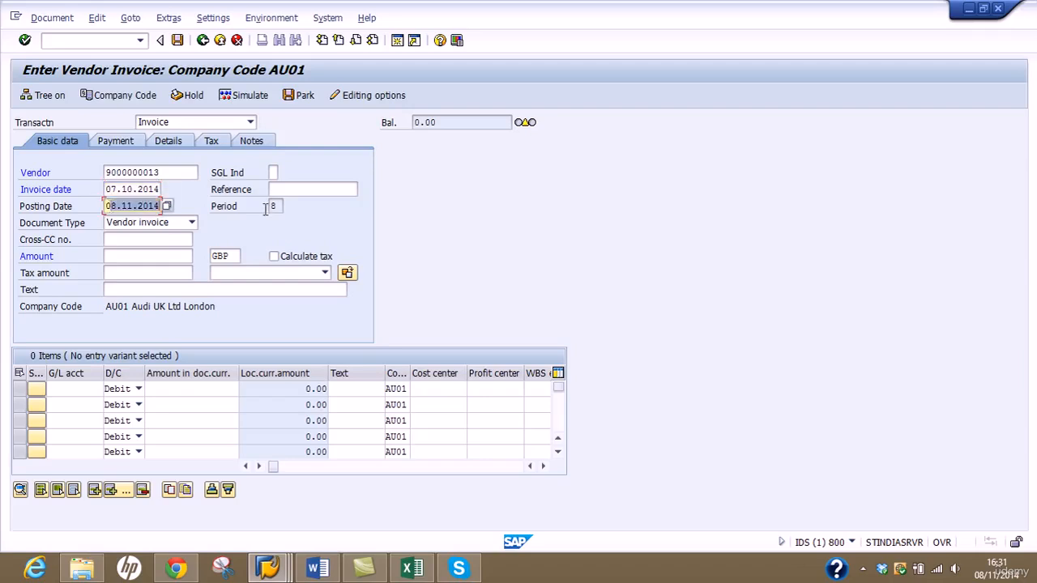
{"action": "type", "text": "07"}
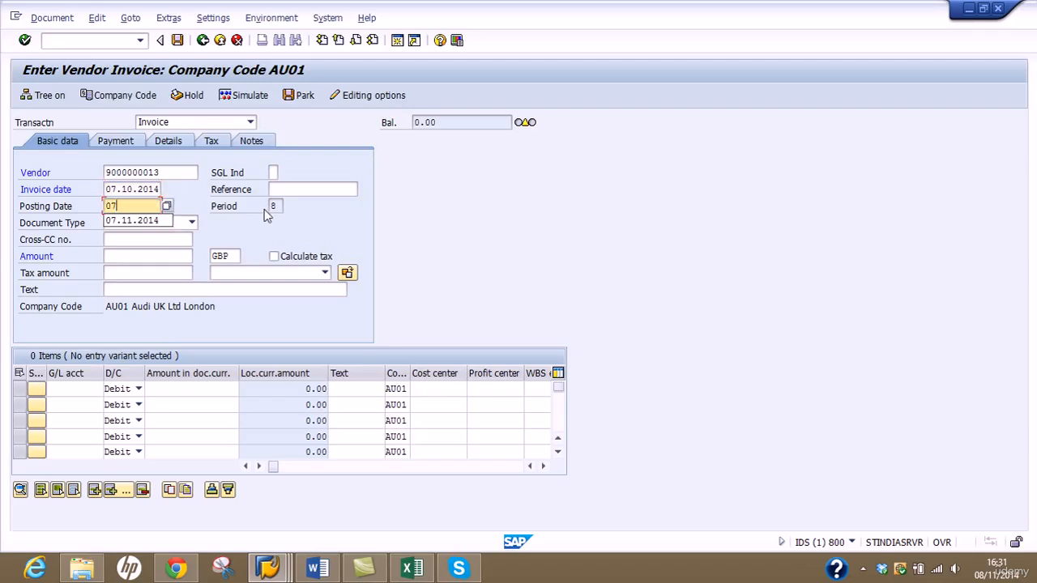
{"action": "type", "text": ".10.2014"}
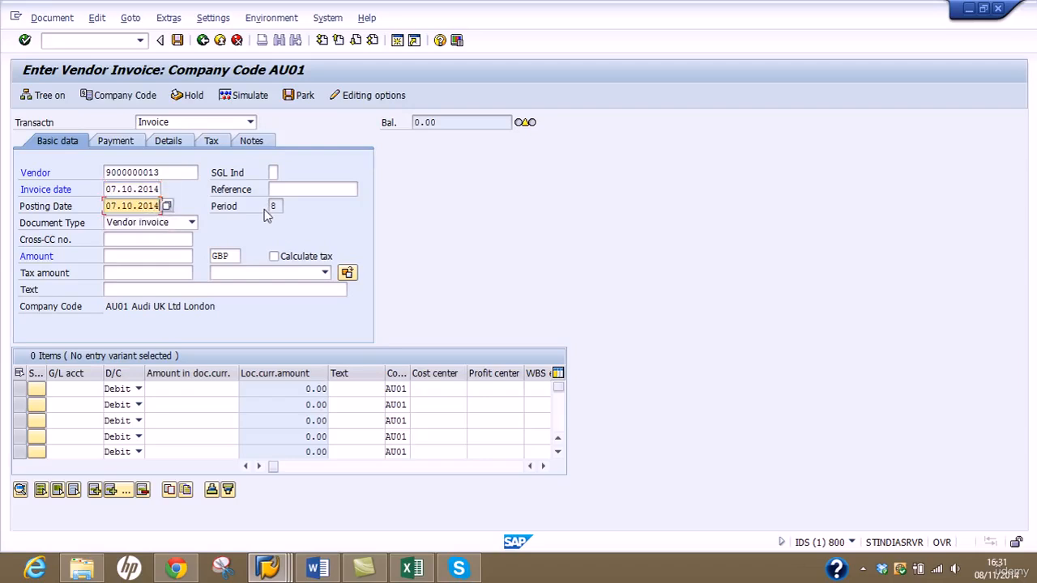
{"action": "left_click", "coordinate": [274, 256]}
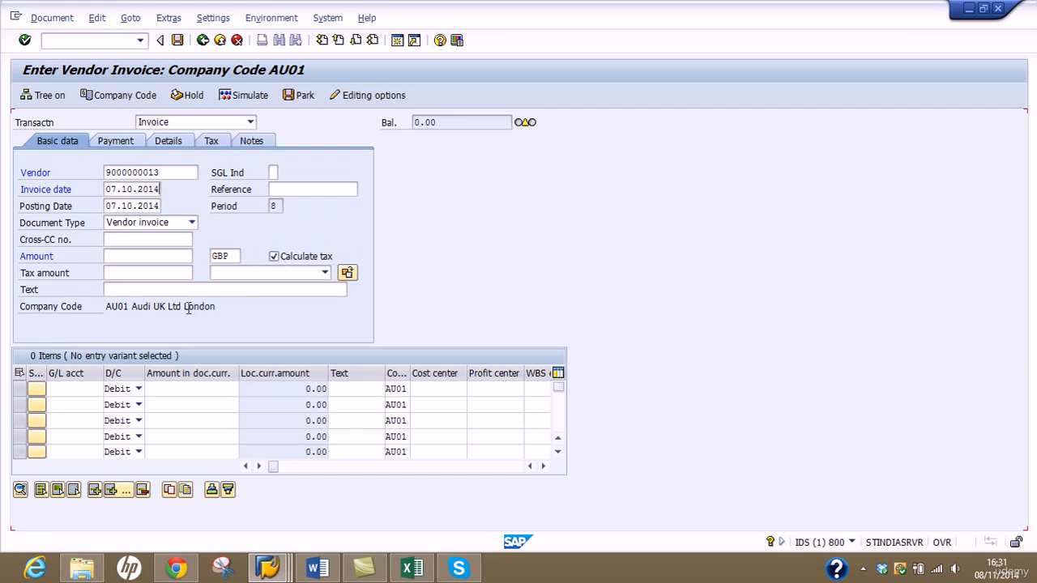
{"action": "key", "text": "Return"}
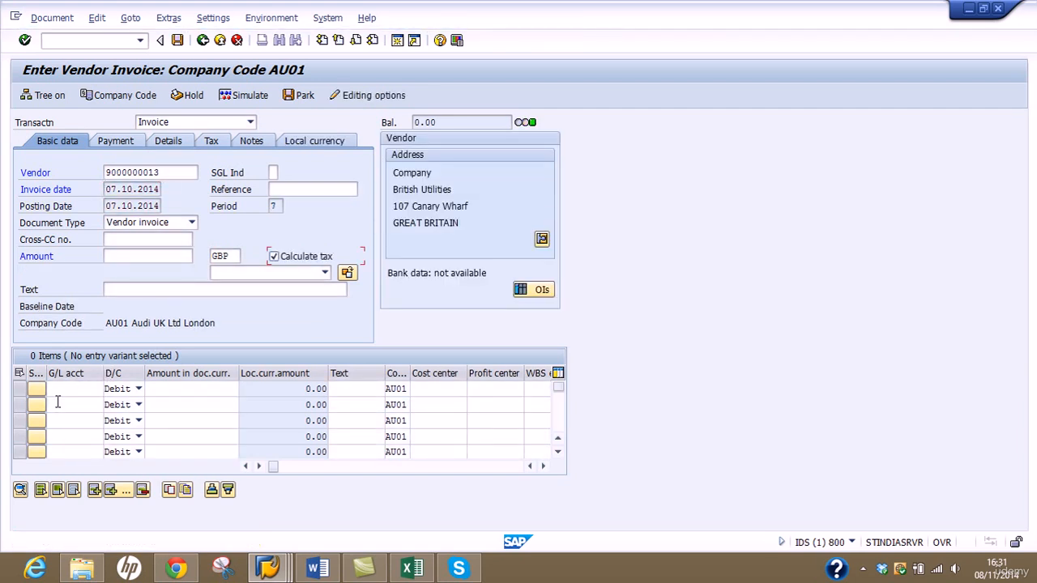
Enter a debit line item on G/L account 5000 with a document currency amount of 20000
{"action": "left_click", "coordinate": [75, 389]}
{"action": "type", "text": "5000"}
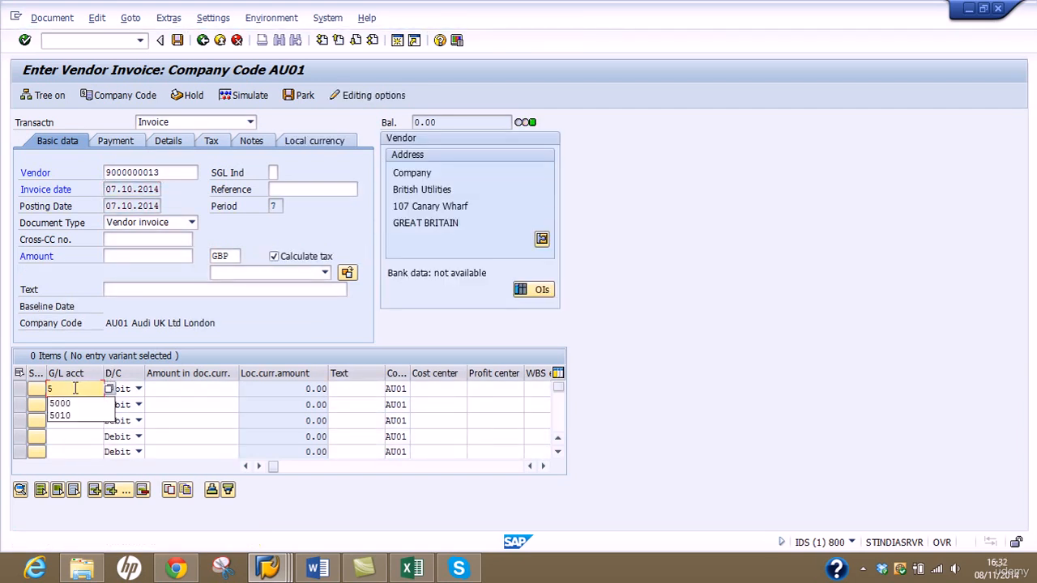
{"action": "left_click", "coordinate": [167, 390]}
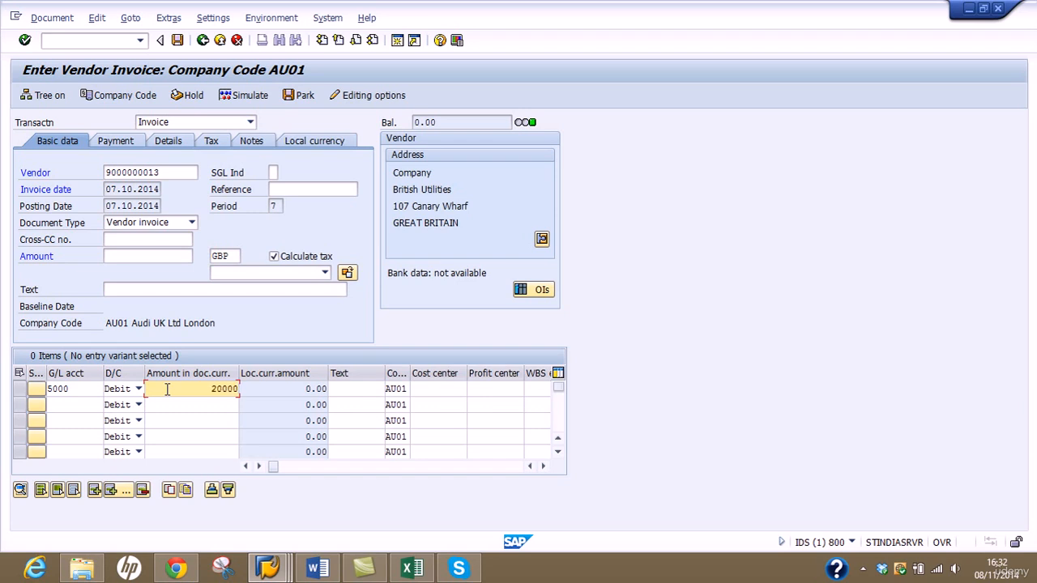
{"action": "key", "text": "Tab"}
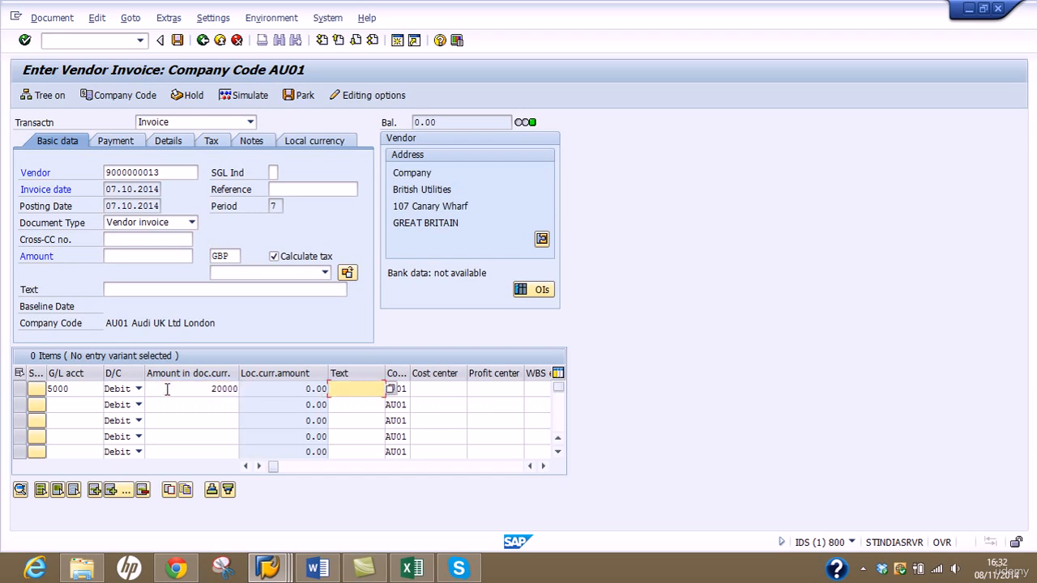
Assign tax code V9 to the G/L account 5000 line item and return to the vendor invoice
{"action": "double_click", "coordinate": [167, 389]}
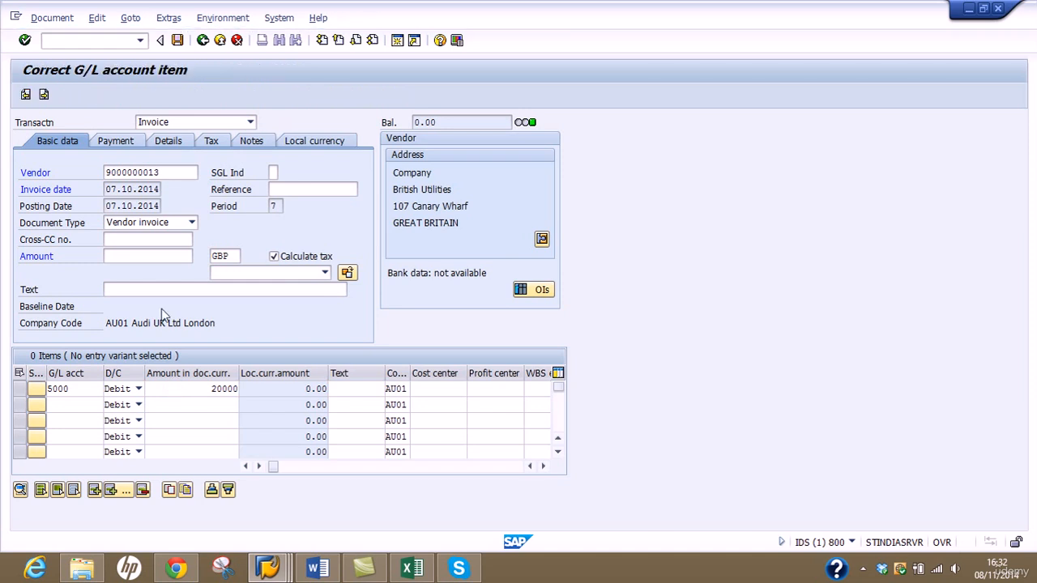
{"action": "left_click", "coordinate": [111, 206]}
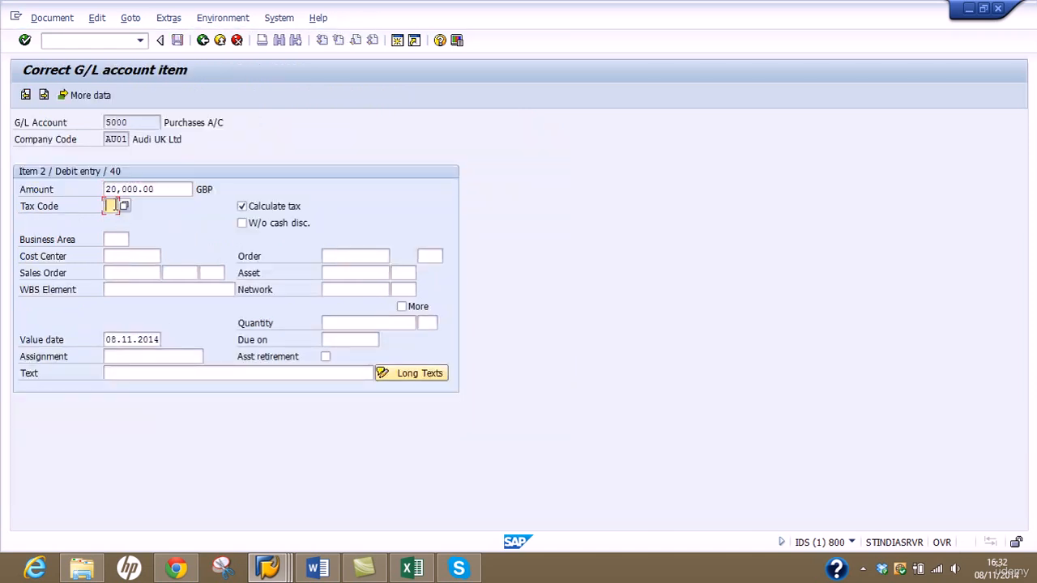
{"action": "key", "text": "Return"}
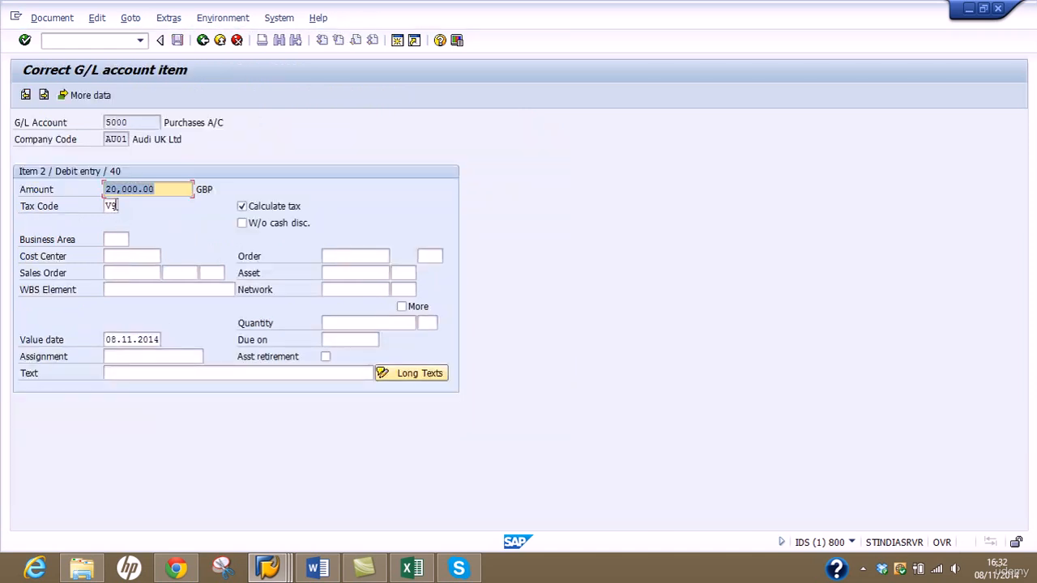
{"action": "left_click", "coordinate": [202, 40]}
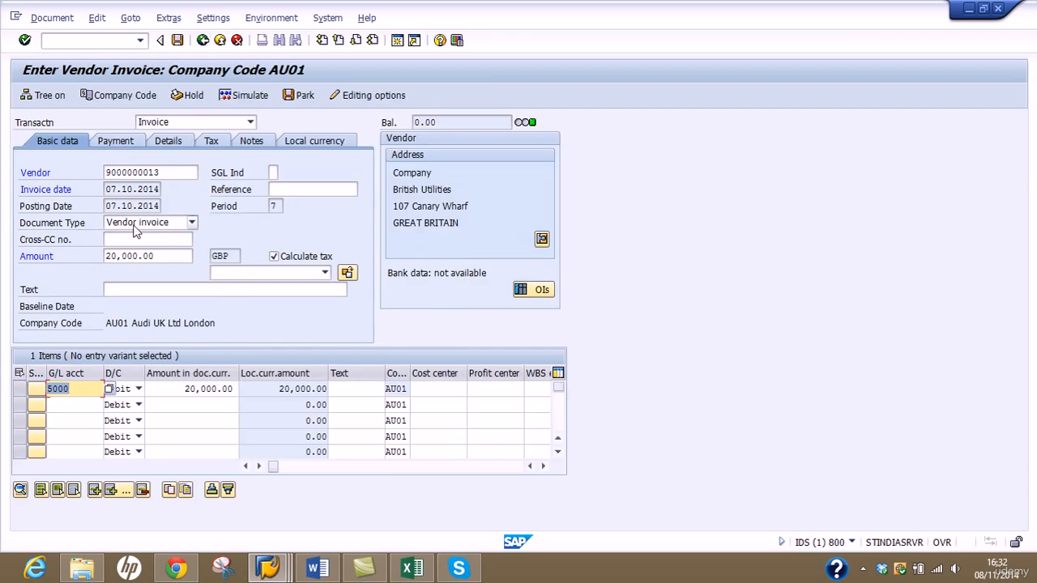
Hold the vendor invoice under a temporary document number ending in -02
{"action": "left_click", "coordinate": [191, 95]}
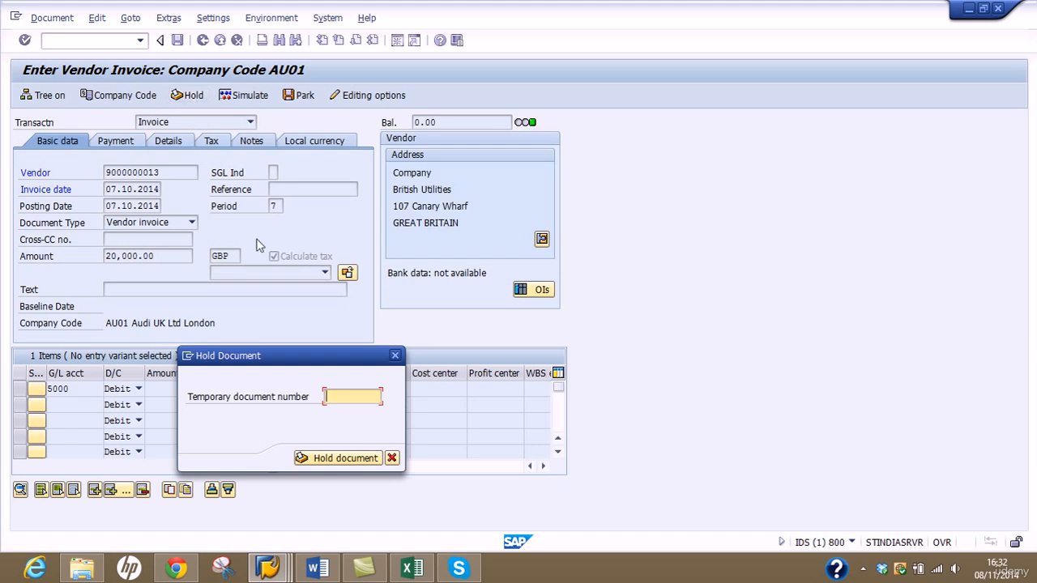
{"action": "type", "text": "R"}
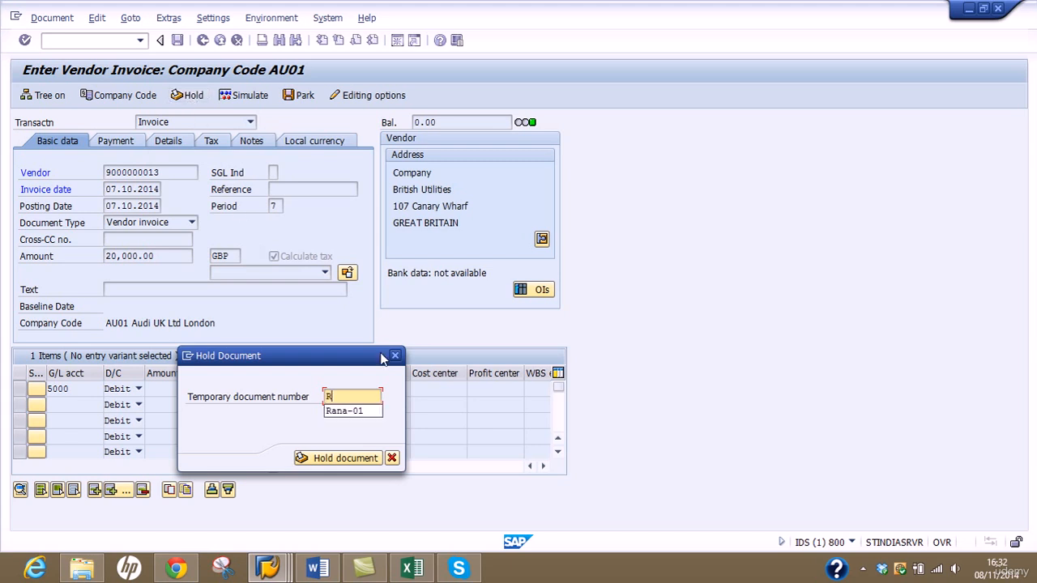
{"action": "type", "text": "a"}
{"action": "key", "text": "Down"}
{"action": "key", "text": "Return"}
{"action": "key", "text": "BackSpace"}
{"action": "type", "text": "2"}
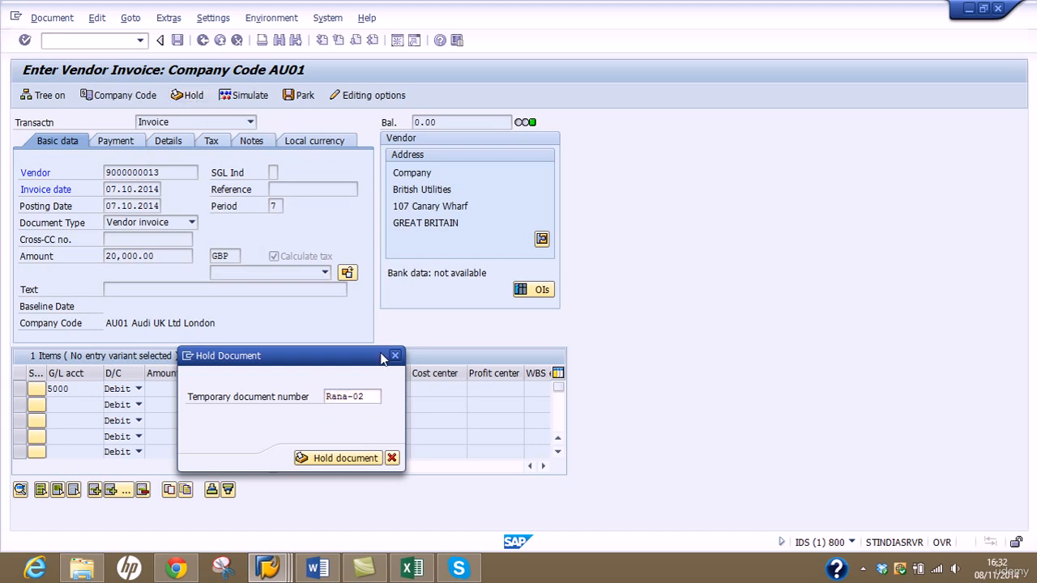
{"action": "key", "text": "Return"}
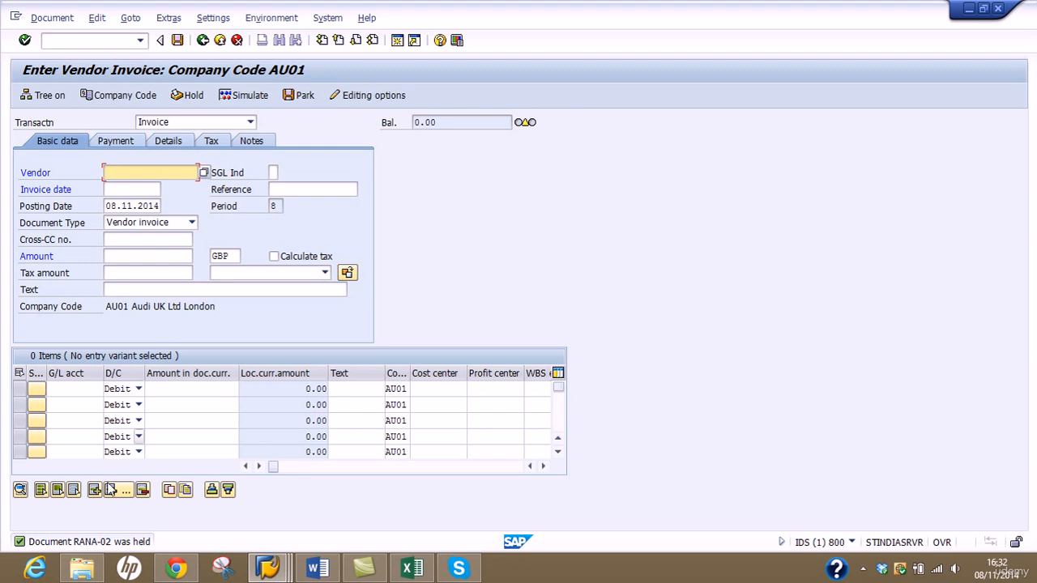
Load the held document ending in -02 from the held documents tree, and hide the tree
{"action": "left_click", "coordinate": [50, 97]}
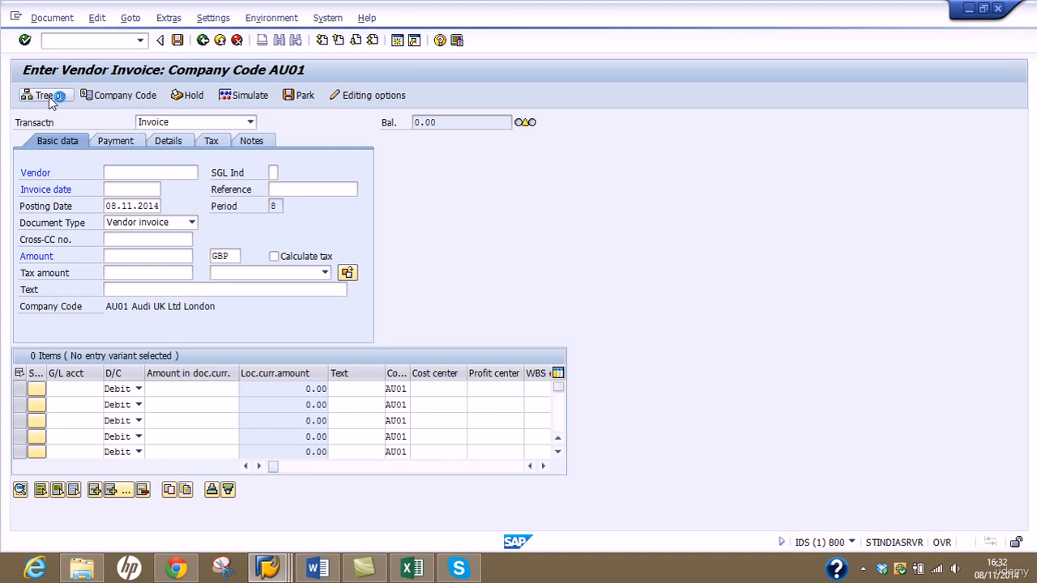
{"action": "left_click", "coordinate": [24, 161]}
{"action": "left_click", "coordinate": [61, 179]}
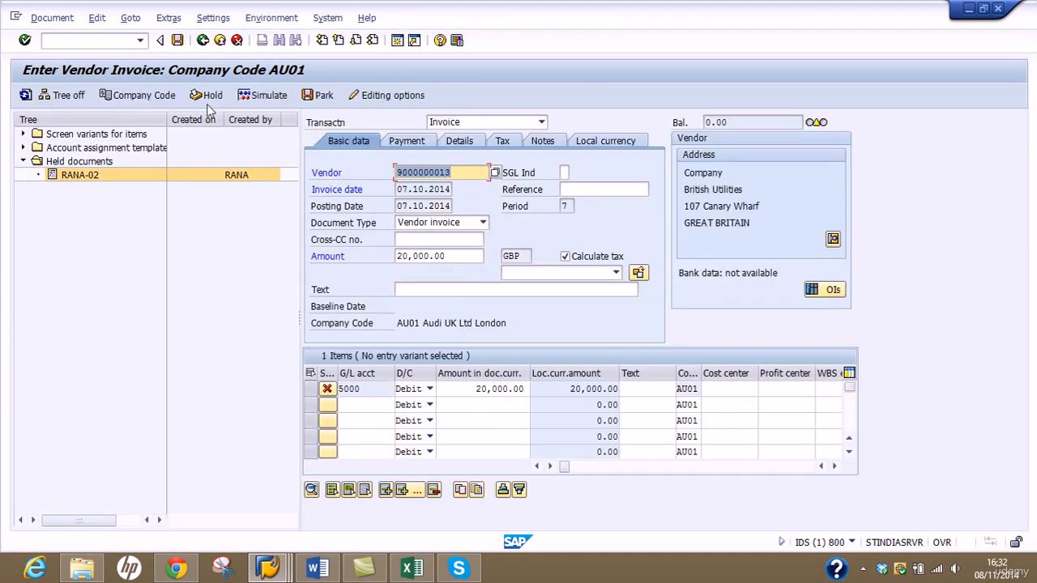
{"action": "left_click", "coordinate": [75, 97]}
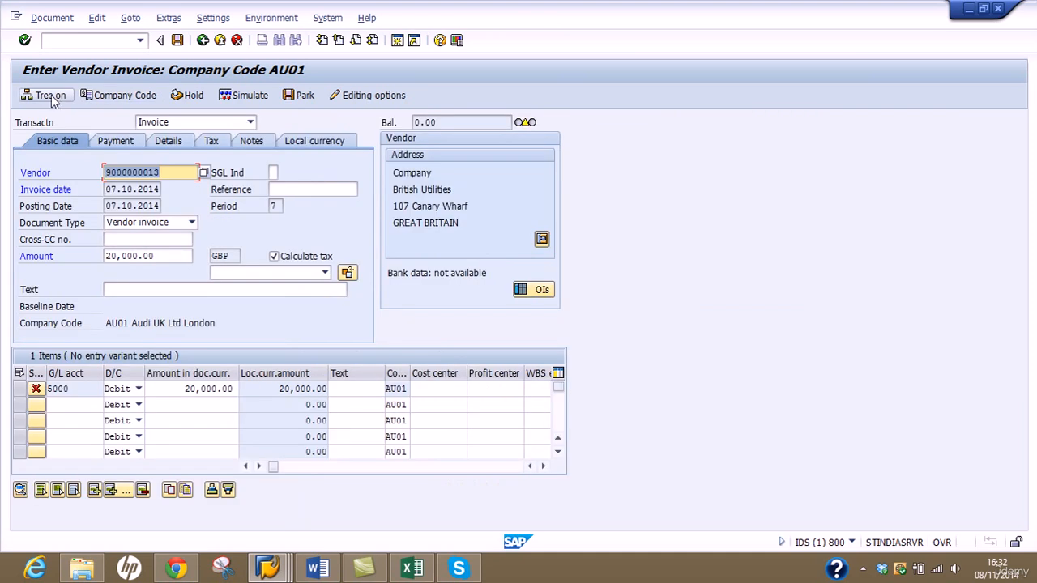
Delete the held document ending in -02 while keeping its invoice data open in the entry form
{"action": "left_click", "coordinate": [45, 18]}
{"action": "mouse_move", "coordinate": [97, 18]}
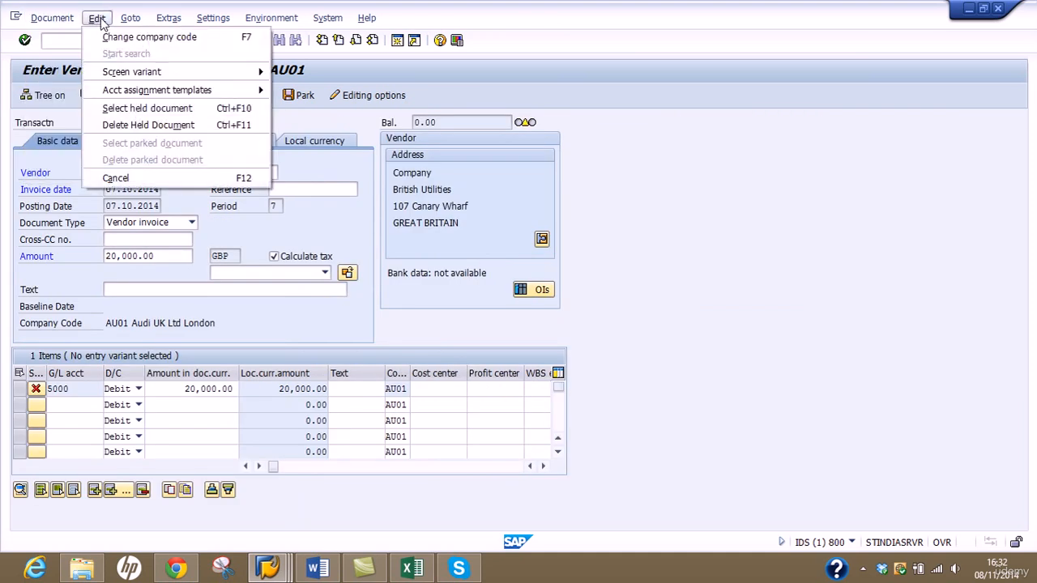
{"action": "left_click", "coordinate": [164, 127]}
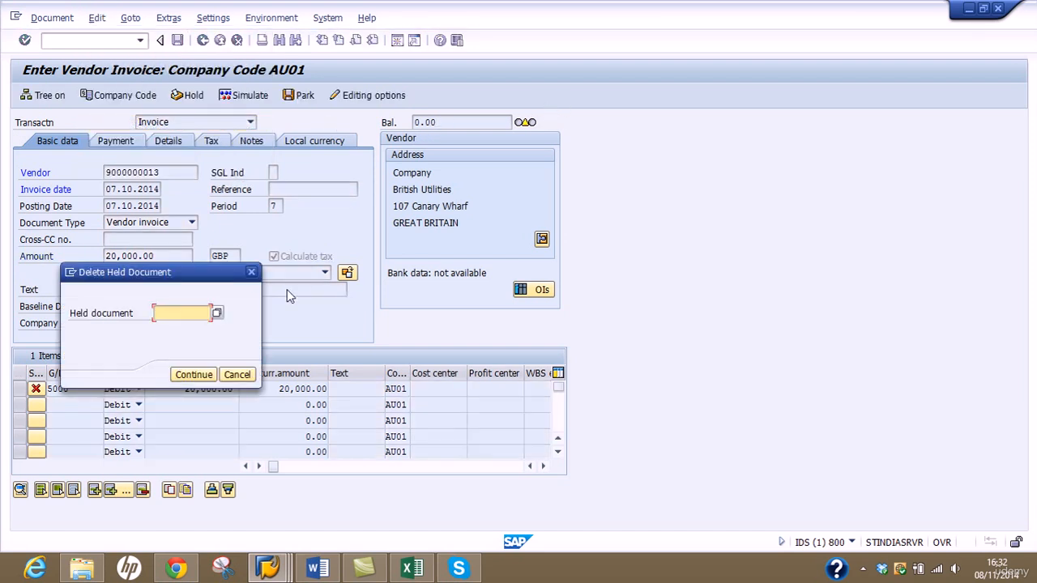
{"action": "type", "text": "Rana-02"}
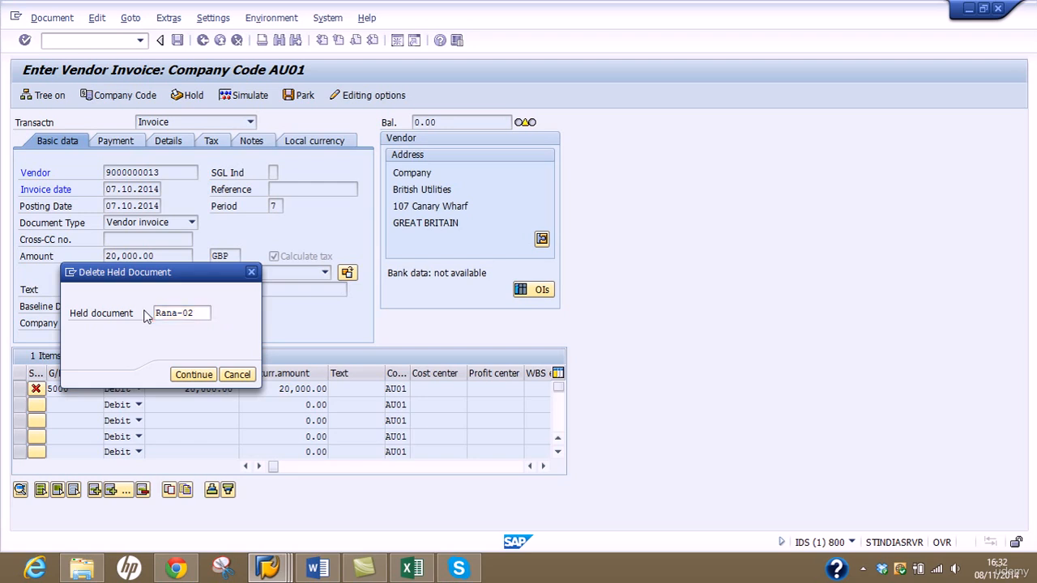
{"action": "key", "text": "Return"}
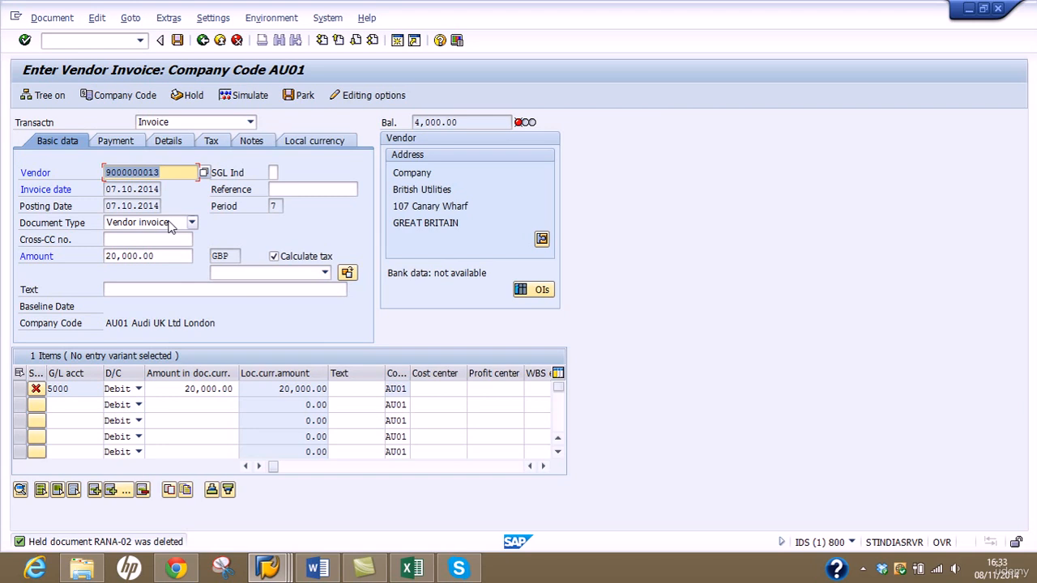
Hold the open vendor invoice again under a temporary document number ending in -03
{"action": "left_click", "coordinate": [193, 95]}
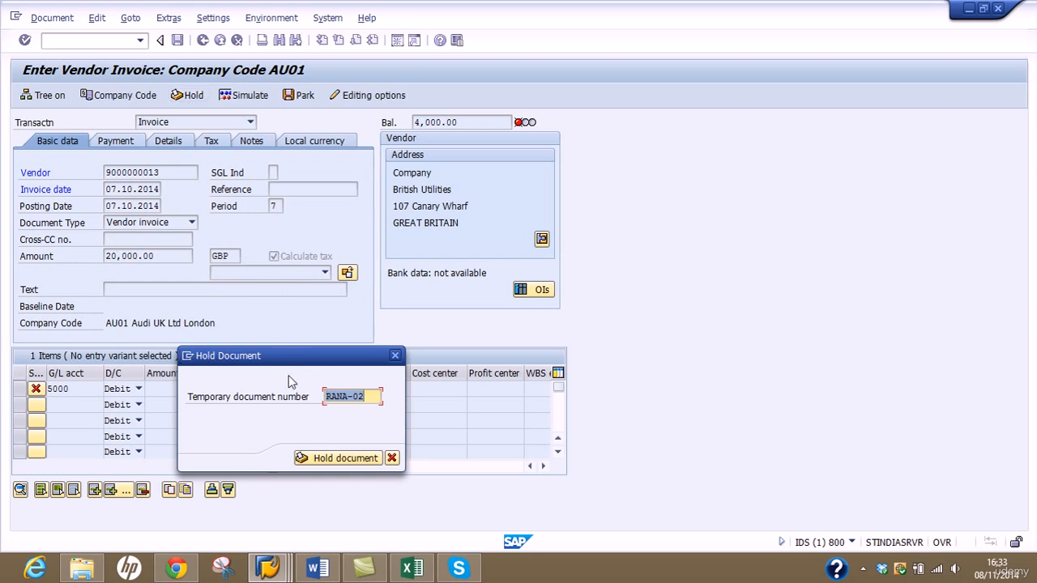
{"action": "left_click", "coordinate": [373, 397]}
{"action": "left_click", "coordinate": [356, 457]}
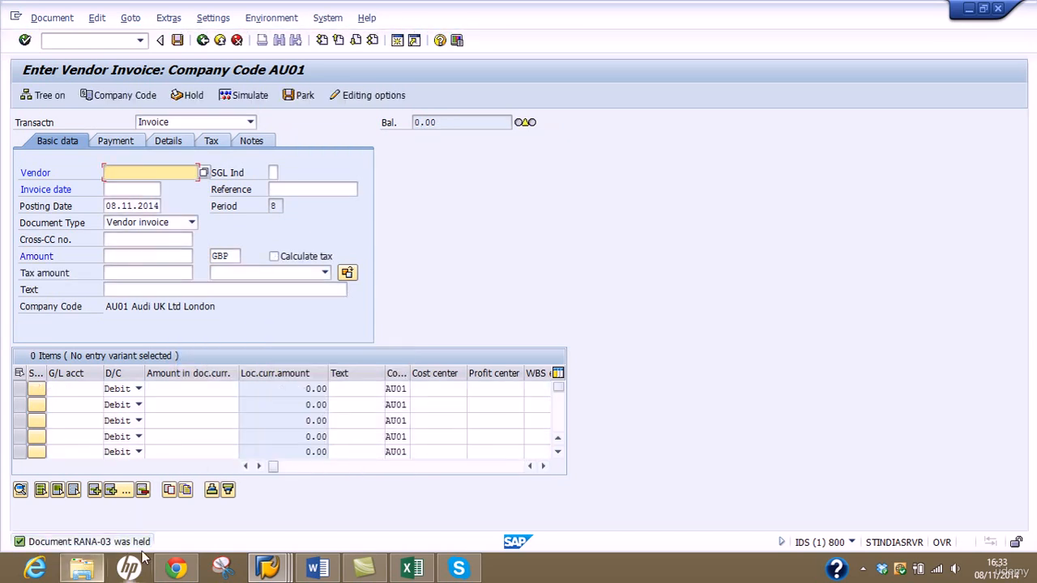
Load the held document ending in -03 from the tree and park it, accepting the past due date
{"action": "left_click", "coordinate": [42, 99]}
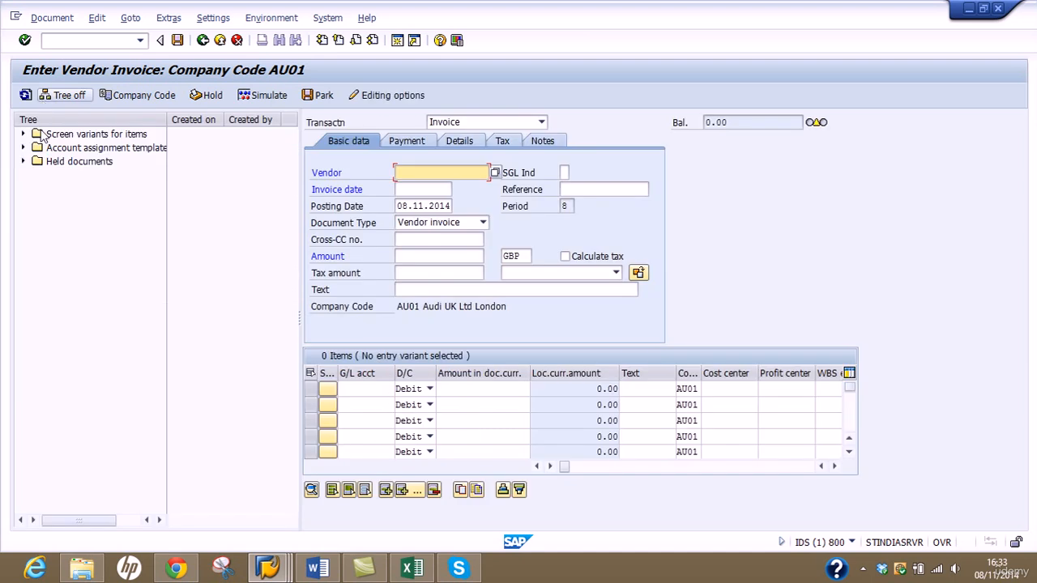
{"action": "left_click", "coordinate": [22, 161]}
{"action": "double_click", "coordinate": [61, 176]}
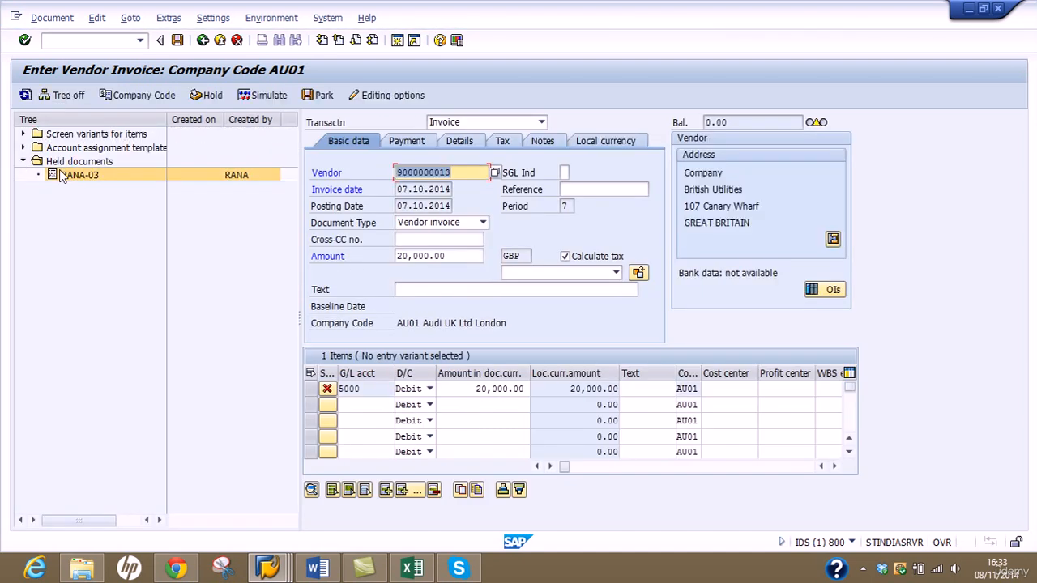
{"action": "left_click", "coordinate": [65, 95]}
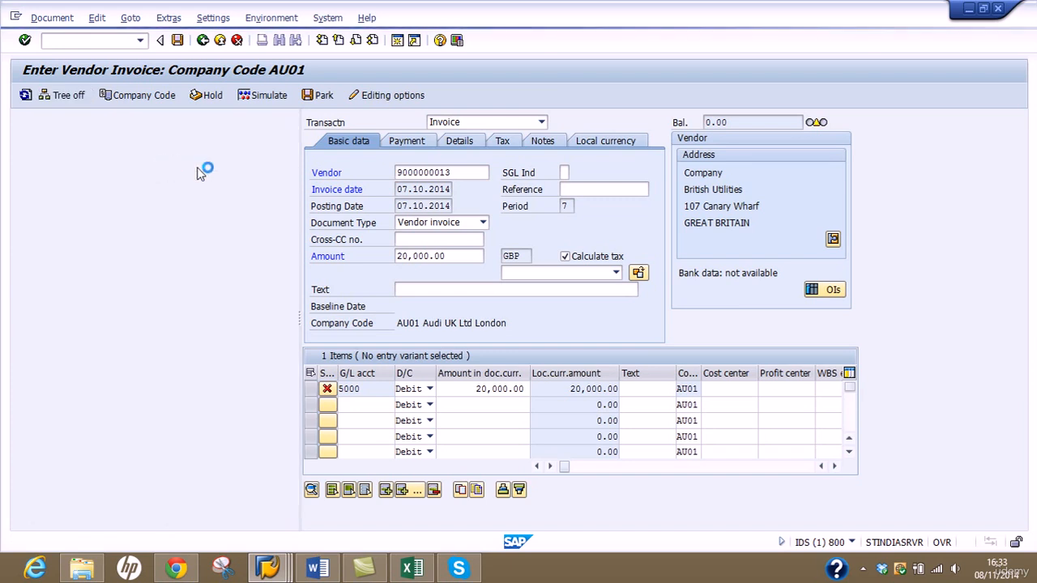
{"action": "left_click", "coordinate": [304, 96]}
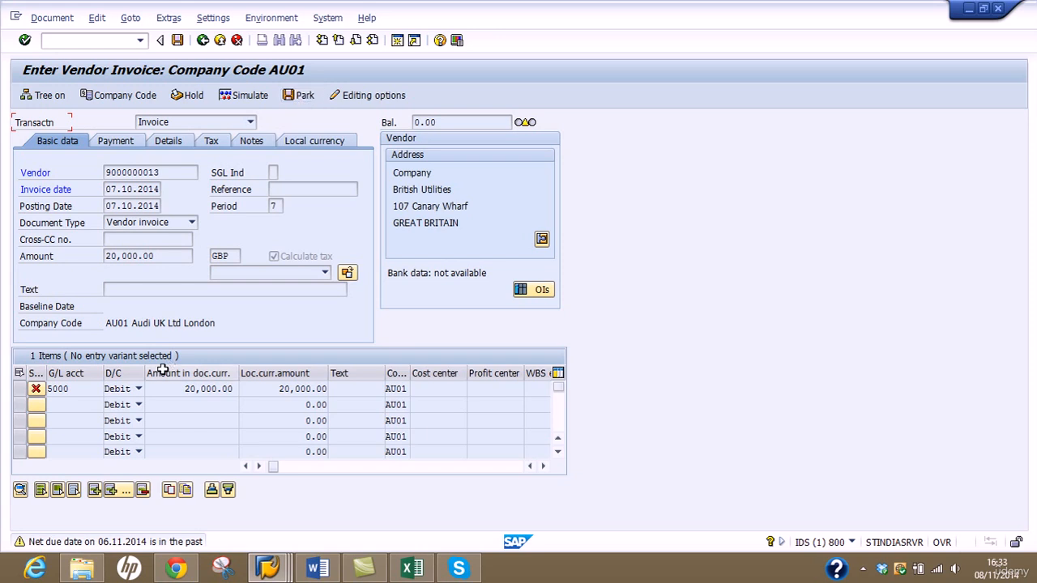
{"action": "key", "text": "Return"}
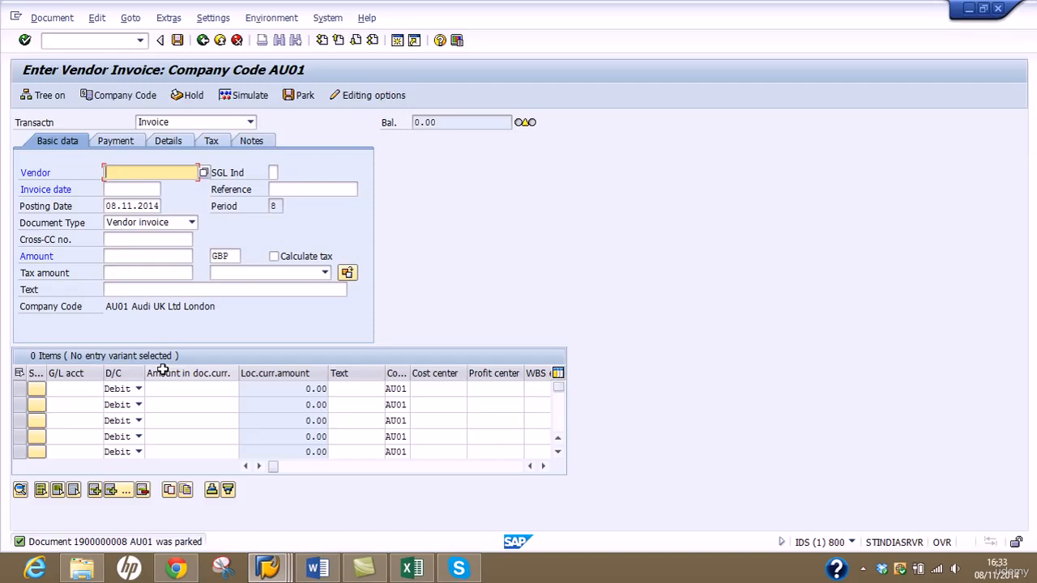
Open customer invoice entry in a new session with the transaction command /ofb70
{"action": "left_click", "coordinate": [122, 42]}
{"action": "type", "text": "/ofb"}
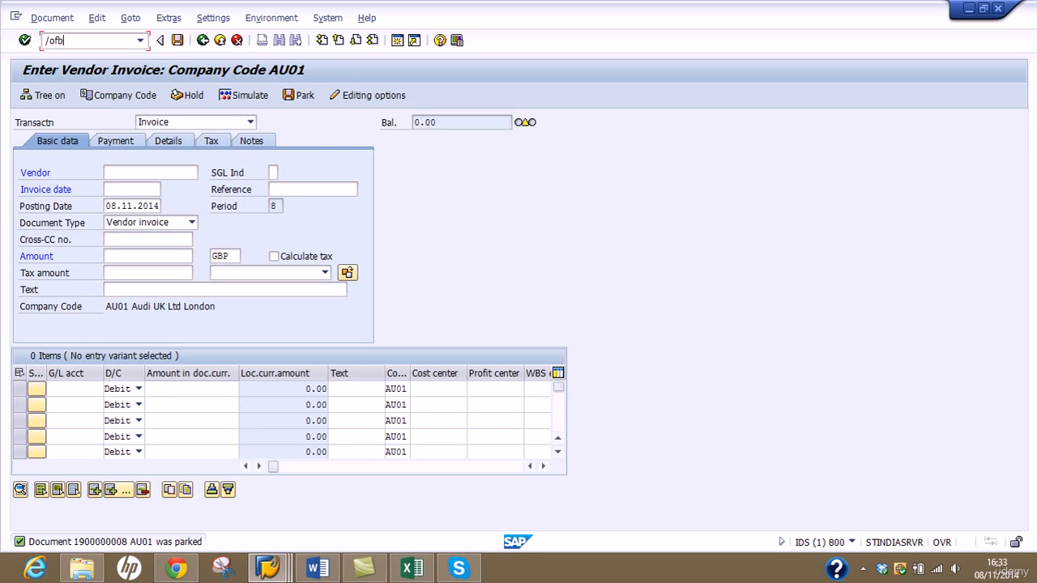
{"action": "type", "text": "60"}
{"action": "key", "text": "Return"}
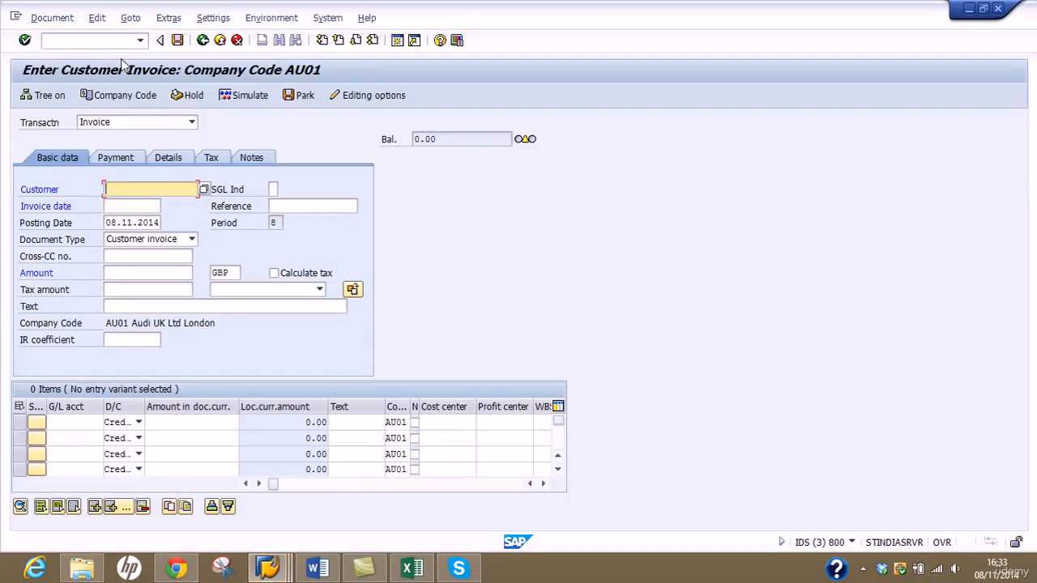
Fill in the invoice header with customer London Motors UK Ltd and invoice date 08.11.2014
{"action": "type", "text": "5"}
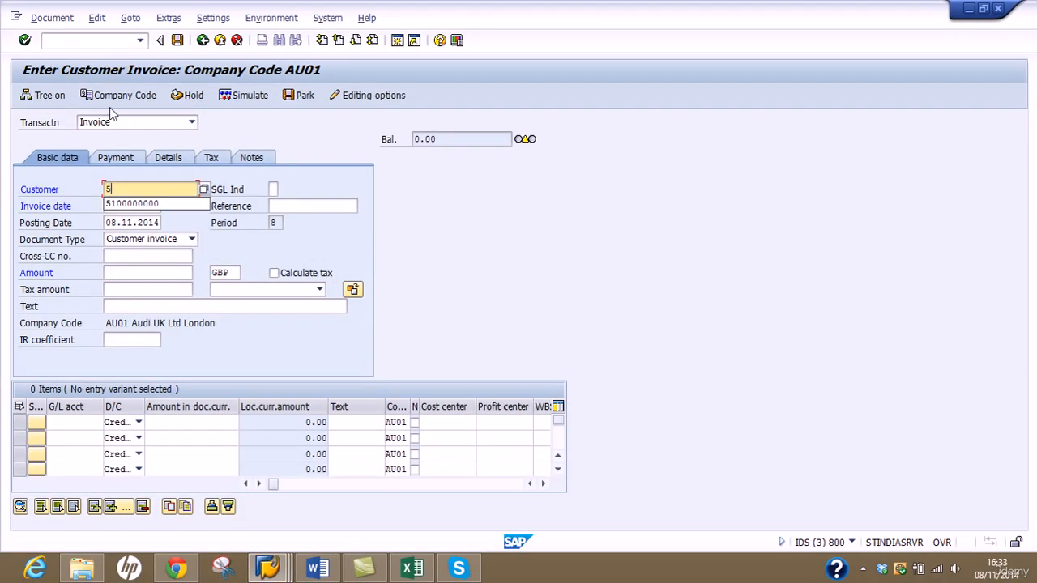
{"action": "left_click", "coordinate": [162, 203]}
{"action": "left_click", "coordinate": [141, 205]}
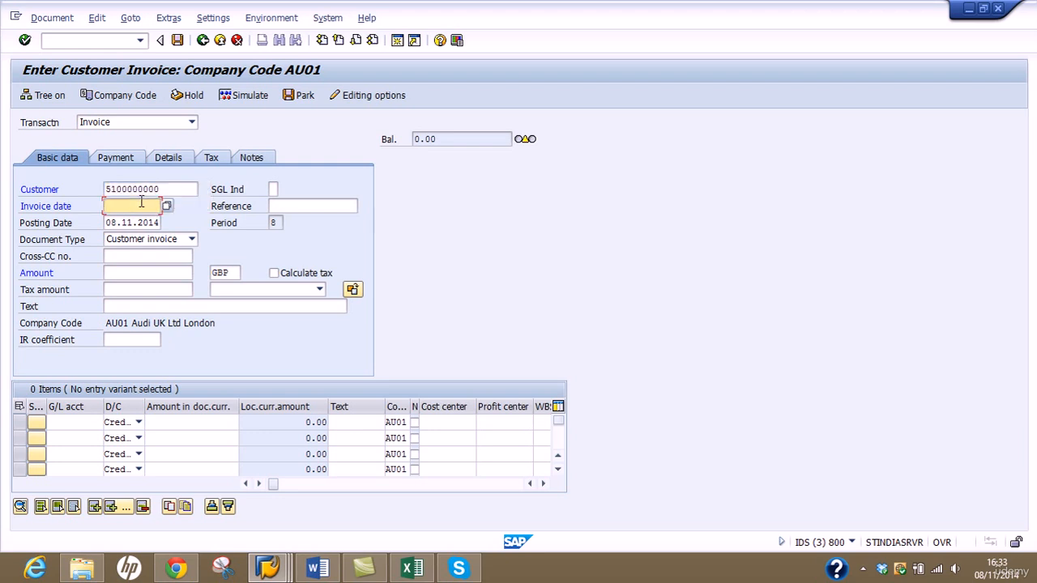
{"action": "type", "text": "08"}
{"action": "left_click", "coordinate": [145, 223]}
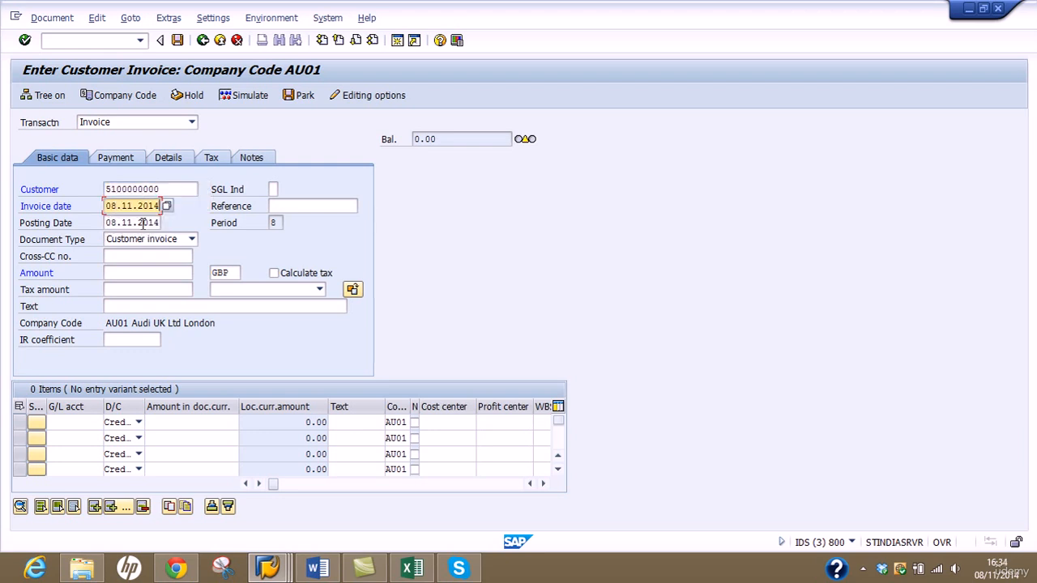
Enter a credit line item on G/L account 6000 with a document currency amount of 10,000
{"action": "left_click", "coordinate": [91, 421]}
{"action": "type", "text": "6000"}
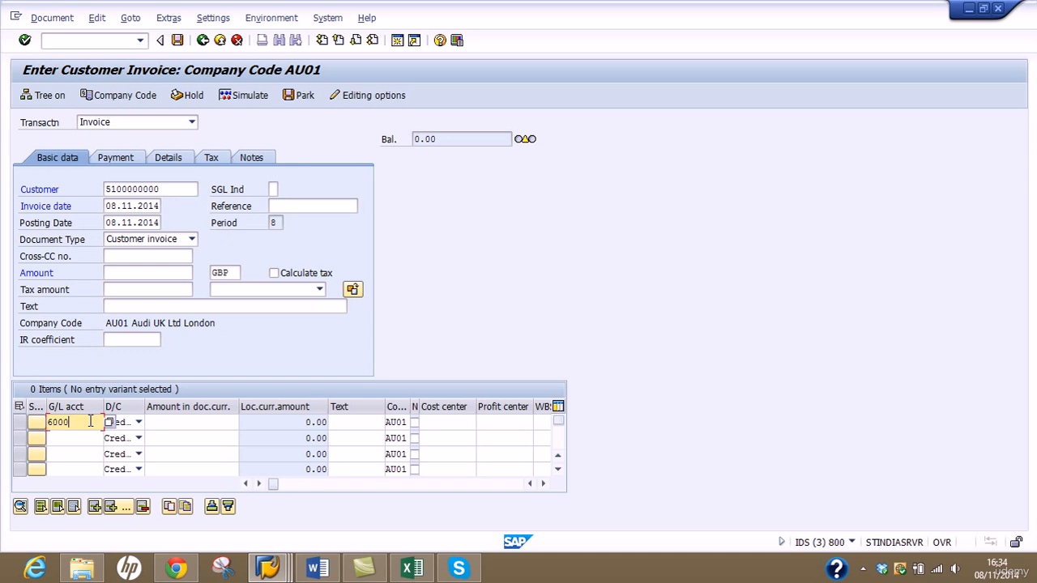
{"action": "left_click", "coordinate": [169, 422]}
{"action": "type", "text": "10"}
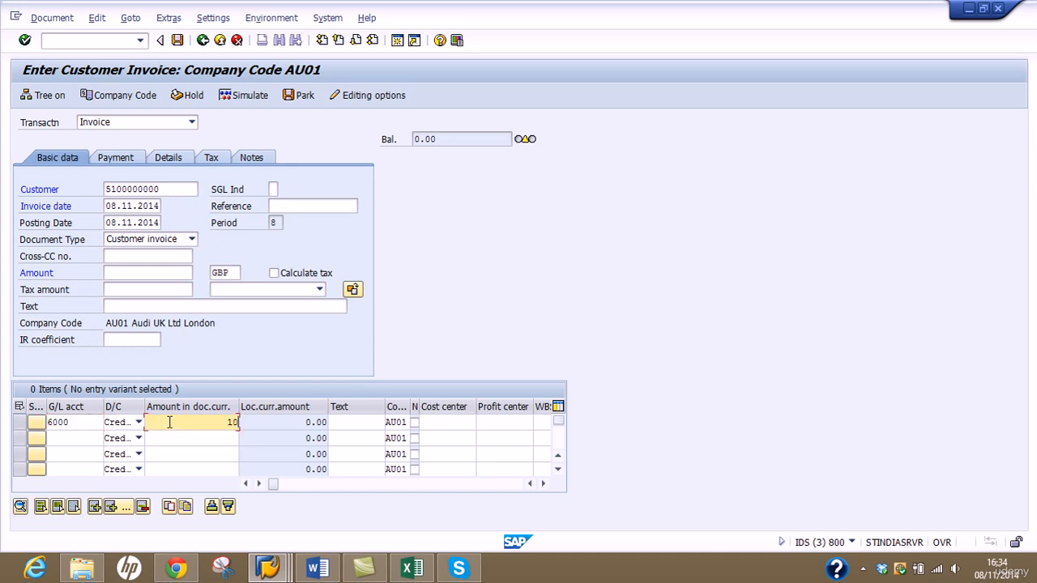
{"action": "type", "text": ",000"}
{"action": "key", "text": "Return"}
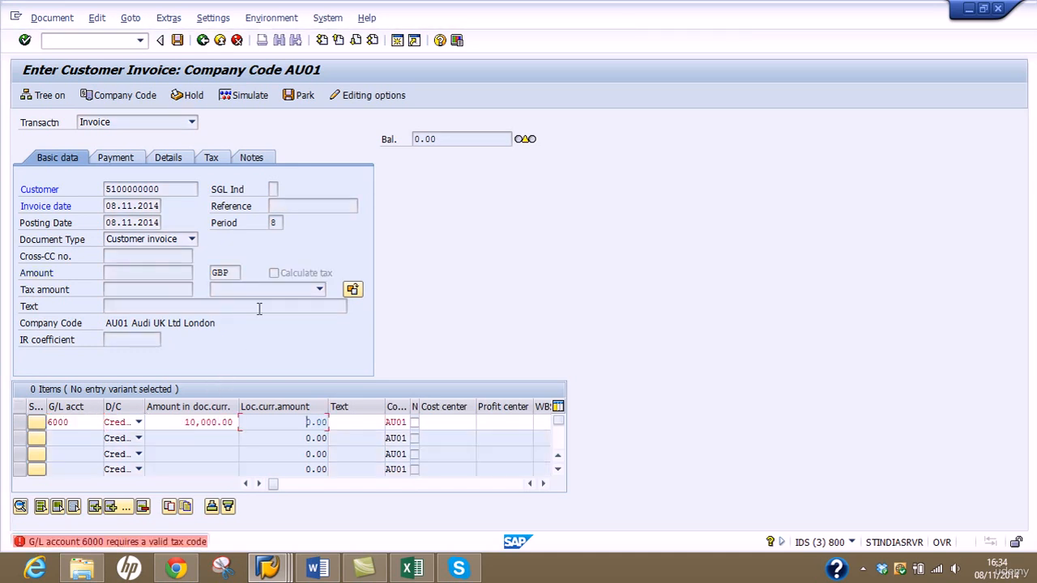
Assign tax code A9 to the G/L account 6000 line item and return to the customer invoice
{"action": "left_click", "coordinate": [186, 426]}
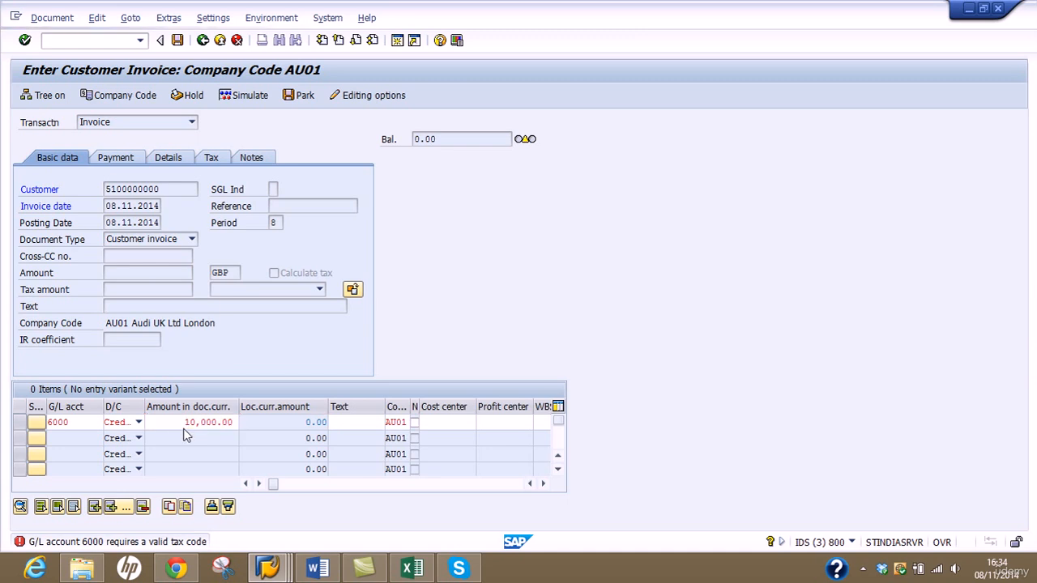
{"action": "double_click", "coordinate": [183, 429]}
{"action": "left_click", "coordinate": [114, 206]}
{"action": "type", "text": "A"}
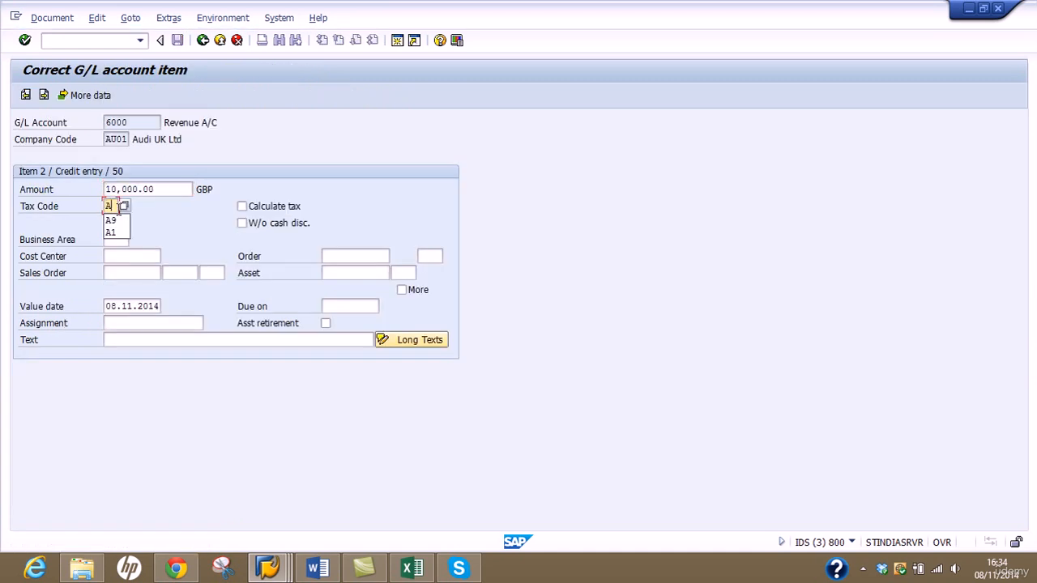
{"action": "left_click", "coordinate": [111, 220]}
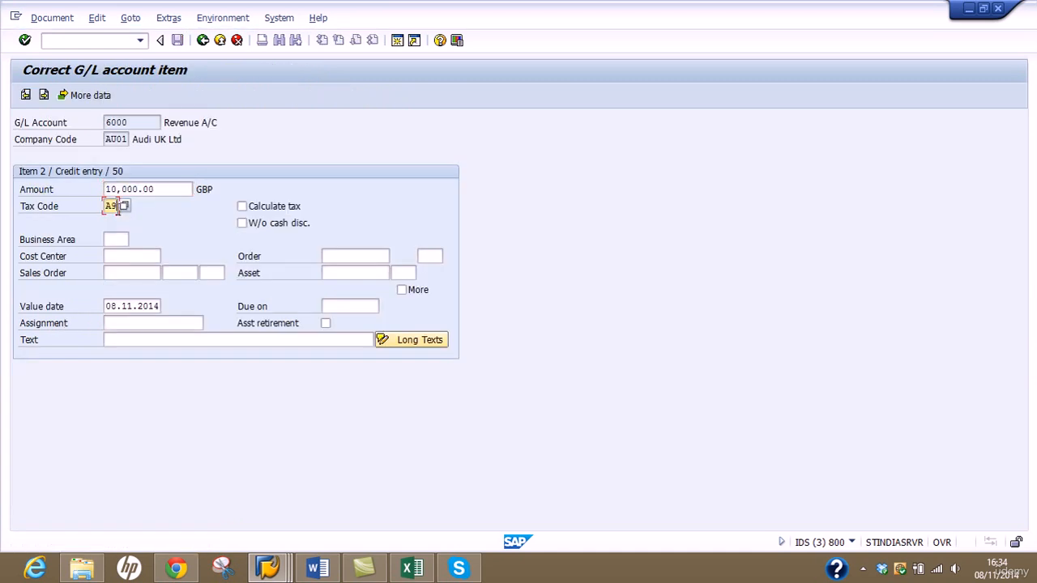
{"action": "left_click", "coordinate": [202, 40]}
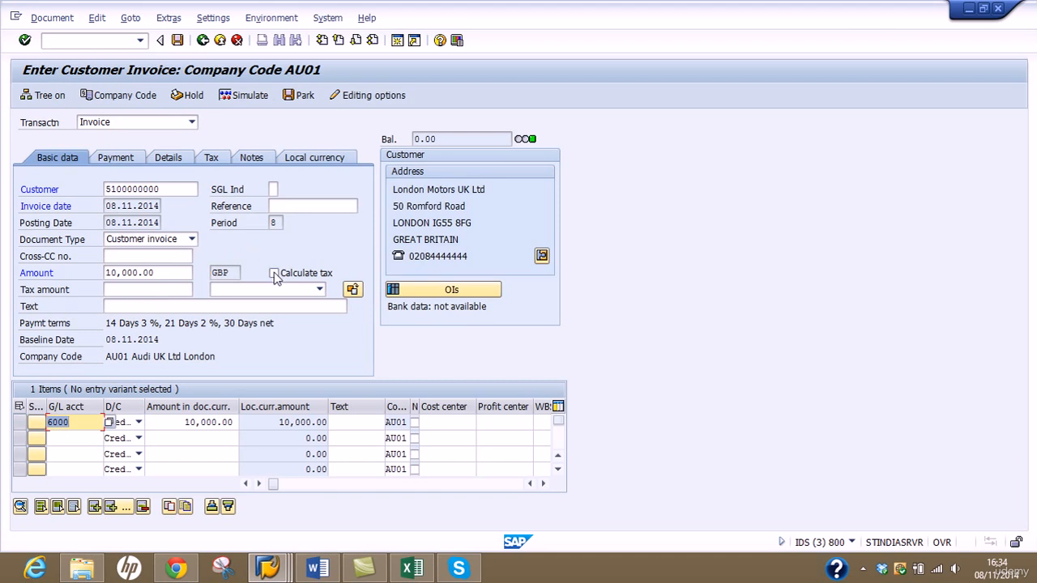
Enable tax calculation, set the customer invoice amount to 12,000 and park the document
{"action": "left_click", "coordinate": [274, 273]}
{"action": "left_click_drag", "start_coordinate": [180, 277], "coordinate": [4, 236]}
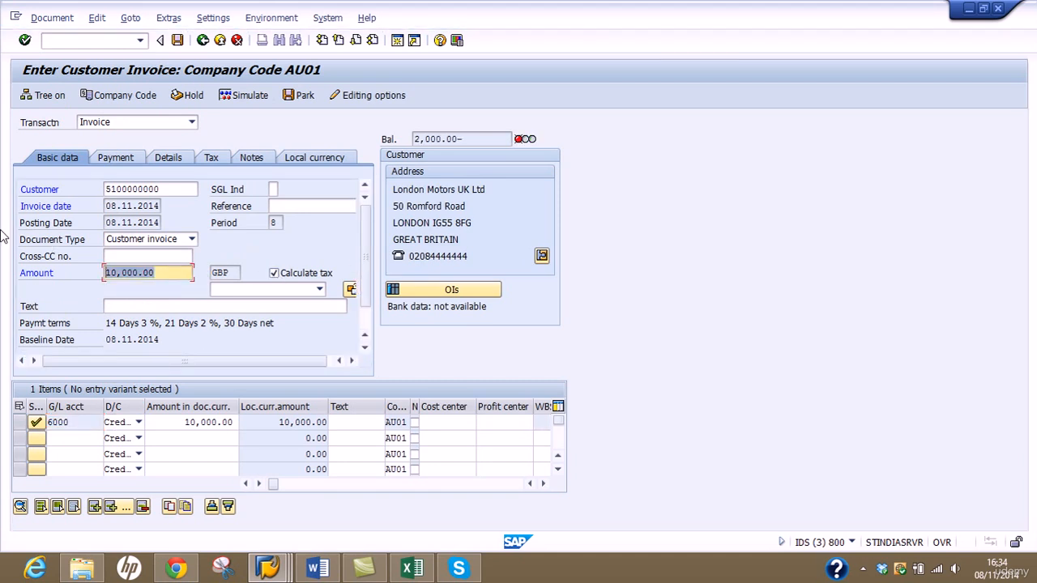
{"action": "key", "text": "BackSpace"}
{"action": "type", "text": "12000"}
{"action": "key", "text": "Return"}
{"action": "left_click", "coordinate": [301, 99]}
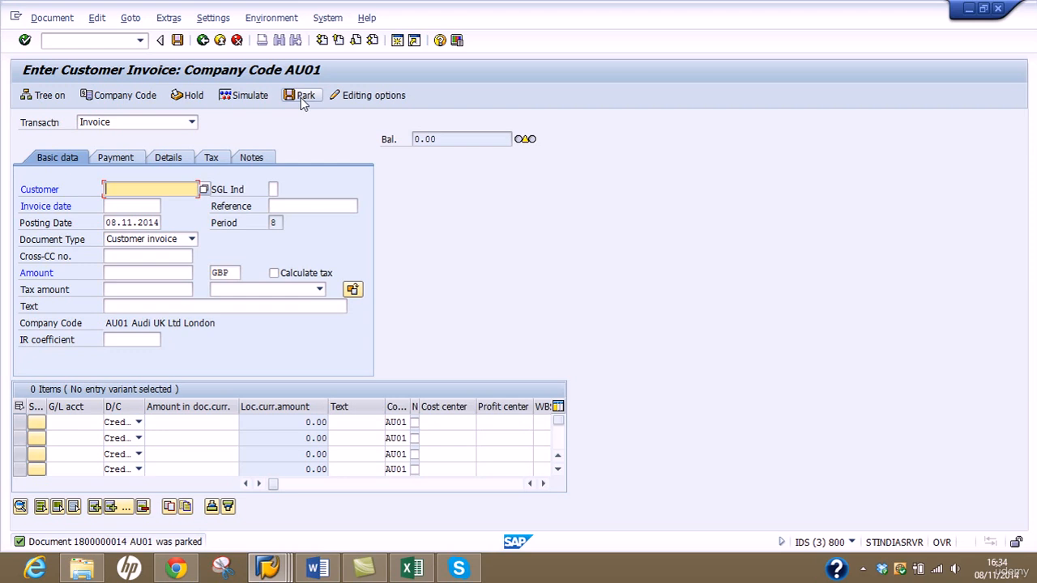
Open the customer line item display in a new session with transaction fbl5n
{"action": "left_click", "coordinate": [397, 40]}
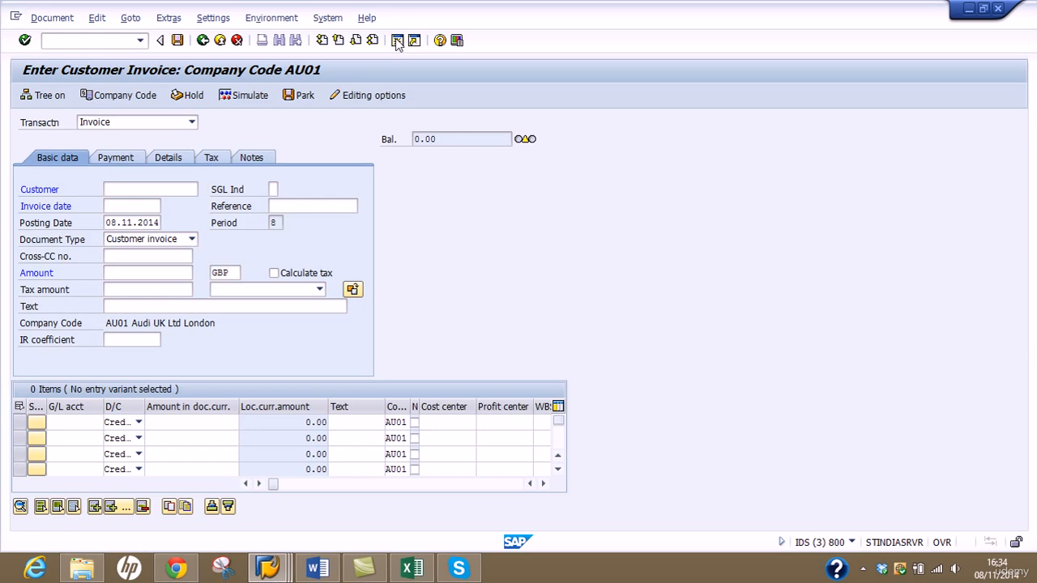
{"action": "type", "text": "fbl"}
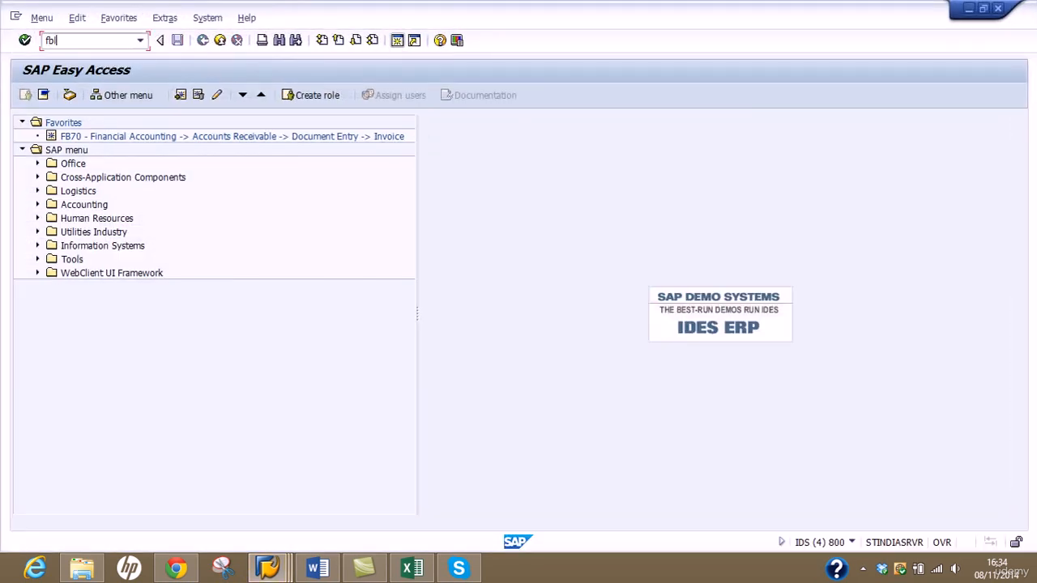
{"action": "type", "text": "5n"}
{"action": "key", "text": "Return"}
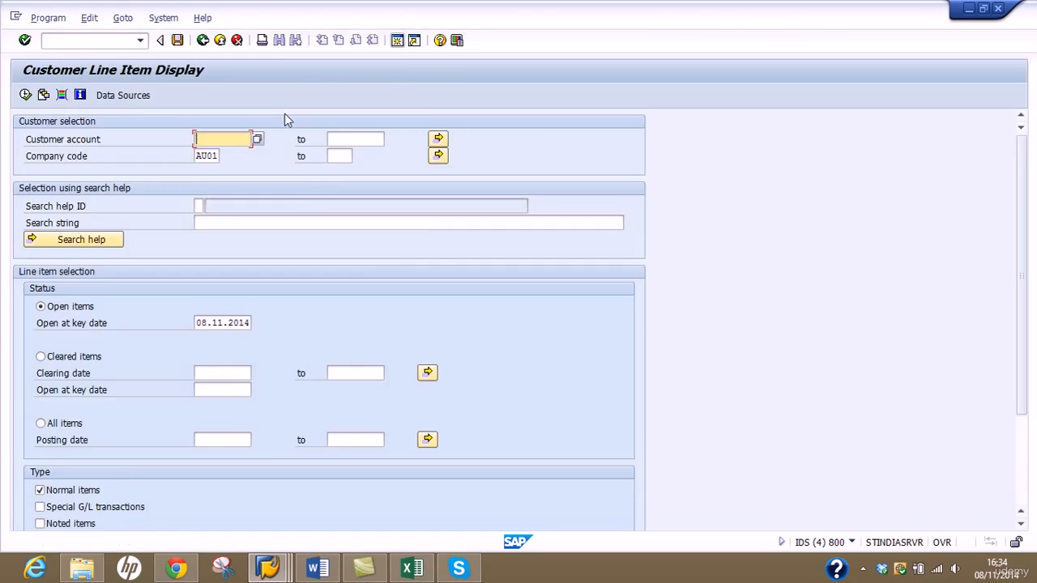
List the open normal items of customer London Motors UK Ltd in company code AU01 and inspect the latest document
{"action": "type", "text": "51"}
{"action": "left_click", "coordinate": [226, 153]}
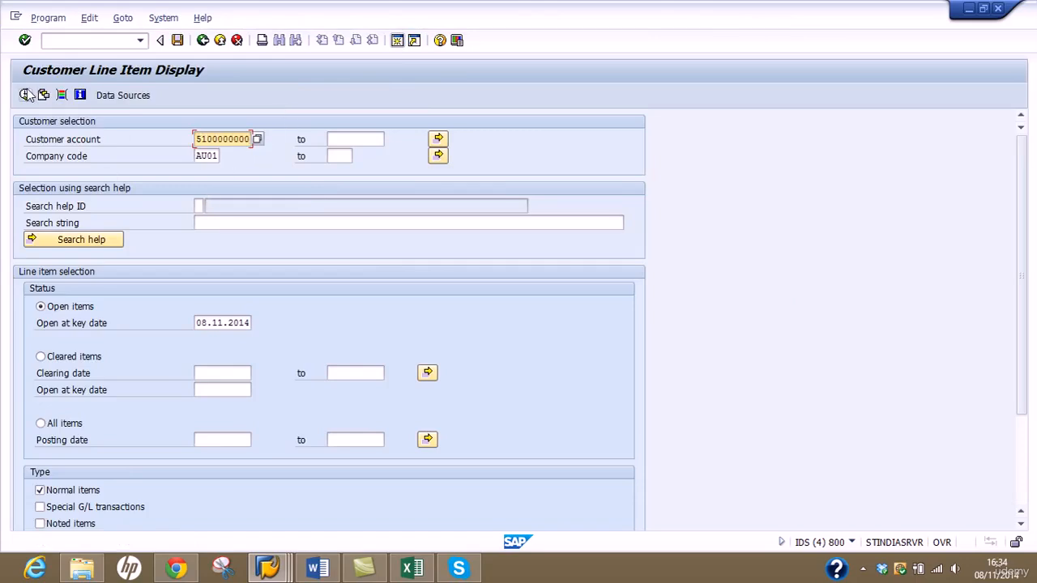
{"action": "key", "text": "F8"}
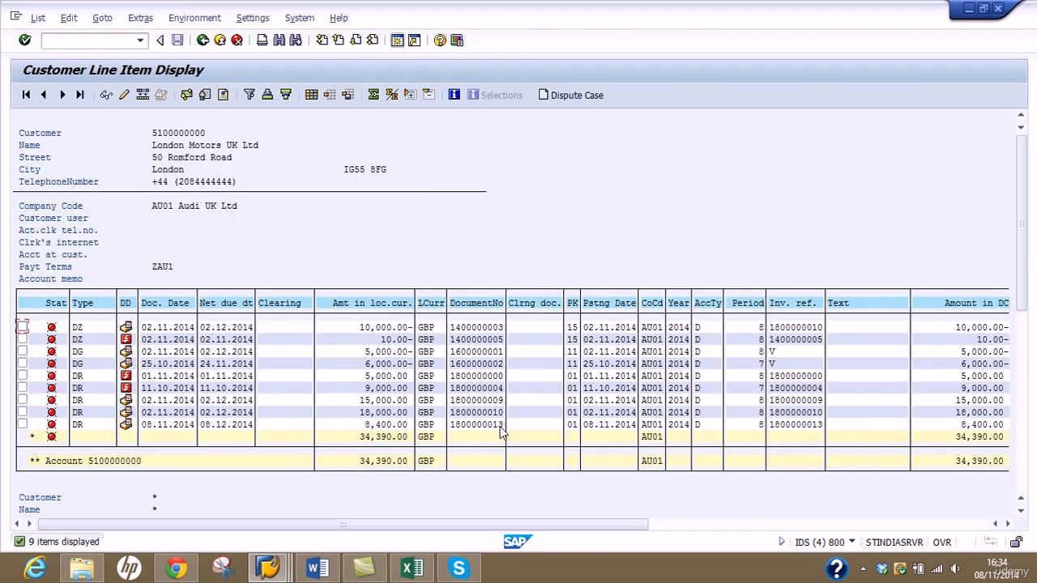
{"action": "left_click", "coordinate": [500, 426]}
Return to the customer selection, restrict the item type to parked items only and run the list again
{"action": "left_click", "coordinate": [202, 40]}
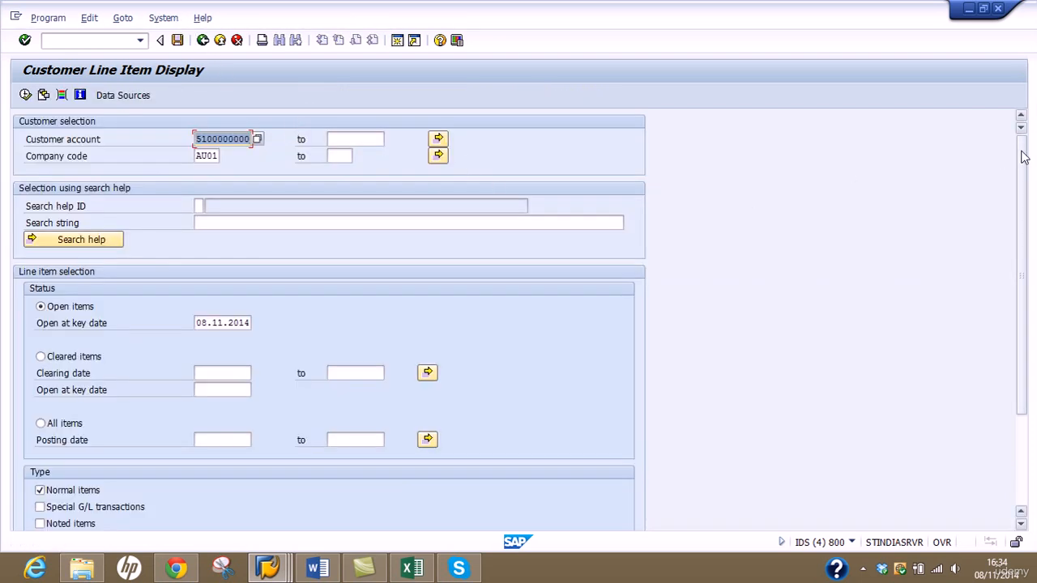
{"action": "left_click_drag", "start_coordinate": [1022, 153], "coordinate": [1022, 246]}
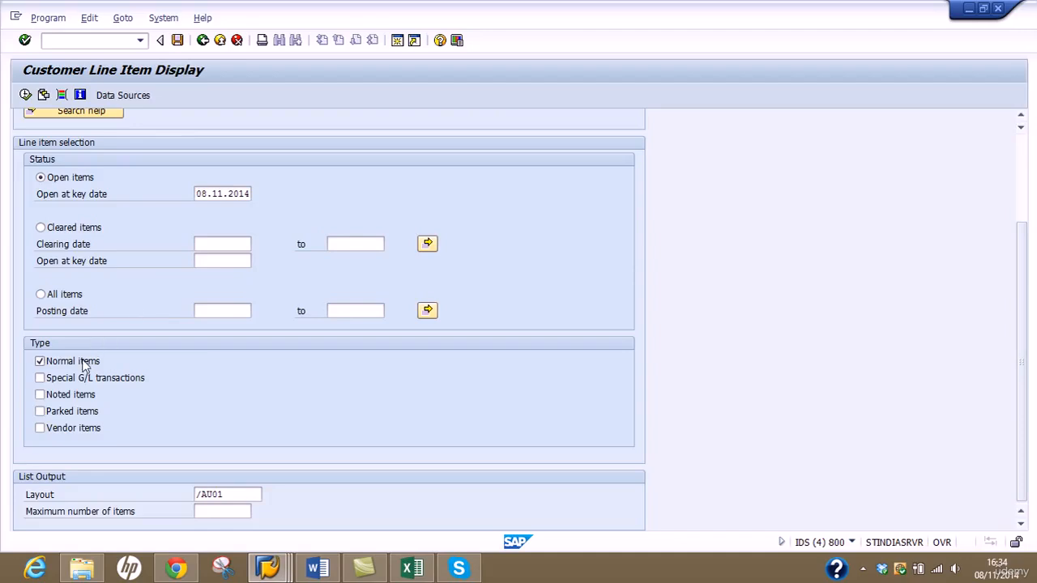
{"action": "left_click", "coordinate": [81, 363]}
{"action": "left_click", "coordinate": [70, 412]}
{"action": "left_click", "coordinate": [27, 96]}
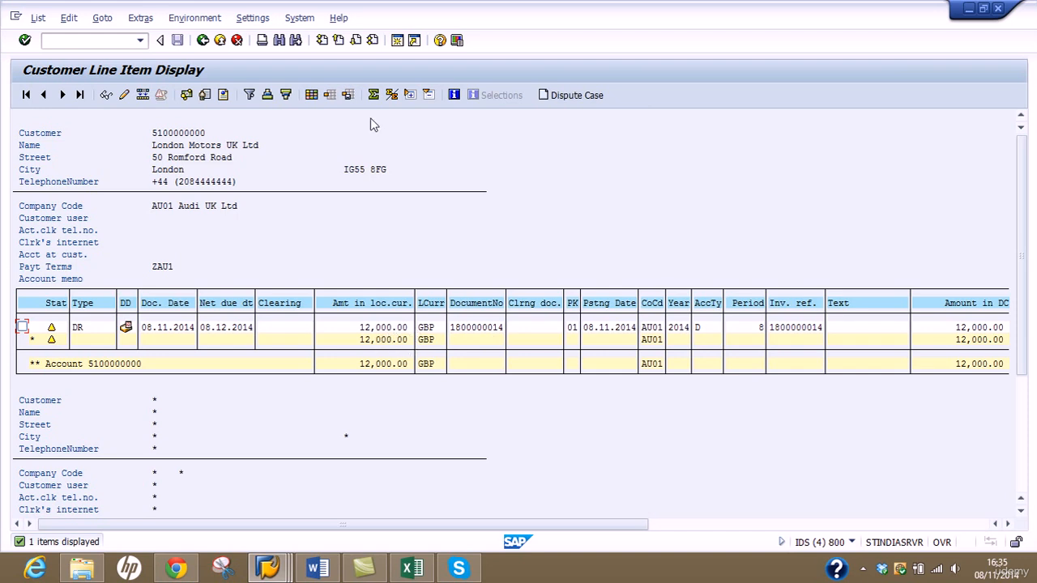
Open vendor line item display in a new session with /ofbl1n and choose British Utilities from the AU01 vendor search
{"action": "left_click", "coordinate": [112, 43]}
{"action": "type", "text": "/ofbl1n"}
{"action": "key", "text": "Return"}
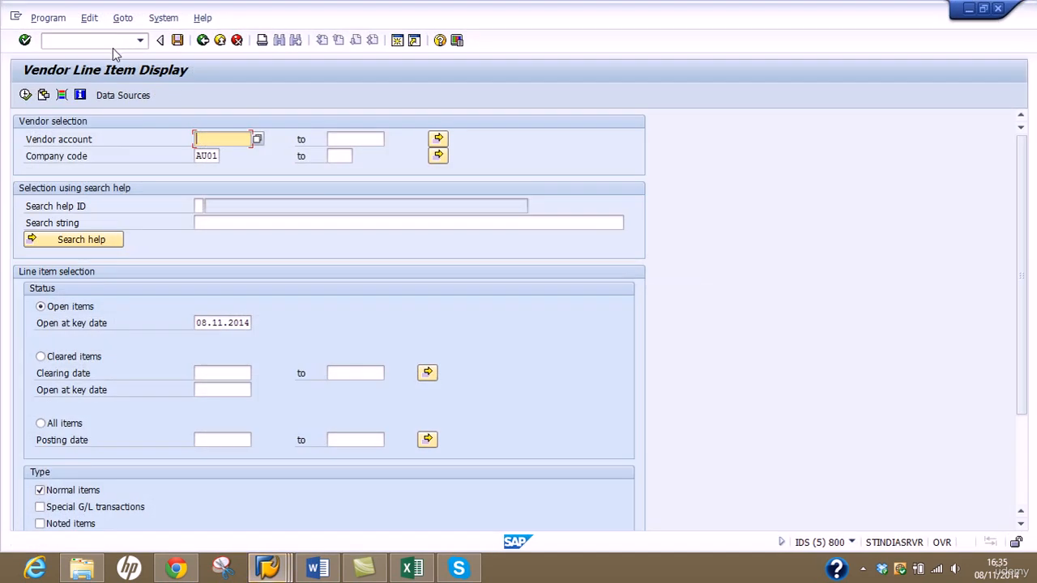
{"action": "type", "text": "9"}
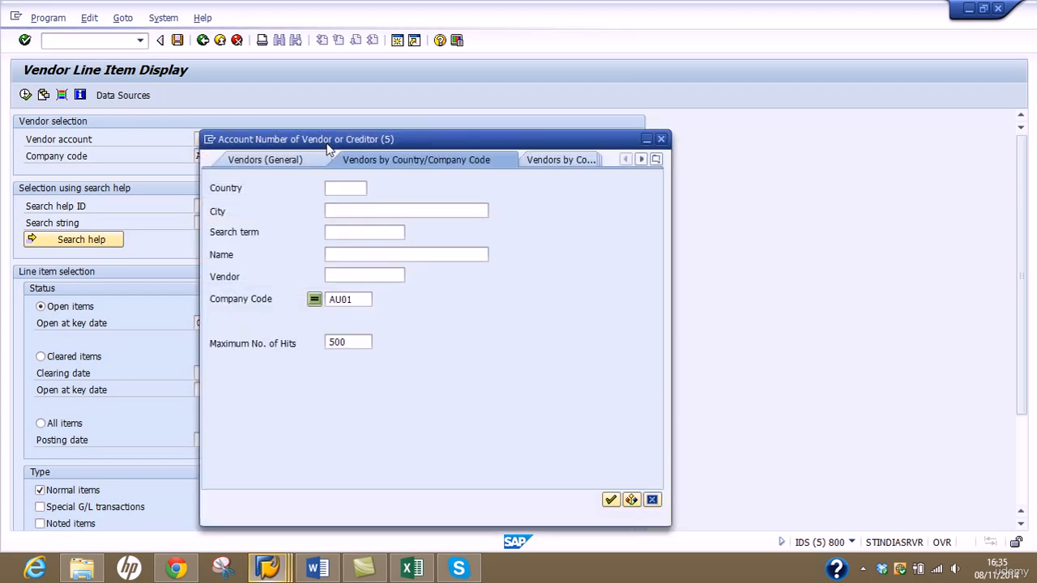
{"action": "left_click", "coordinate": [610, 500]}
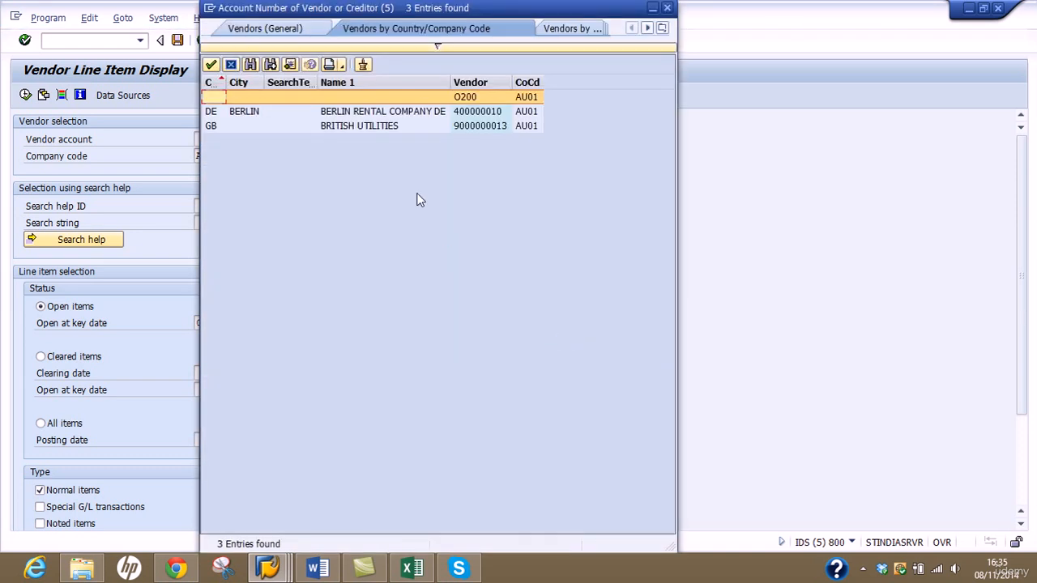
{"action": "double_click", "coordinate": [389, 127]}
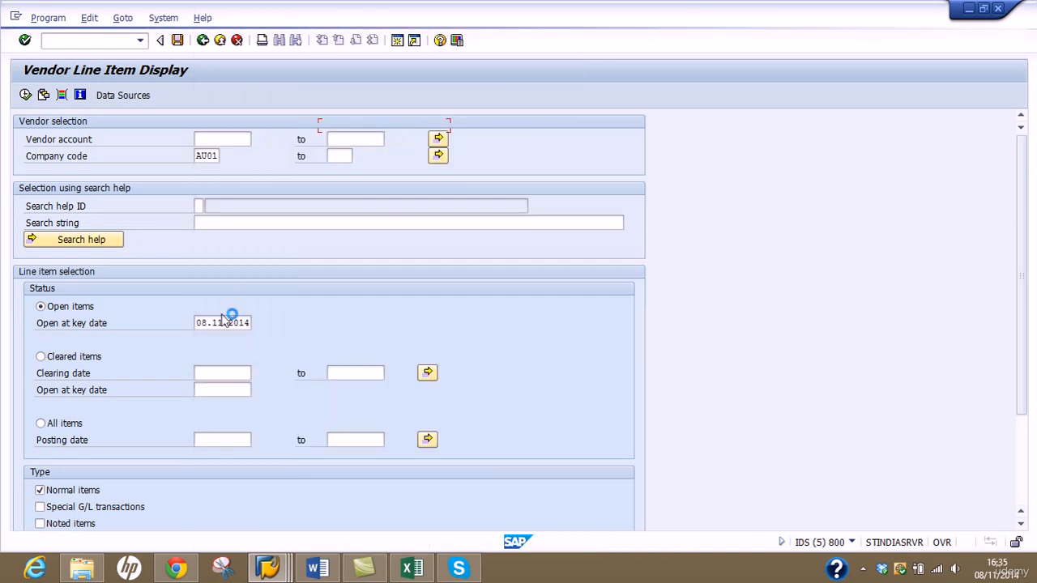
List only the parked items of vendor British Utilities, then return to the selection screen and review the item type
{"action": "left_click", "coordinate": [72, 491]}
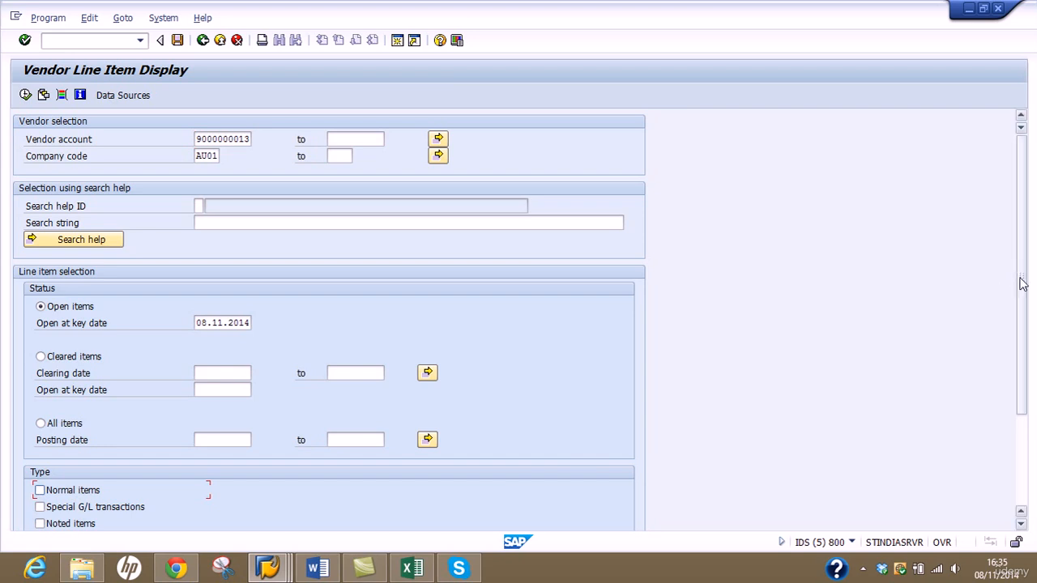
{"action": "left_click_drag", "start_coordinate": [1021, 283], "coordinate": [1026, 364]}
{"action": "left_click", "coordinate": [80, 422]}
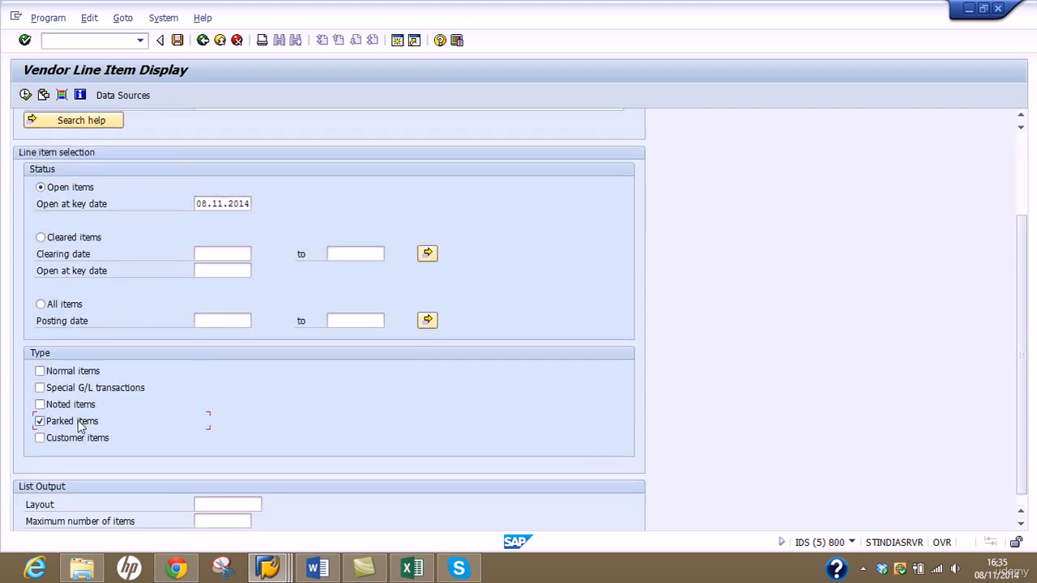
{"action": "left_click", "coordinate": [25, 95]}
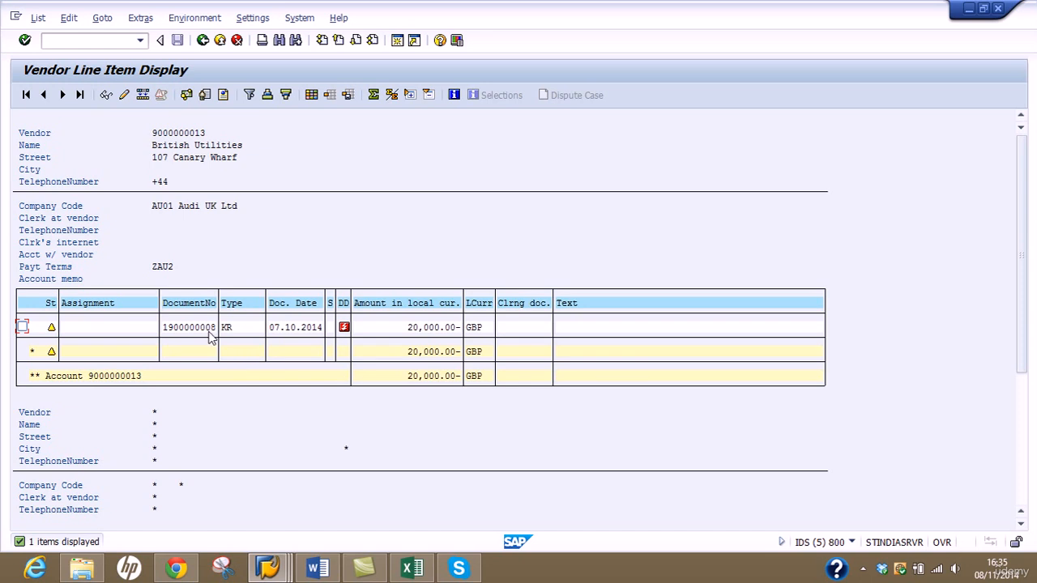
{"action": "left_click", "coordinate": [202, 41]}
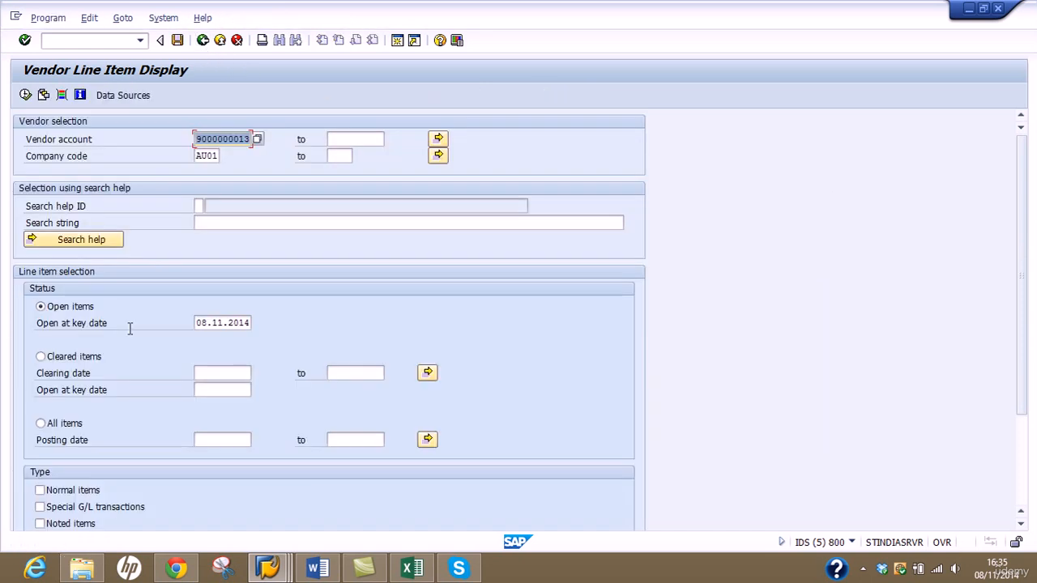
{"action": "scroll", "coordinate": [1019, 240], "scroll_direction": "down", "scroll_amount": 5}
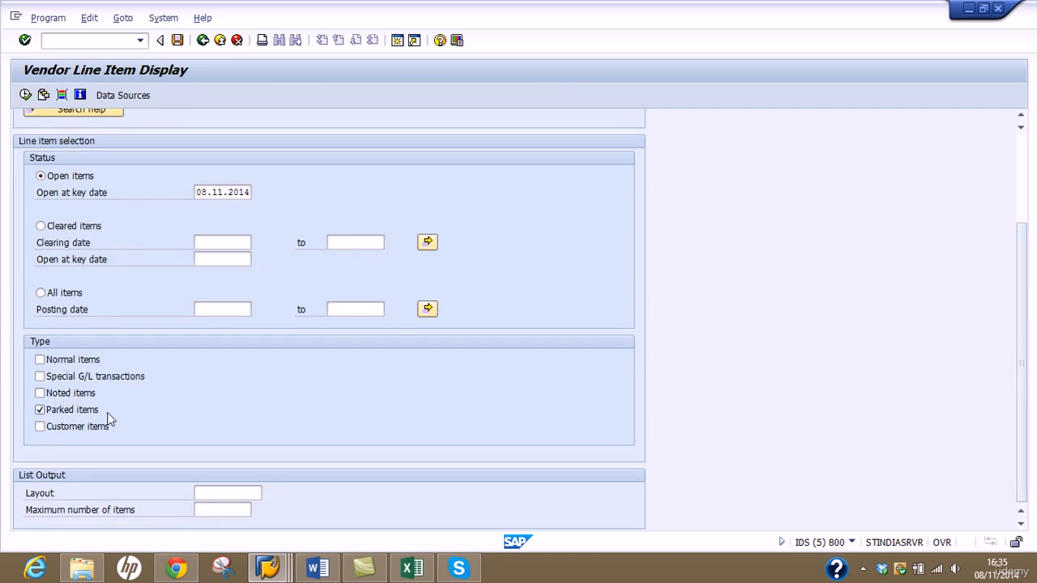
Switch to the vendor invoice entry session, show the tree and examine the held documents folder and the document-handling commands
{"action": "left_click", "coordinate": [279, 569]}
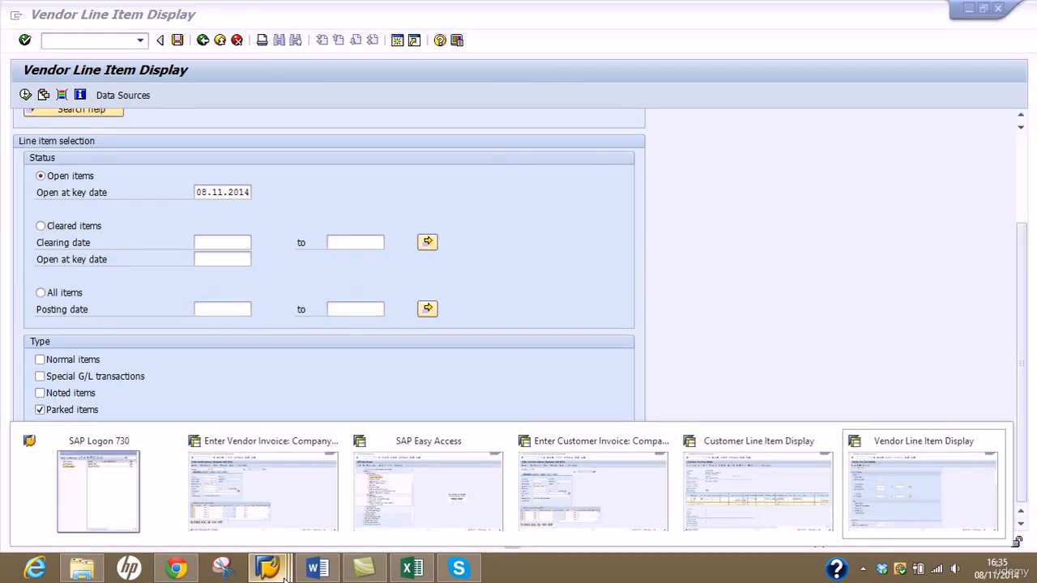
{"action": "left_click", "coordinate": [264, 490]}
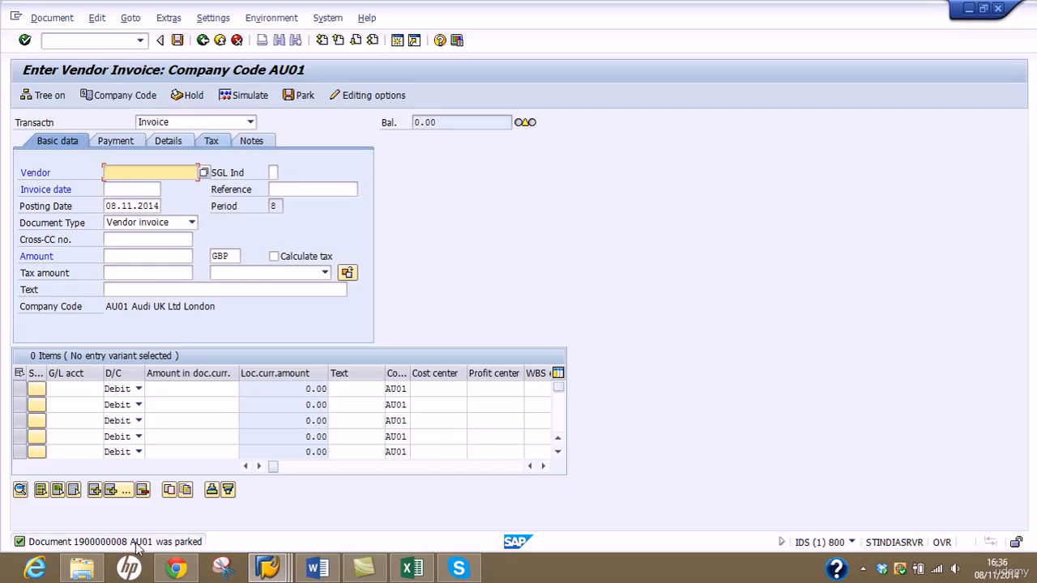
{"action": "left_click", "coordinate": [48, 95]}
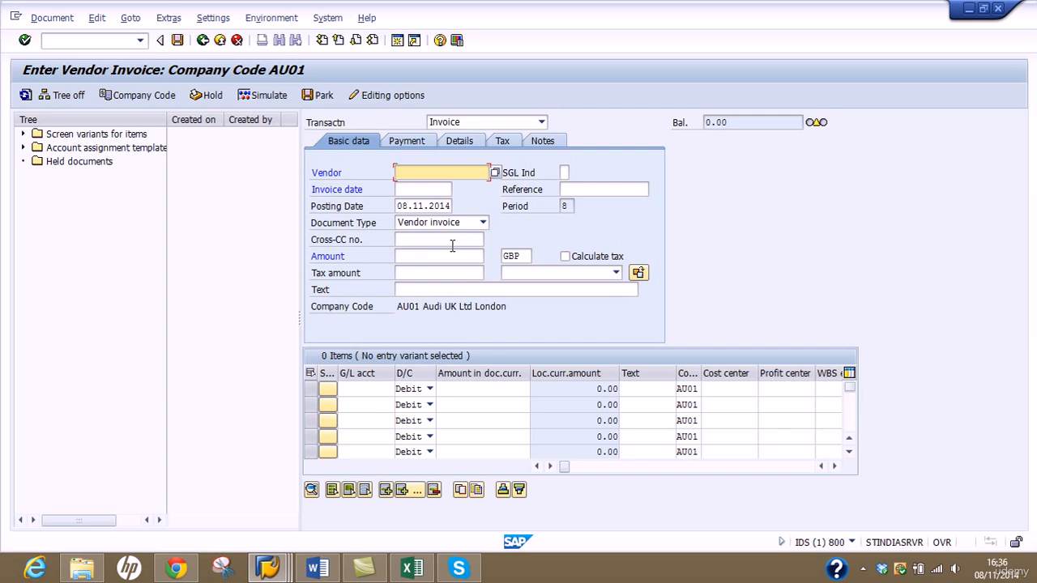
{"action": "left_click", "coordinate": [63, 164]}
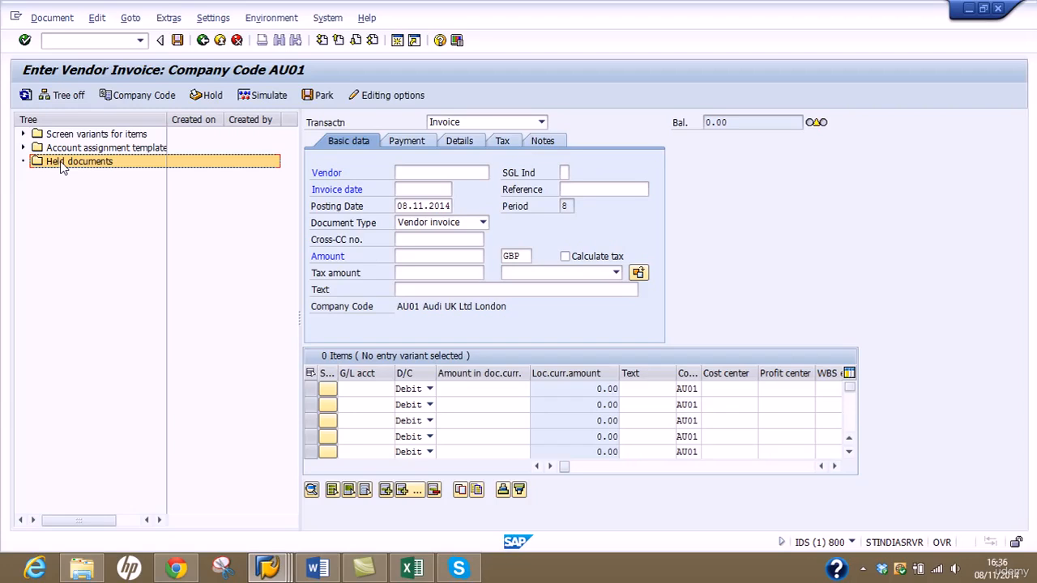
{"action": "left_click", "coordinate": [53, 18]}
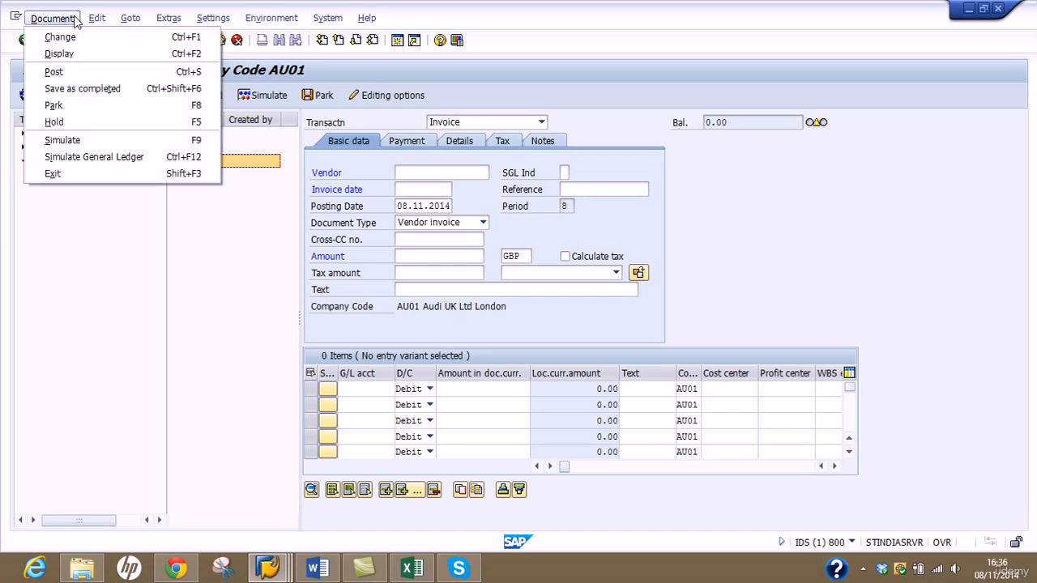
{"action": "left_click", "coordinate": [97, 18]}
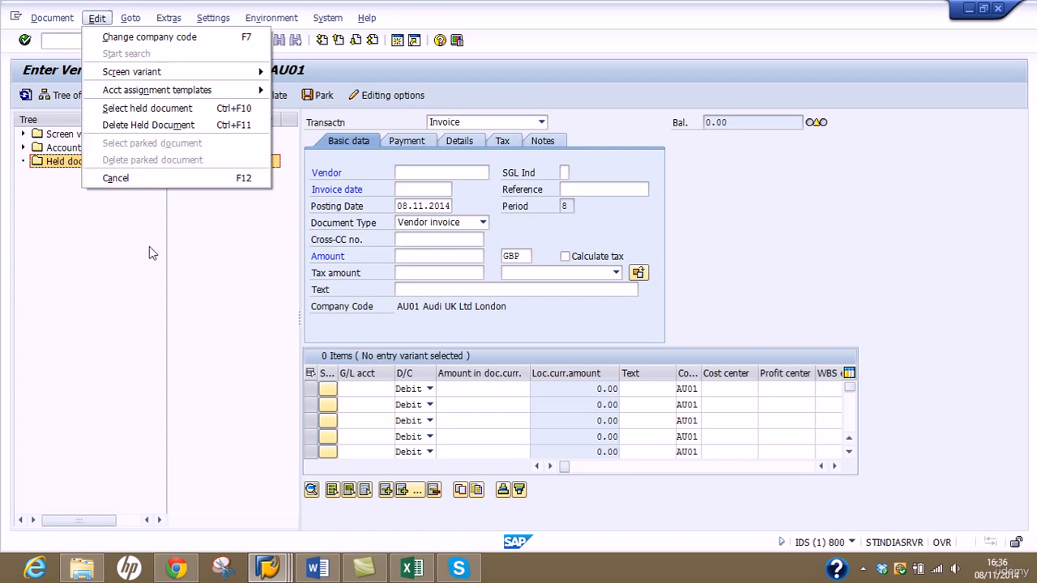
{"action": "left_click", "coordinate": [96, 262]}
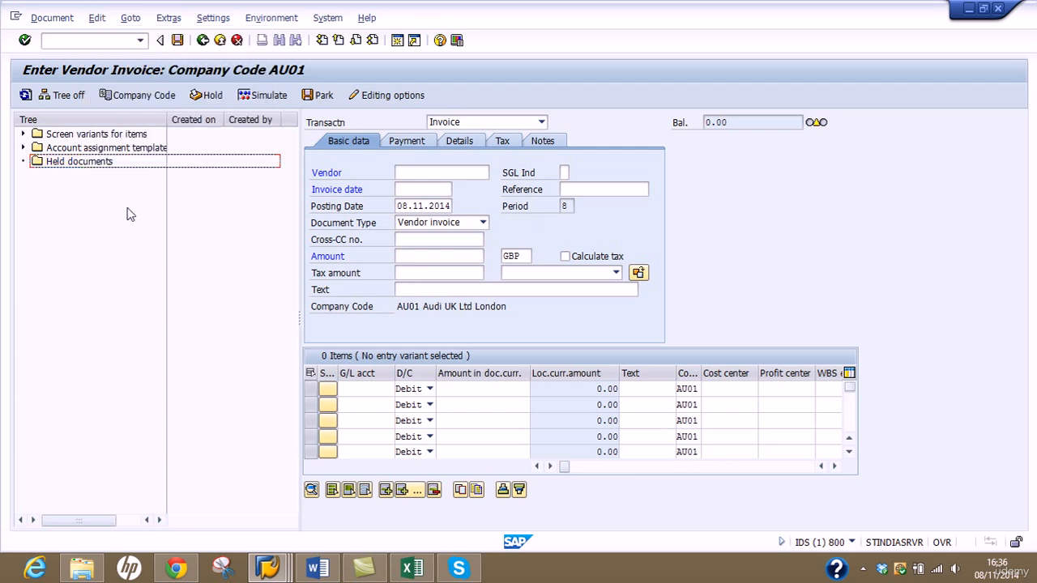
Return to SAP Easy Access and expand Accounting, Financial Accounting, Accounts Payable down to Document Entry
{"action": "left_click", "coordinate": [204, 40]}
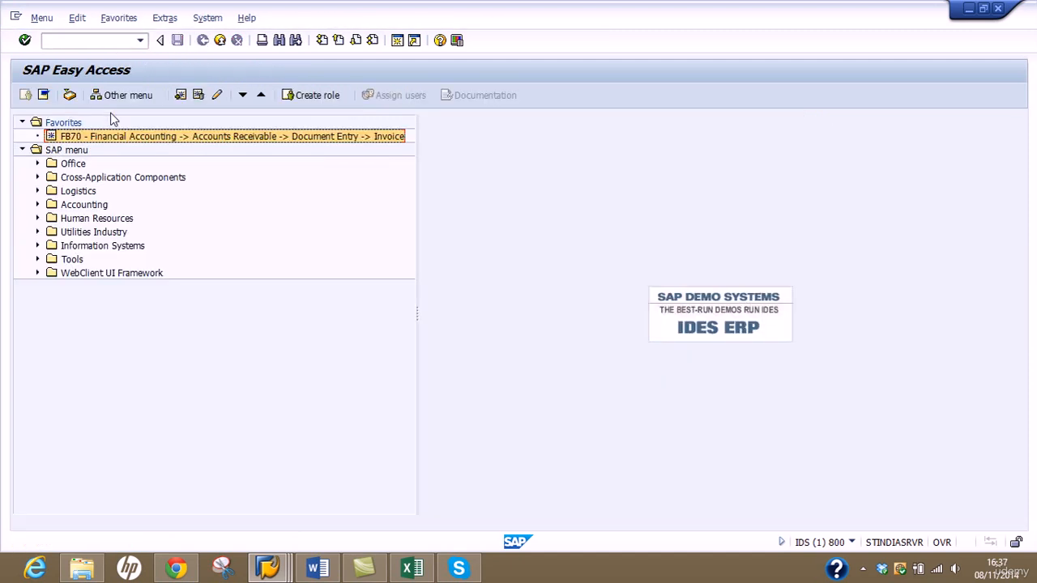
{"action": "left_click", "coordinate": [37, 205]}
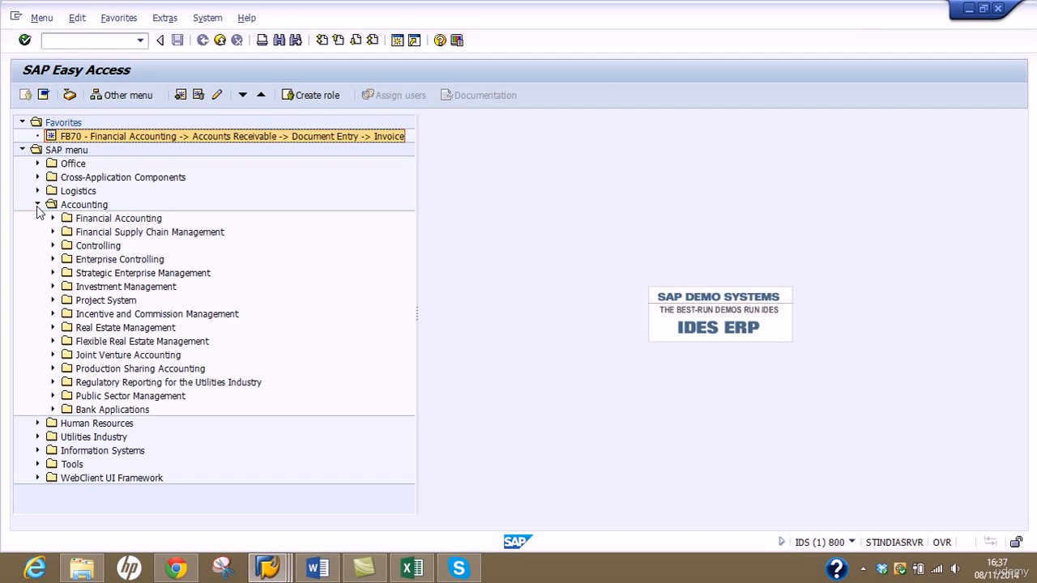
{"action": "left_click", "coordinate": [50, 219]}
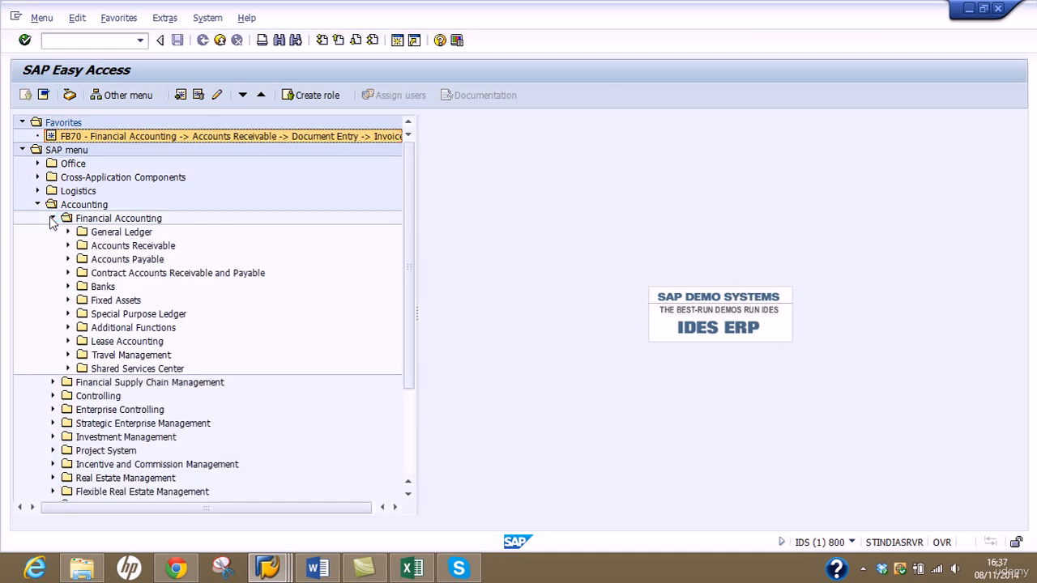
{"action": "left_click", "coordinate": [68, 259]}
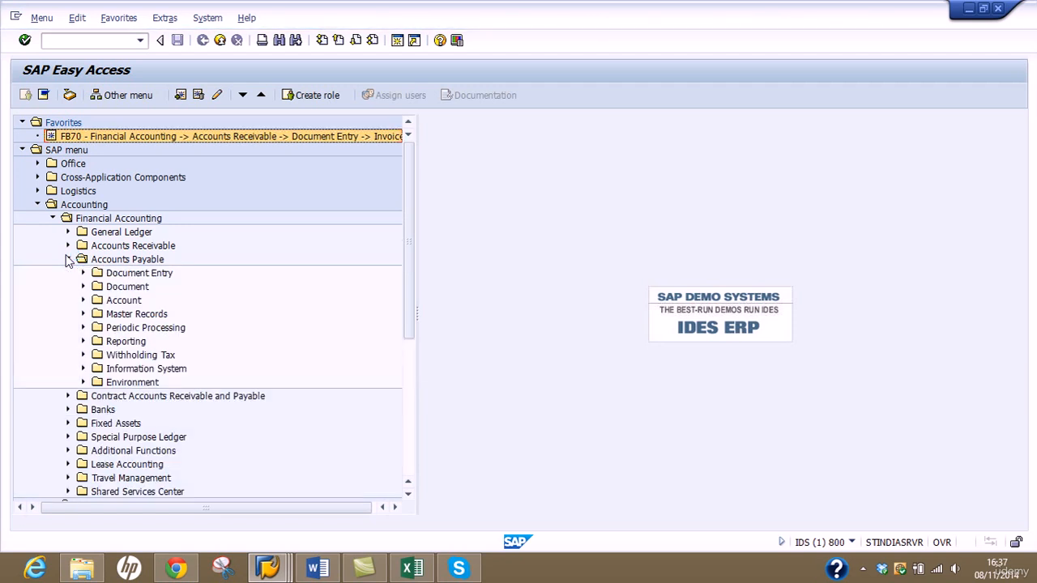
{"action": "left_click", "coordinate": [82, 274]}
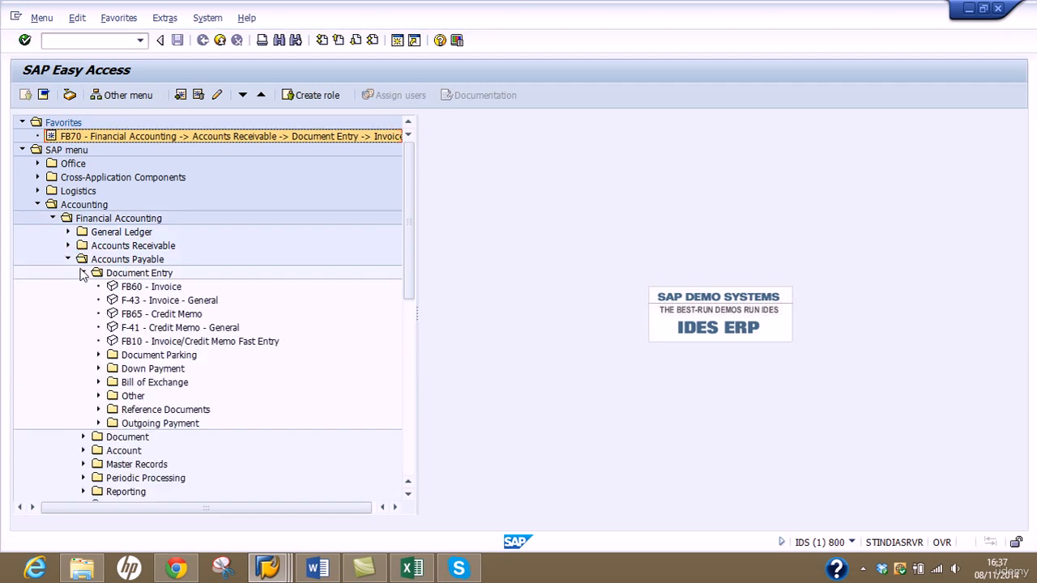
Expand Document Parking and compare the FV60 Park or Edit Invoice entry with the FB60 Invoice entry
{"action": "left_click", "coordinate": [160, 357]}
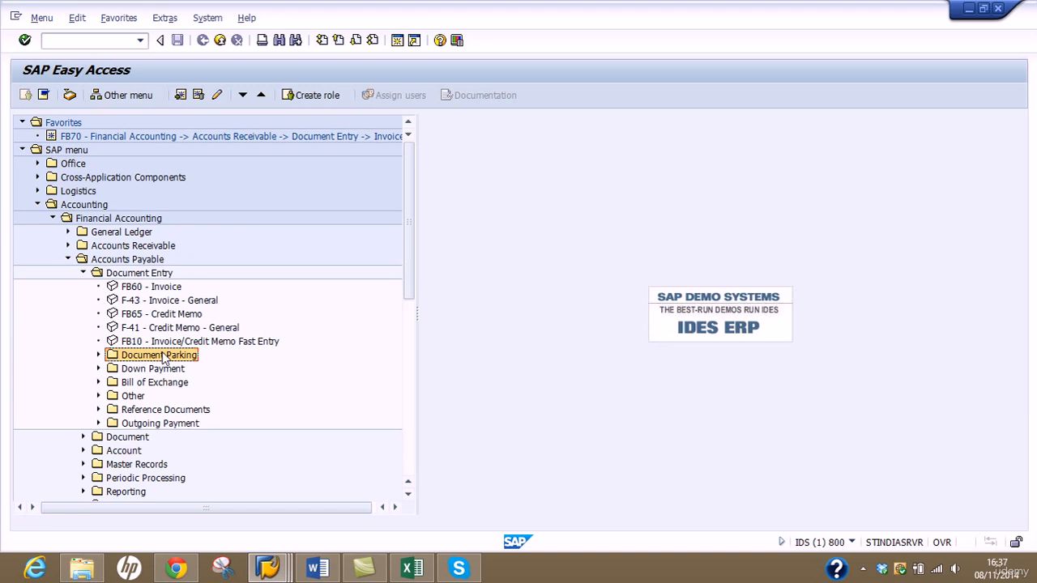
{"action": "left_click", "coordinate": [97, 356]}
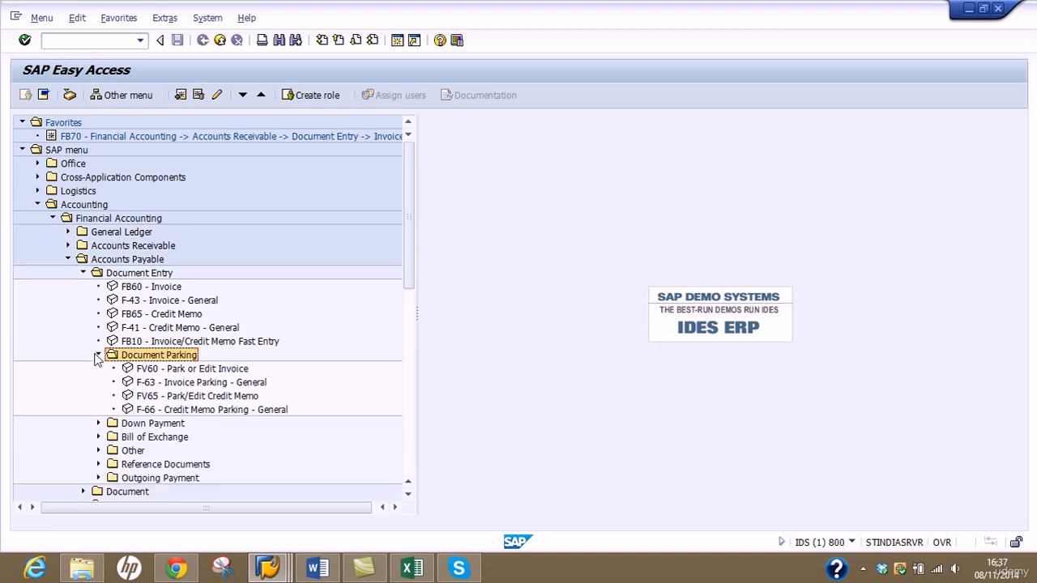
{"action": "left_click", "coordinate": [163, 373]}
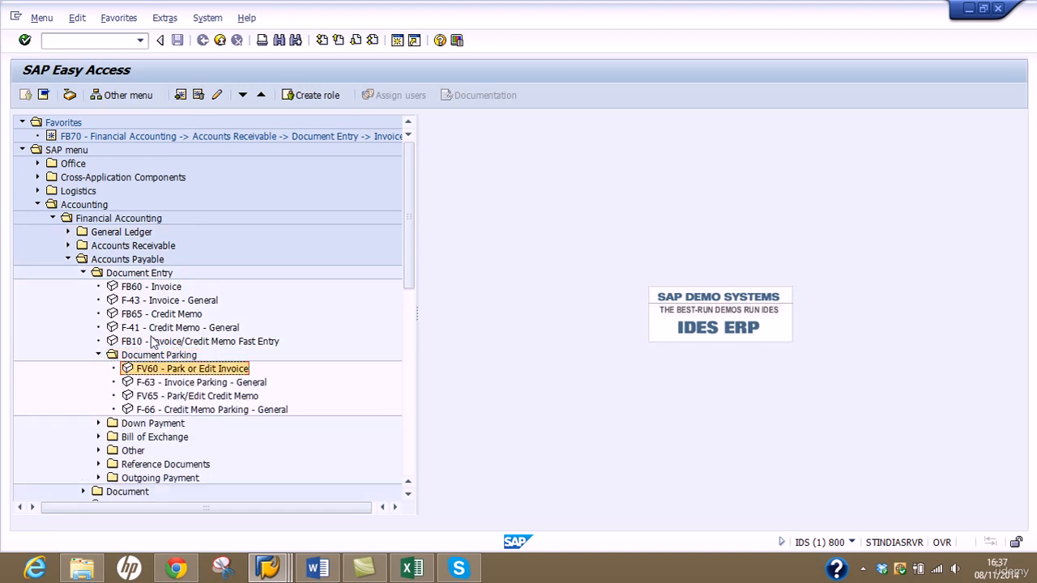
{"action": "left_click", "coordinate": [142, 290]}
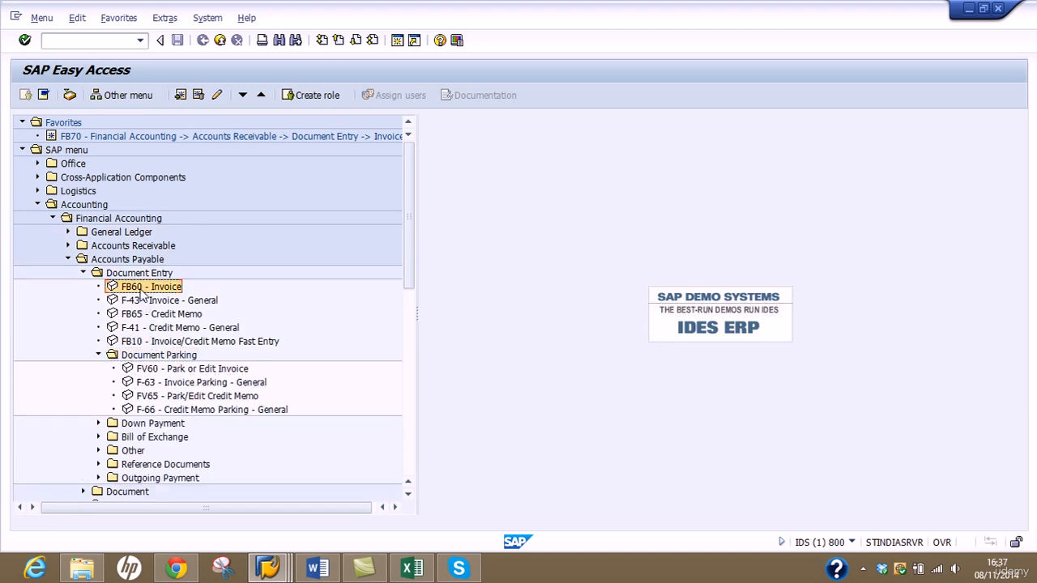
Review the Document Parking entries FV60, F-63, FV65 and F-66 for invoices and credit memos
{"action": "left_click", "coordinate": [162, 371]}
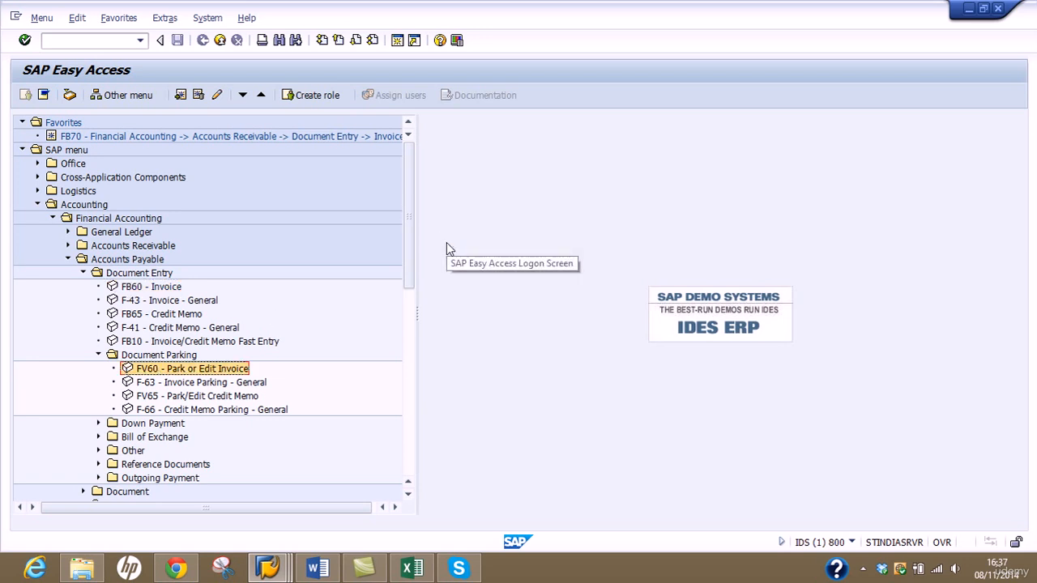
{"action": "left_click", "coordinate": [184, 384]}
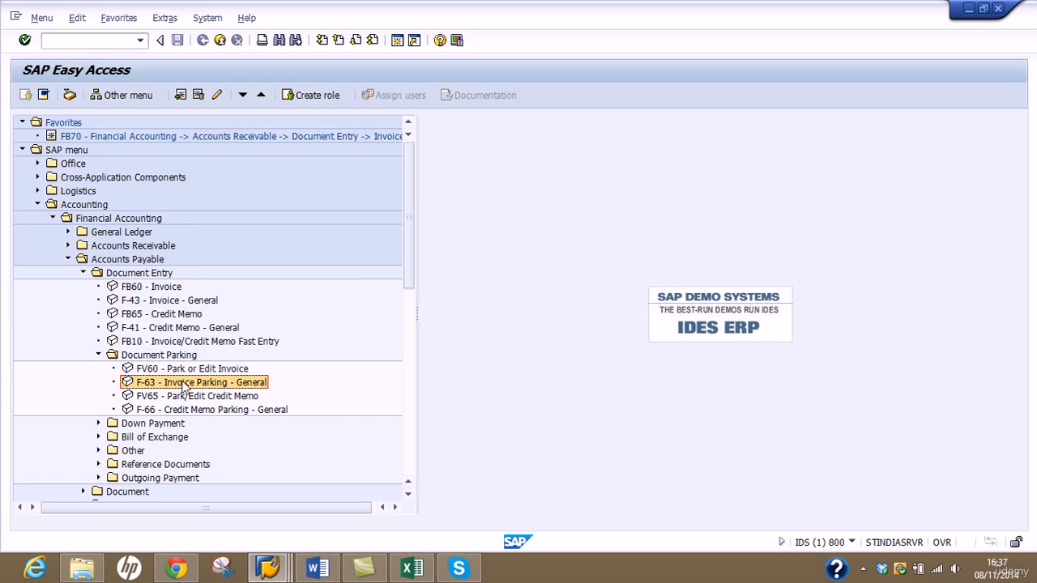
{"action": "left_click", "coordinate": [194, 395]}
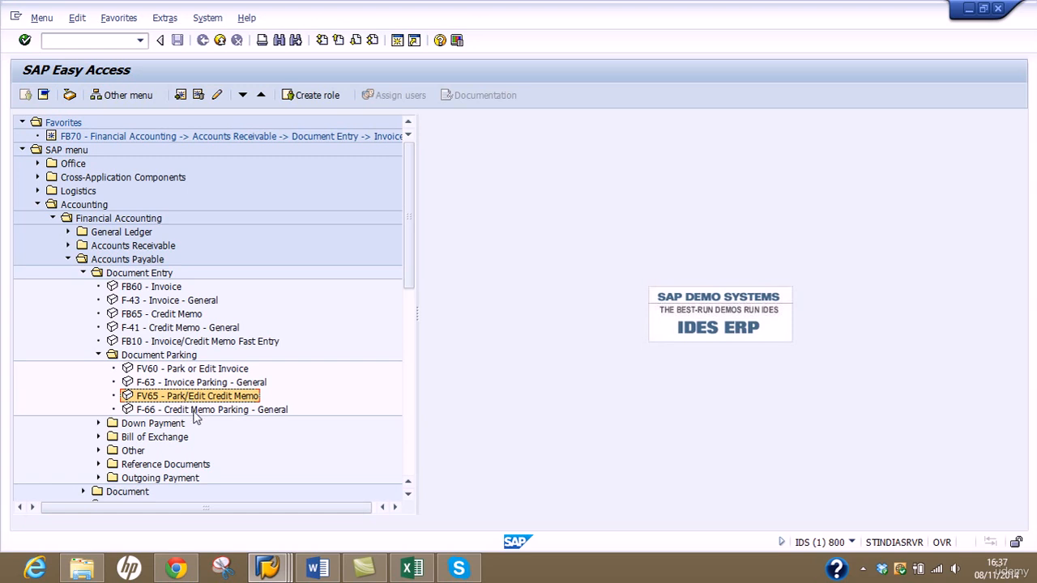
{"action": "left_click", "coordinate": [194, 410]}
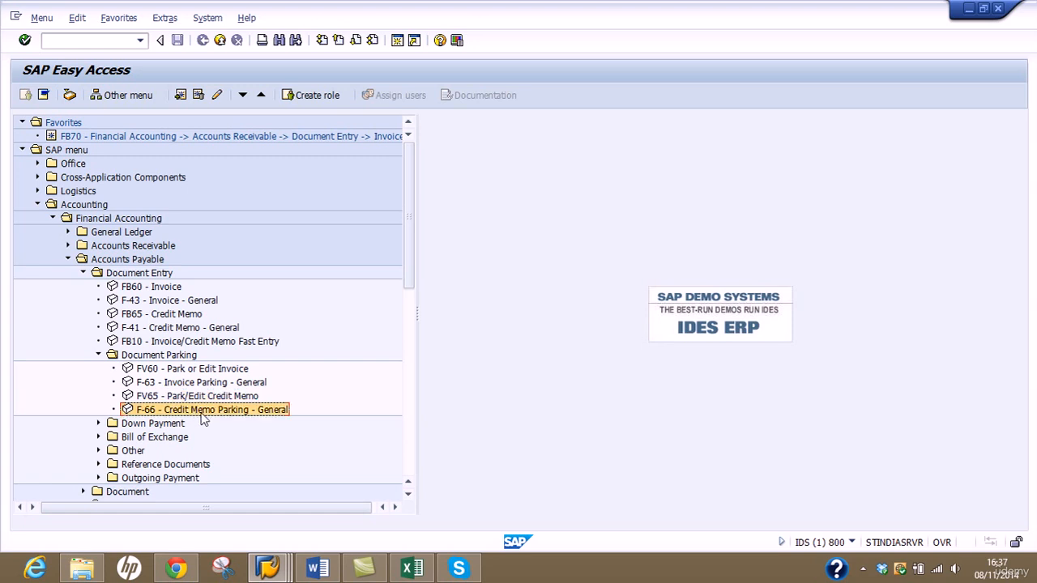
{"action": "left_click", "coordinate": [165, 372]}
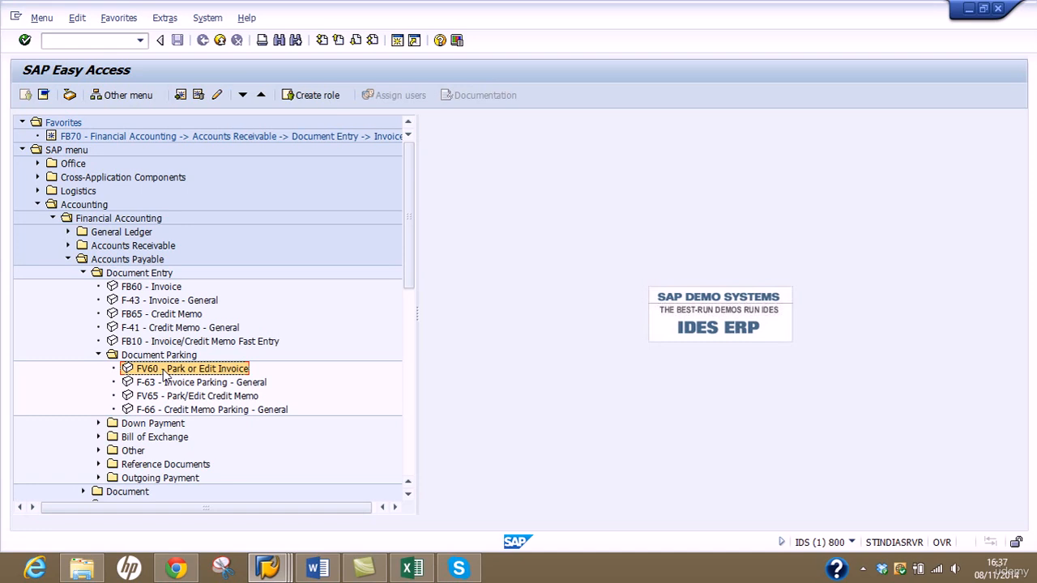
Start FV60 Park or Edit Invoice, open the parked vendor invoice from the Parked documents folder and hide the tree
{"action": "double_click", "coordinate": [164, 369]}
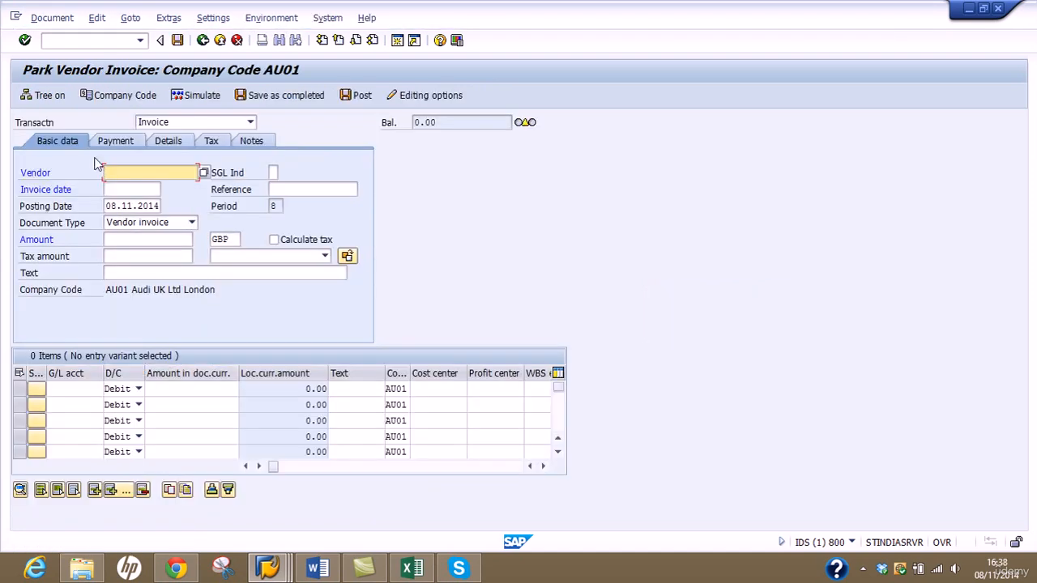
{"action": "left_click", "coordinate": [54, 100]}
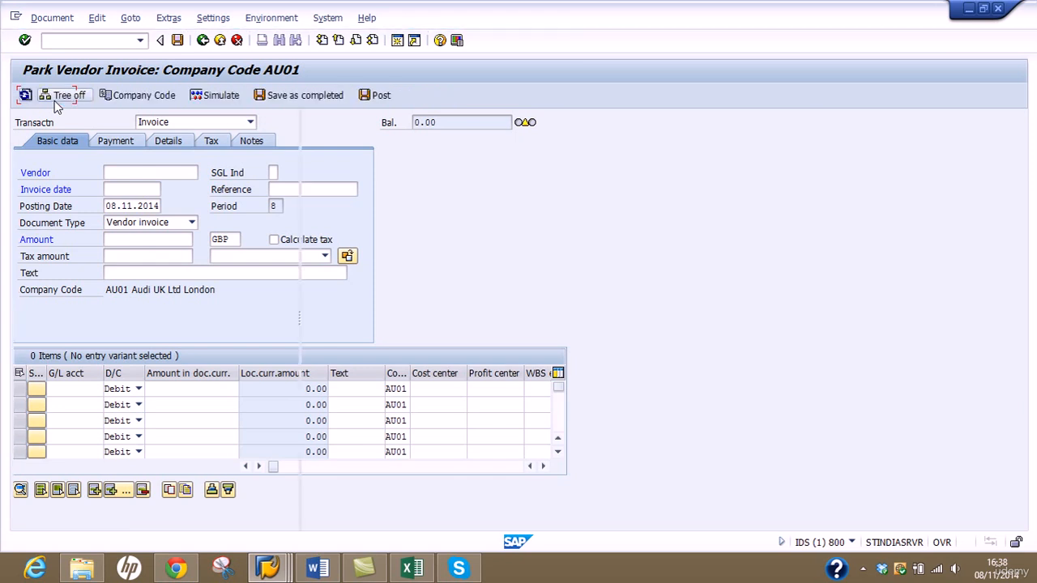
{"action": "left_click", "coordinate": [81, 181]}
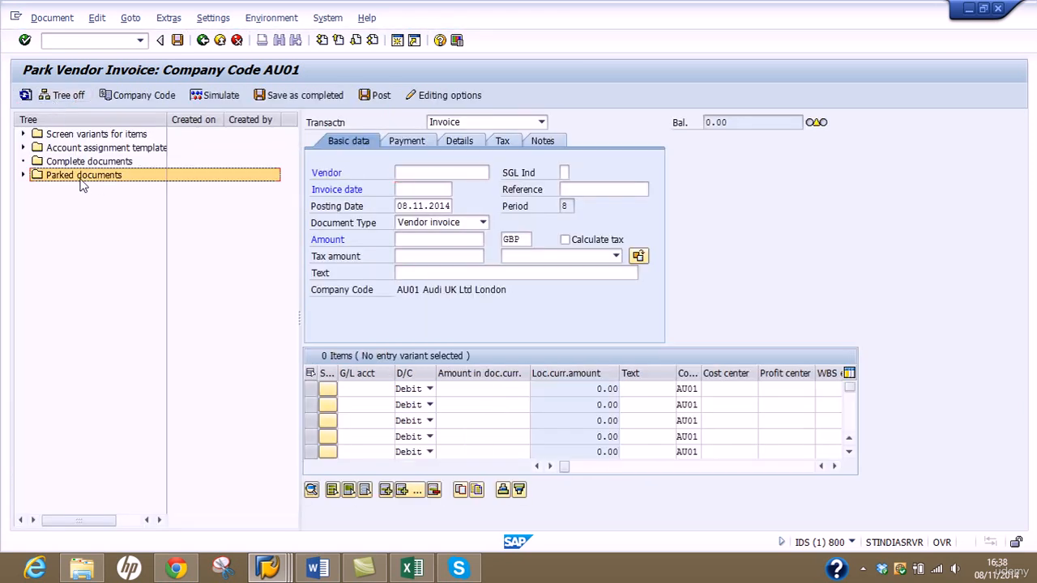
{"action": "left_click", "coordinate": [24, 175]}
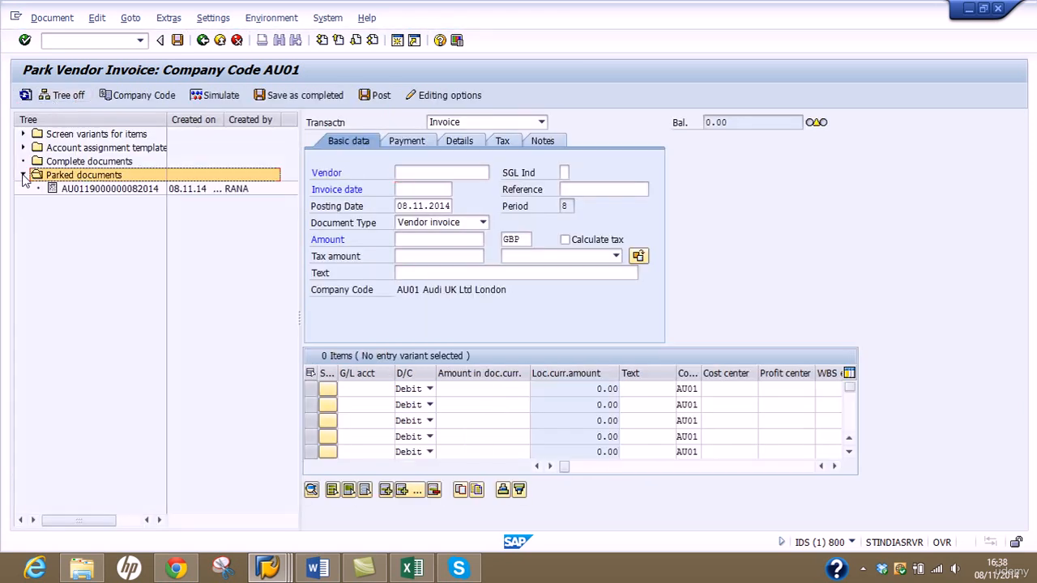
{"action": "left_click", "coordinate": [87, 190]}
{"action": "double_click", "coordinate": [89, 191]}
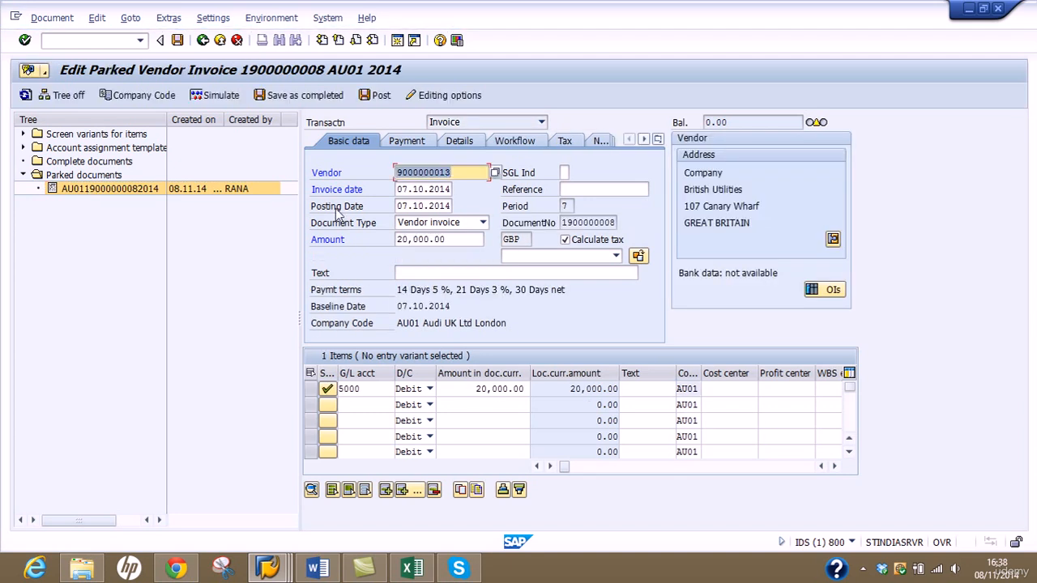
{"action": "left_click", "coordinate": [75, 97]}
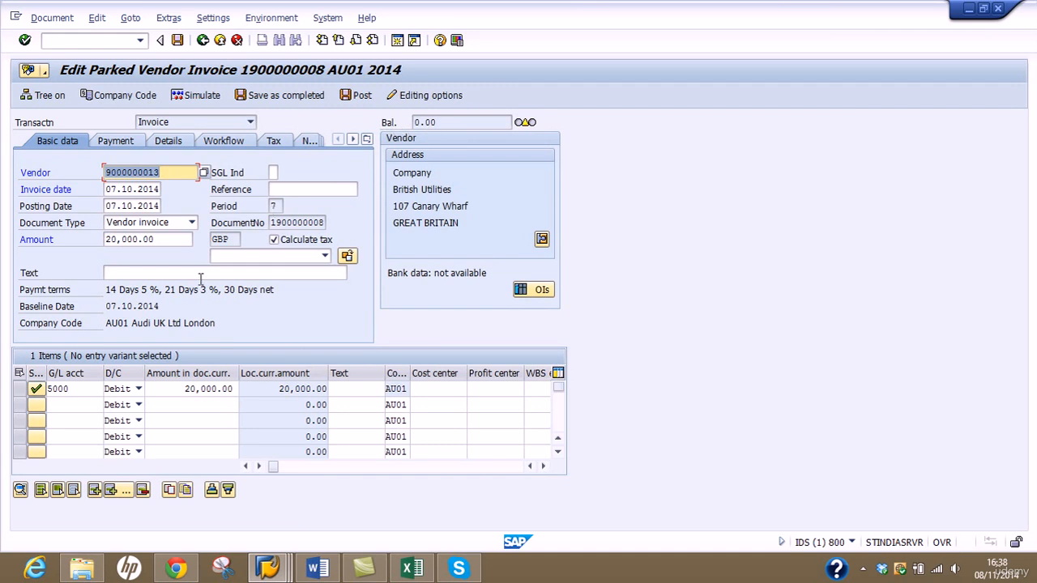
Enter the header text Engine in the parked vendor invoice and try to save it as completed
{"action": "left_click", "coordinate": [242, 273]}
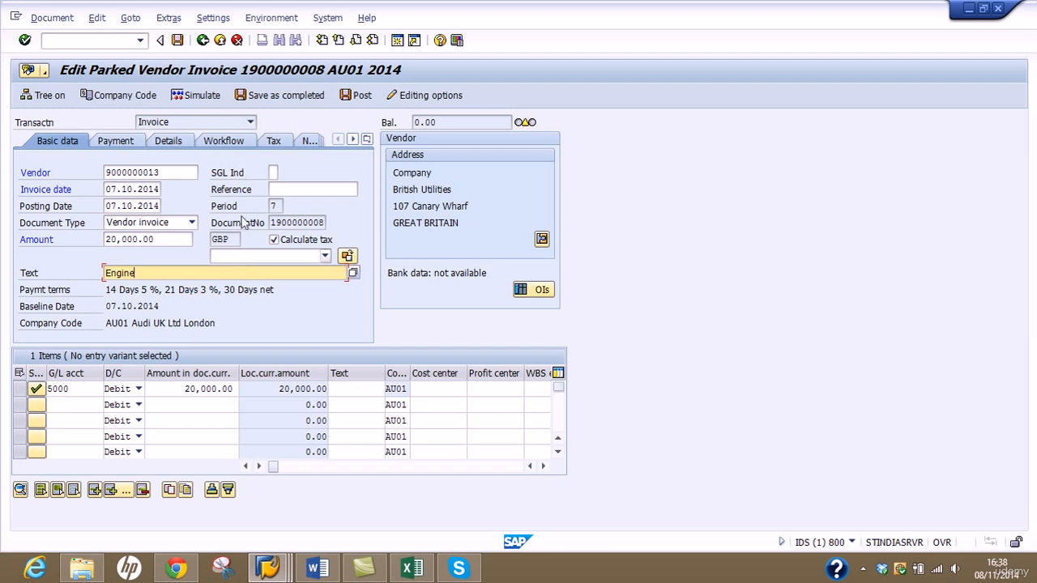
{"action": "left_click", "coordinate": [285, 96]}
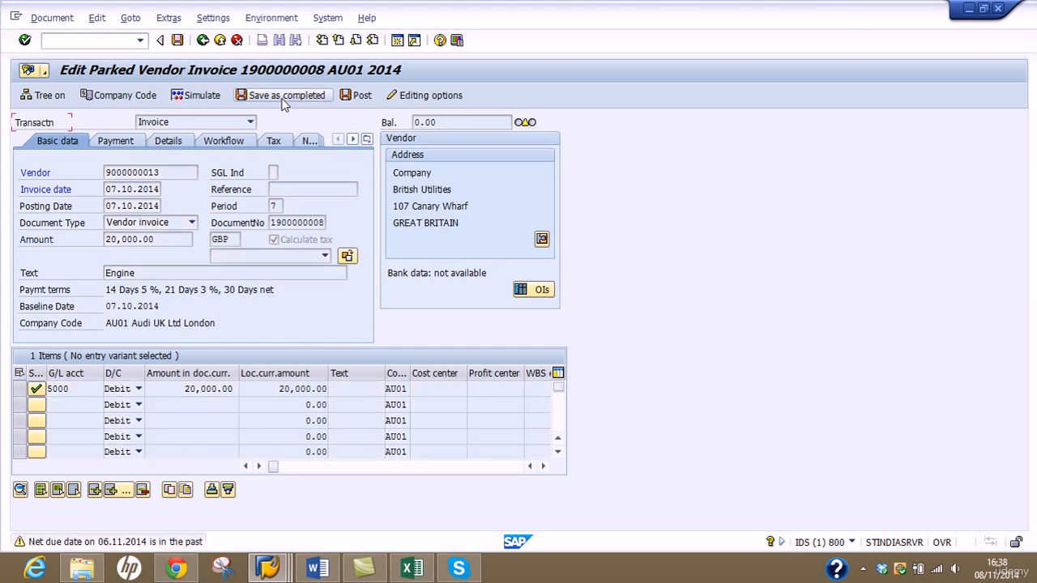
{"action": "left_click", "coordinate": [285, 96]}
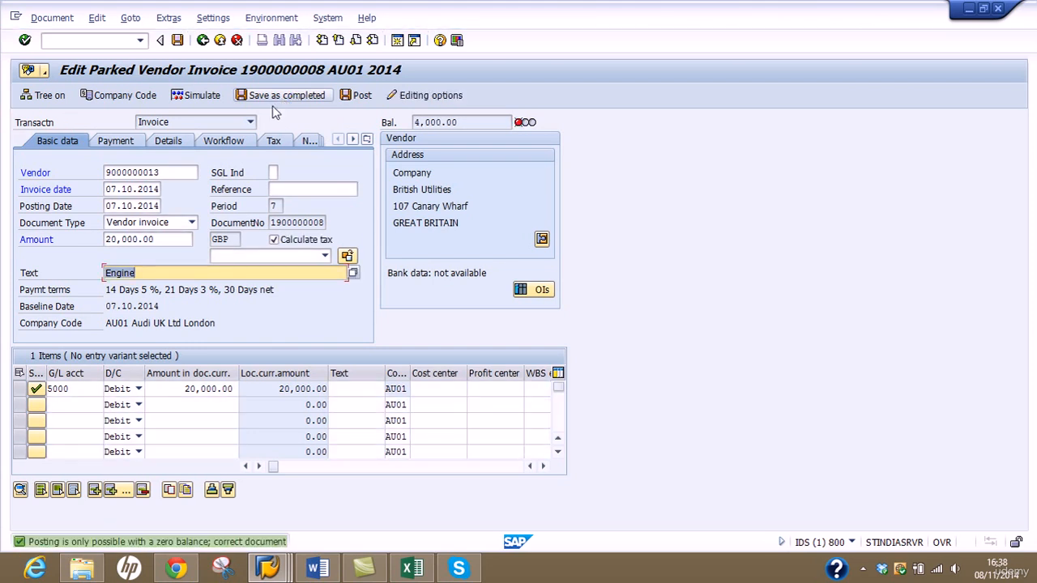
Set the invoice amount to 24,000 GBP and save the parked document as completed
{"action": "left_click", "coordinate": [166, 239]}
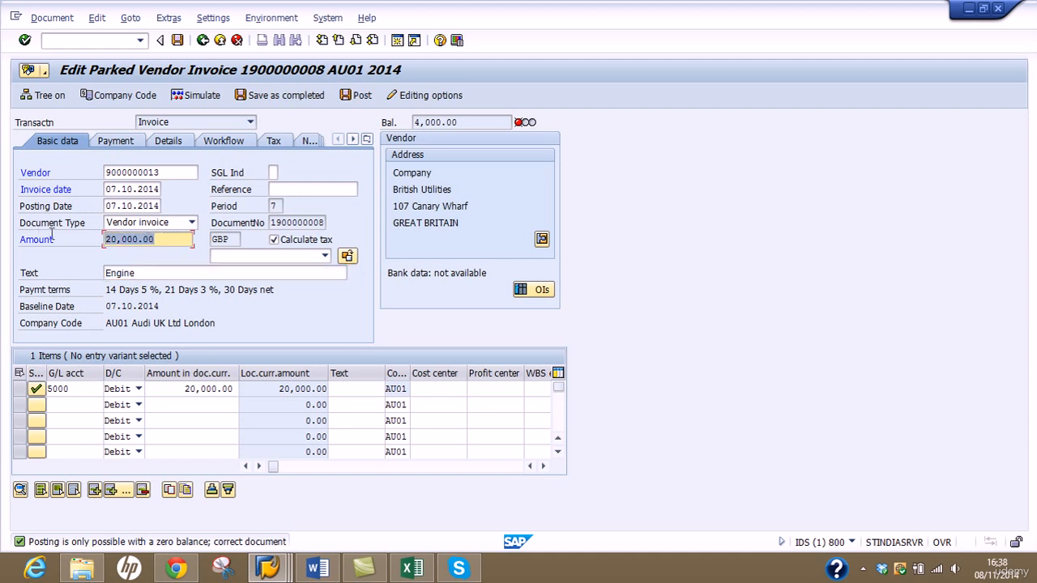
{"action": "key", "text": "BackSpace"}
{"action": "type", "text": "24000"}
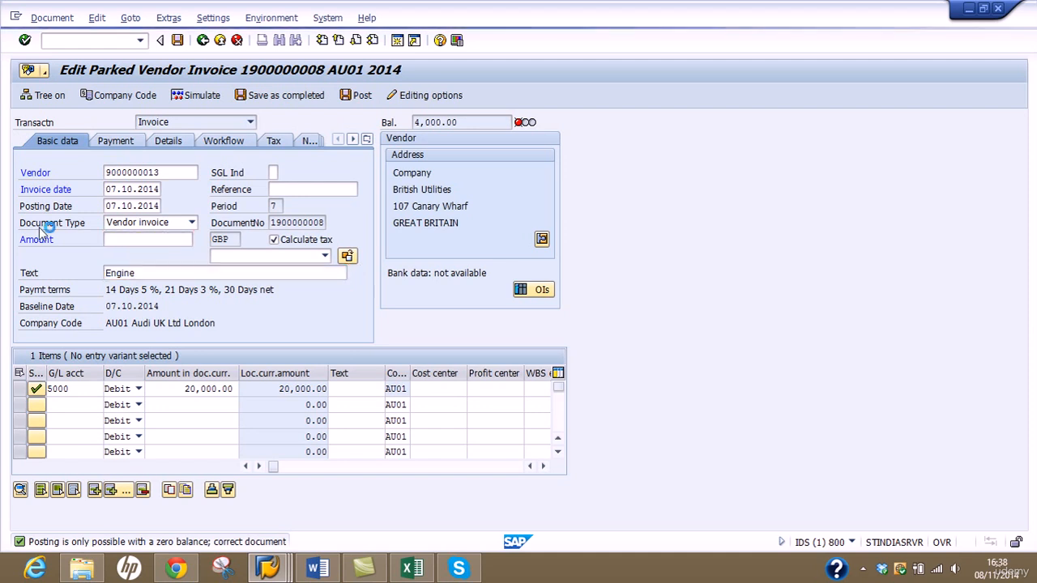
{"action": "key", "text": "Return"}
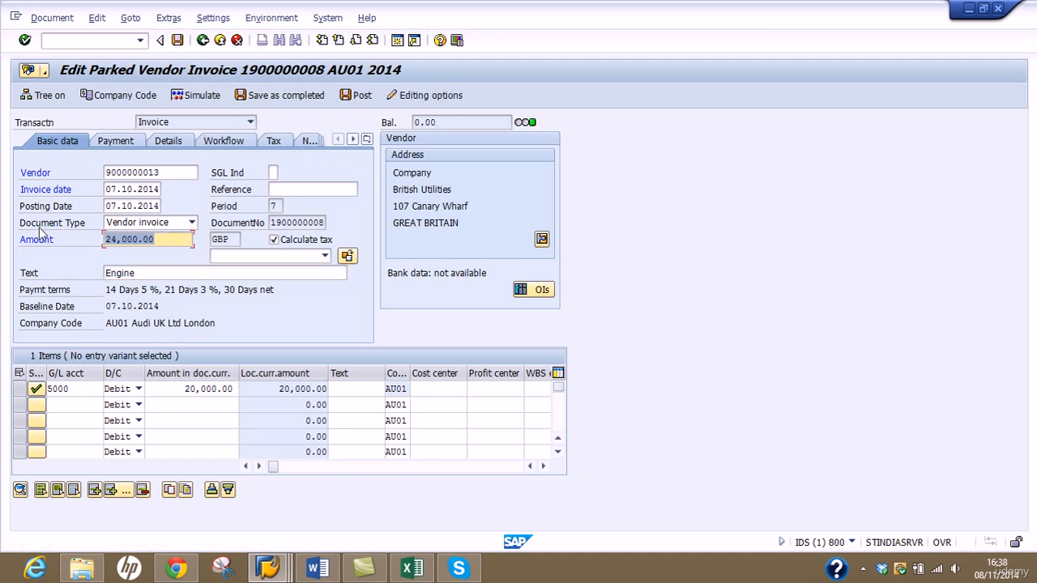
{"action": "left_click", "coordinate": [264, 95]}
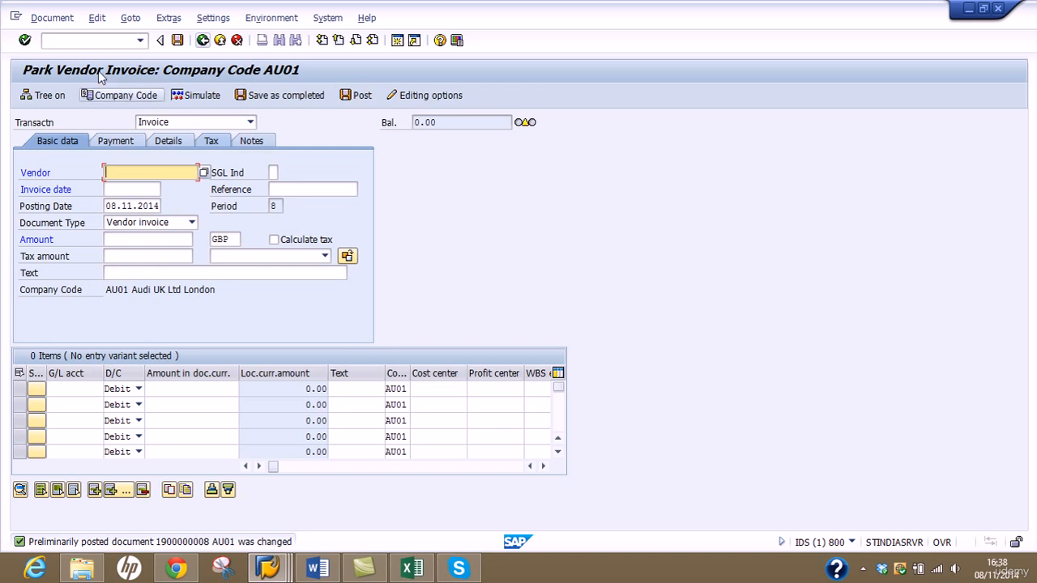
Show the tree, reopen the invoice from the Complete documents folder, hide the tree and check the document number
{"action": "left_click", "coordinate": [63, 96]}
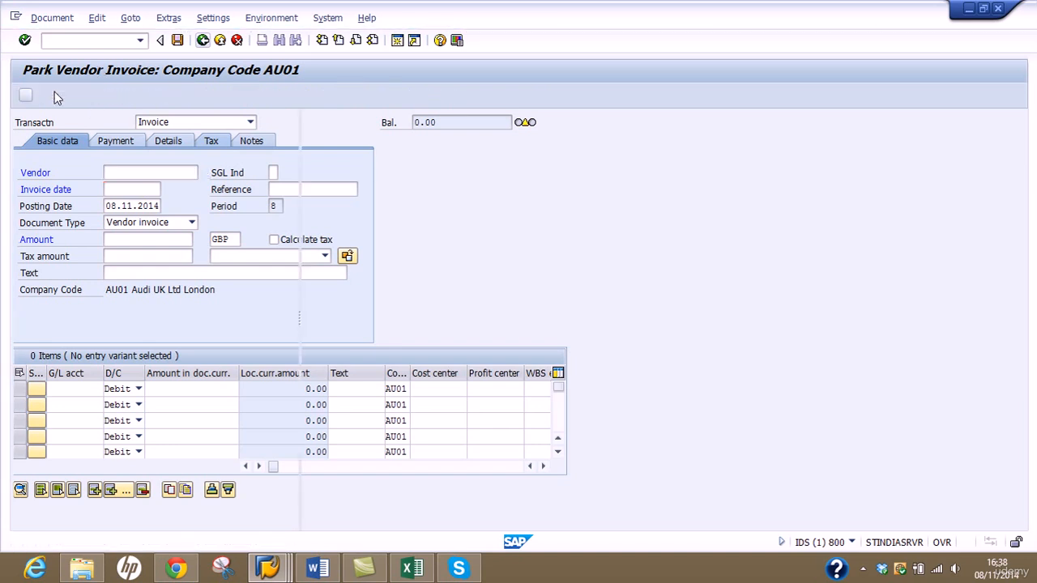
{"action": "left_click", "coordinate": [52, 176]}
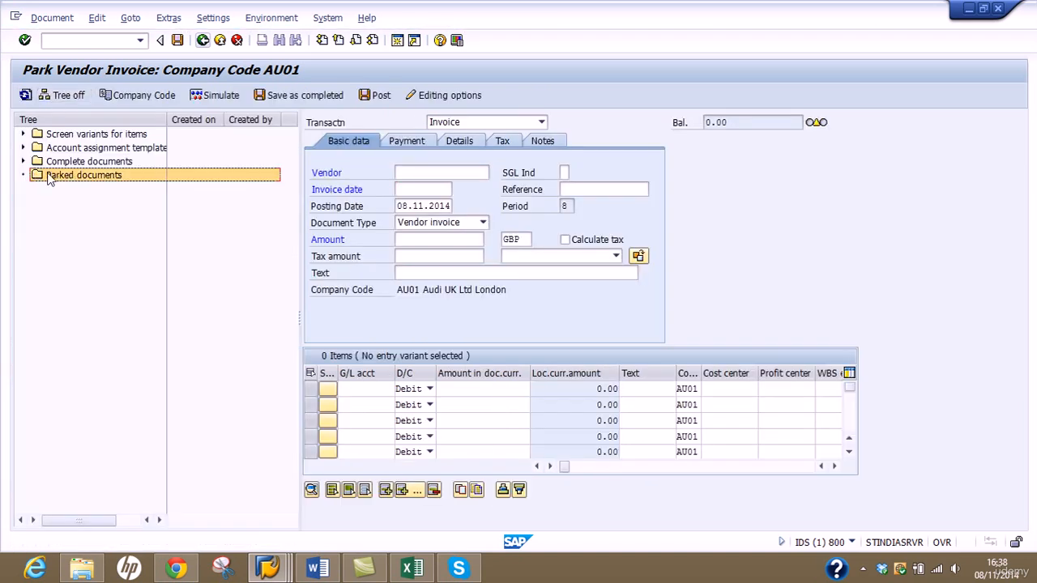
{"action": "left_click", "coordinate": [65, 162]}
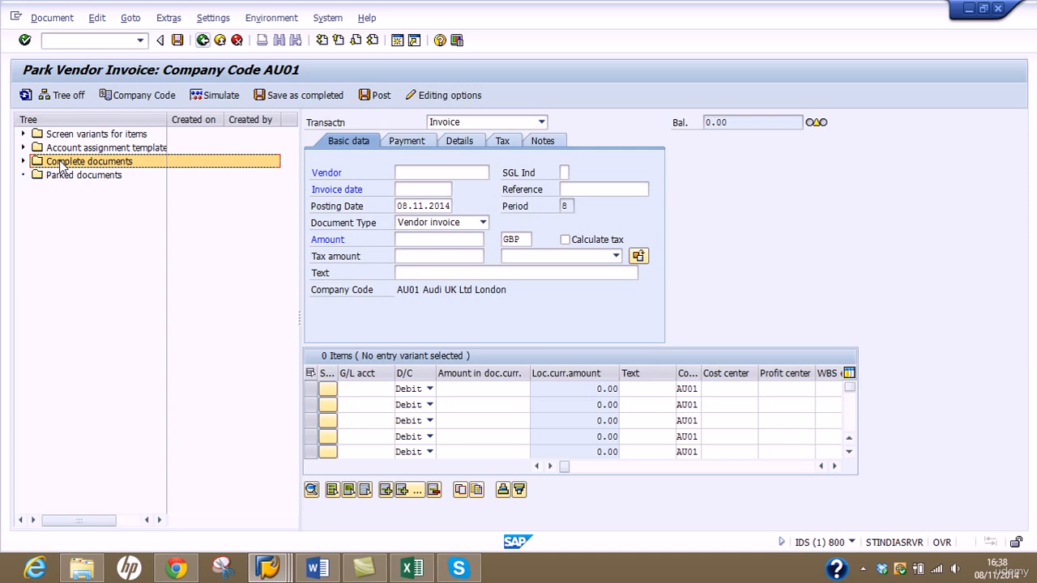
{"action": "left_click", "coordinate": [23, 162]}
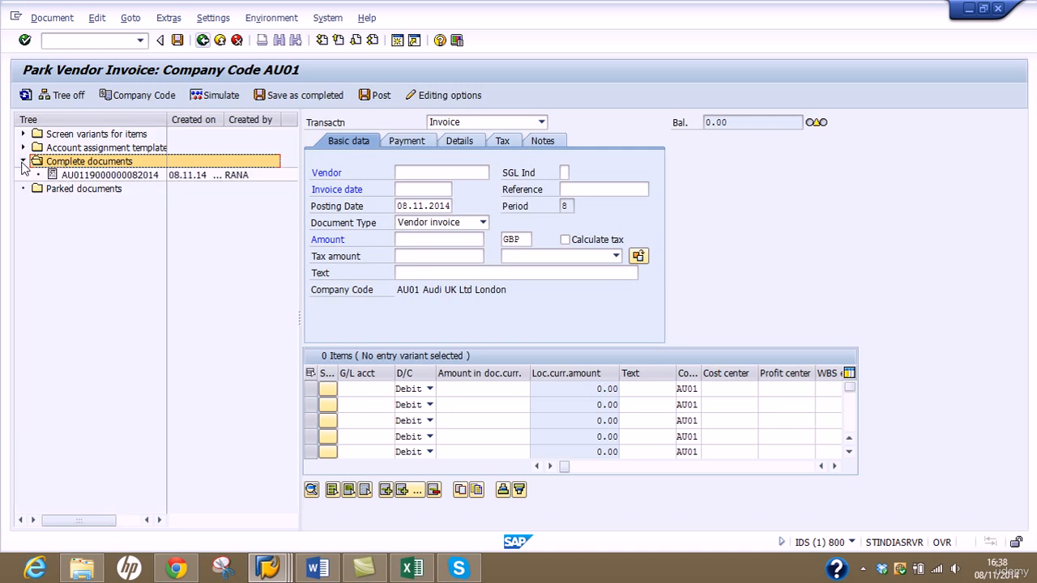
{"action": "double_click", "coordinate": [94, 176]}
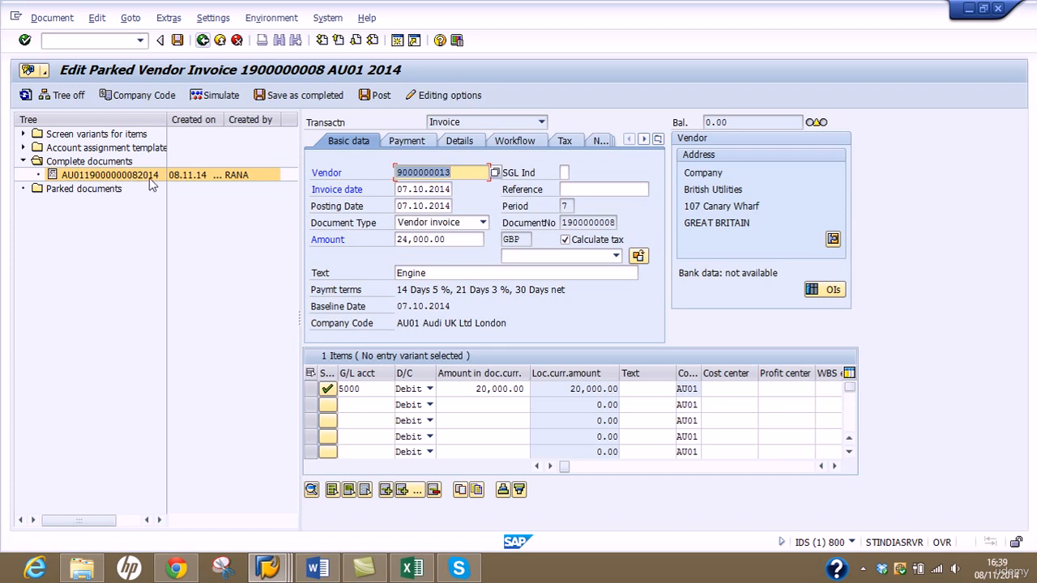
{"action": "left_click", "coordinate": [68, 97]}
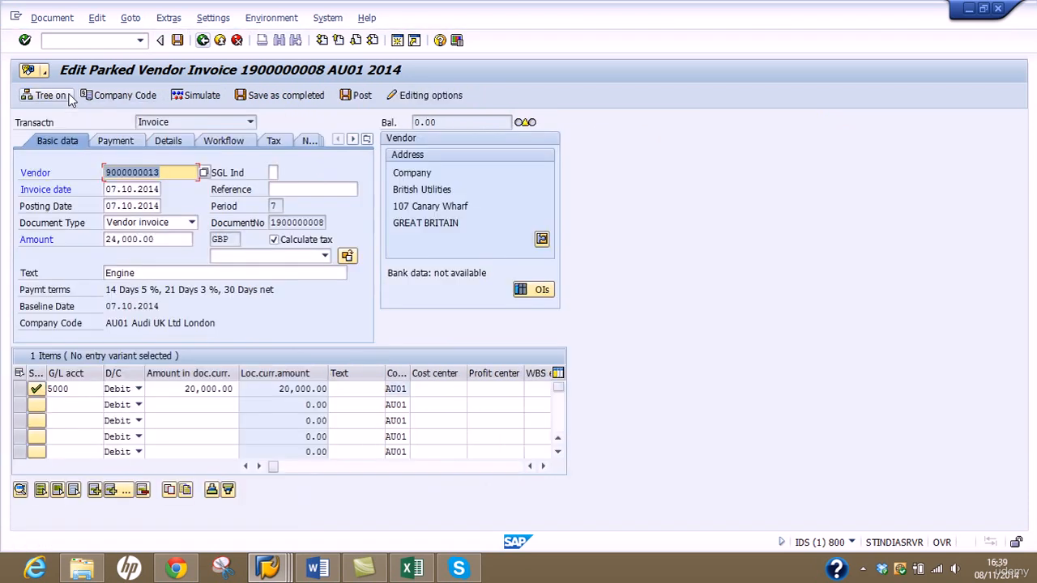
{"action": "left_click_drag", "start_coordinate": [274, 230], "coordinate": [334, 228]}
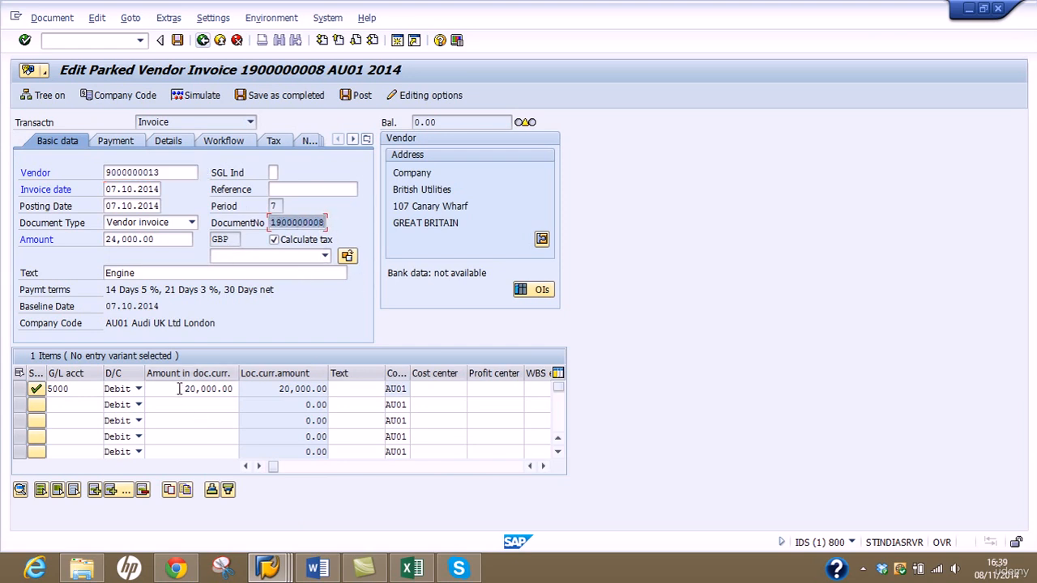
Set the document currency amount of the G/L account 5000 line item to 25,000
{"action": "left_click_drag", "start_coordinate": [180, 389], "coordinate": [278, 390]}
{"action": "type", "text": "25000"}
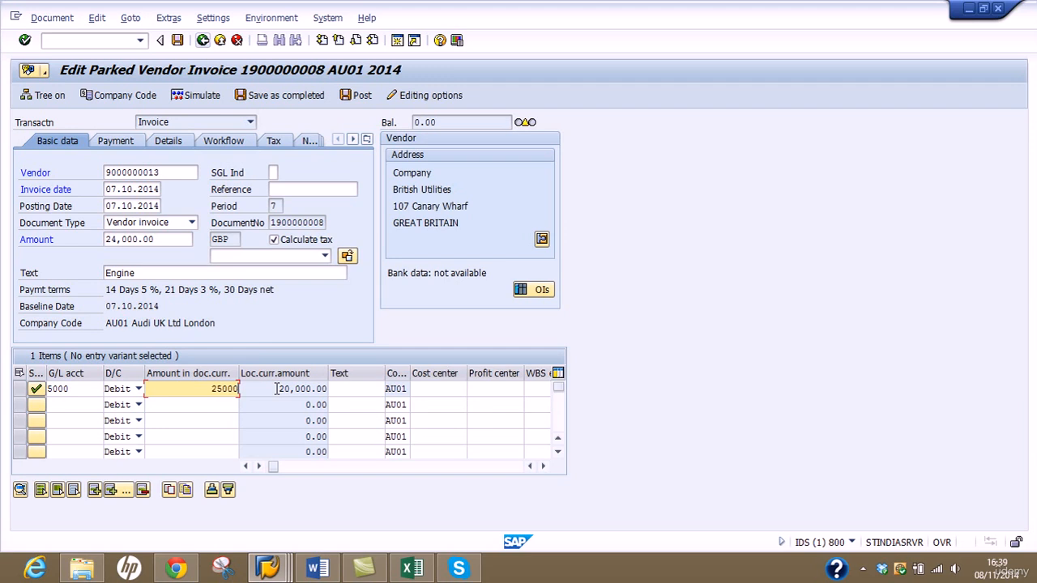
{"action": "key", "text": "Return"}
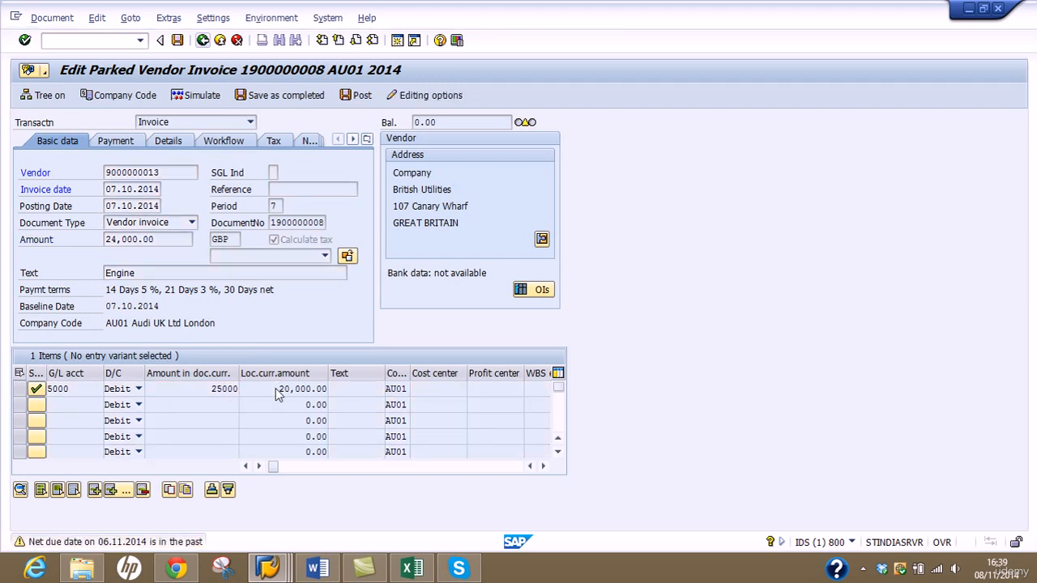
{"action": "key", "text": "Return"}
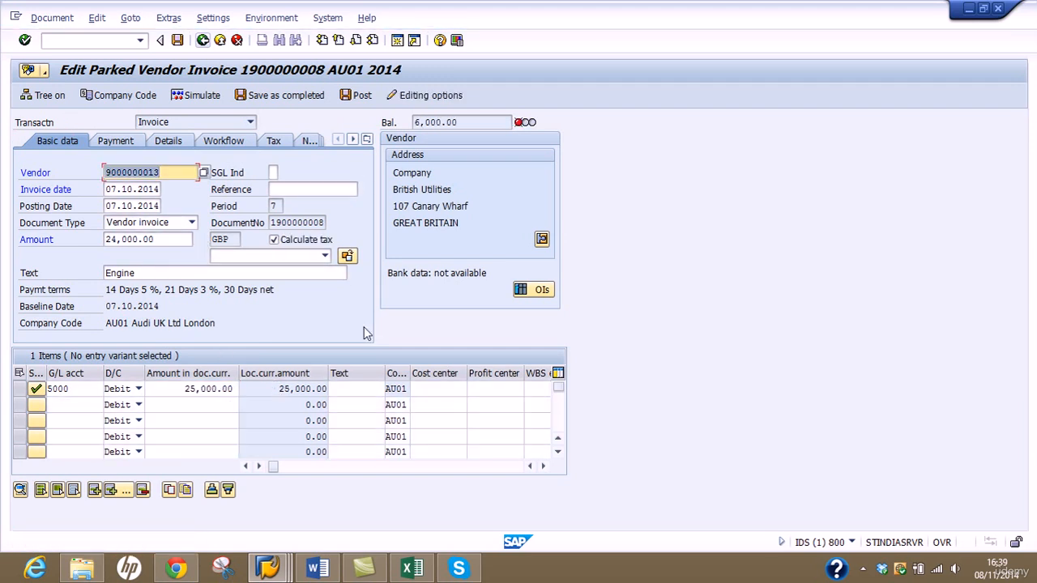
Set the invoice header amount to 30,000 GBP and post the parked document
{"action": "left_click_drag", "start_coordinate": [176, 239], "coordinate": [29, 238]}
{"action": "type", "text": "30000"}
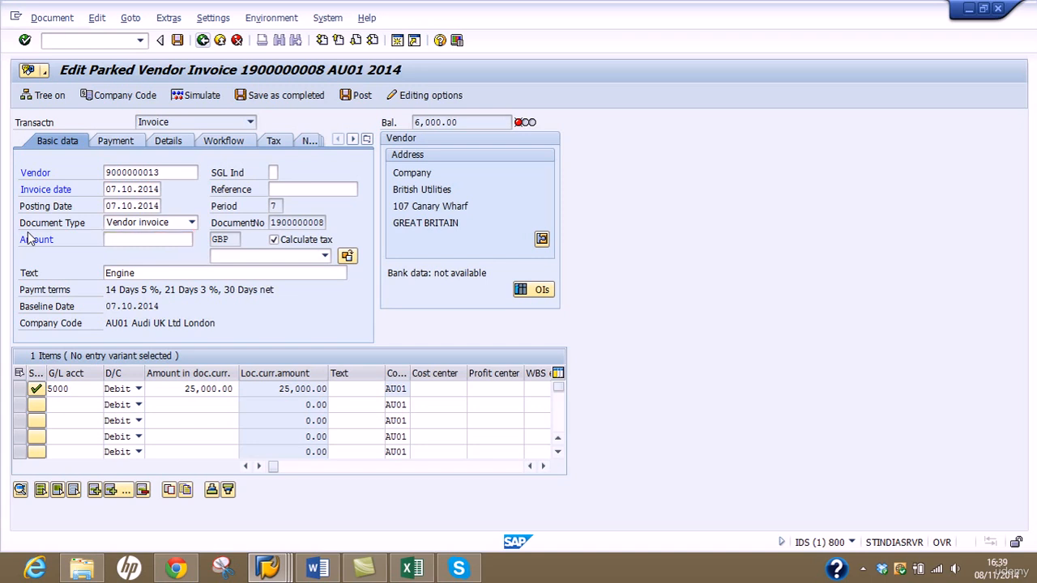
{"action": "key", "text": "Return"}
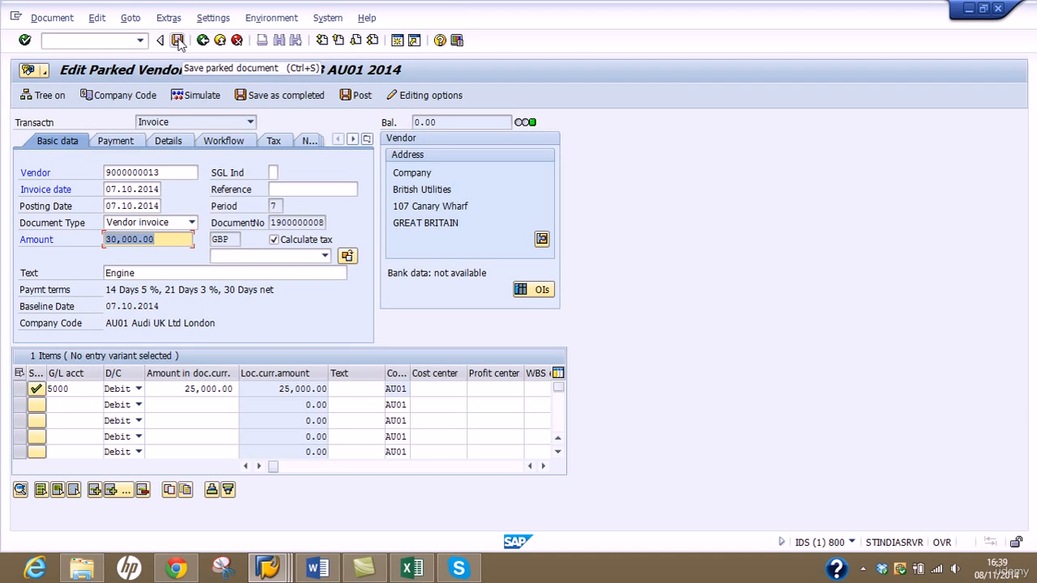
{"action": "left_click", "coordinate": [356, 97]}
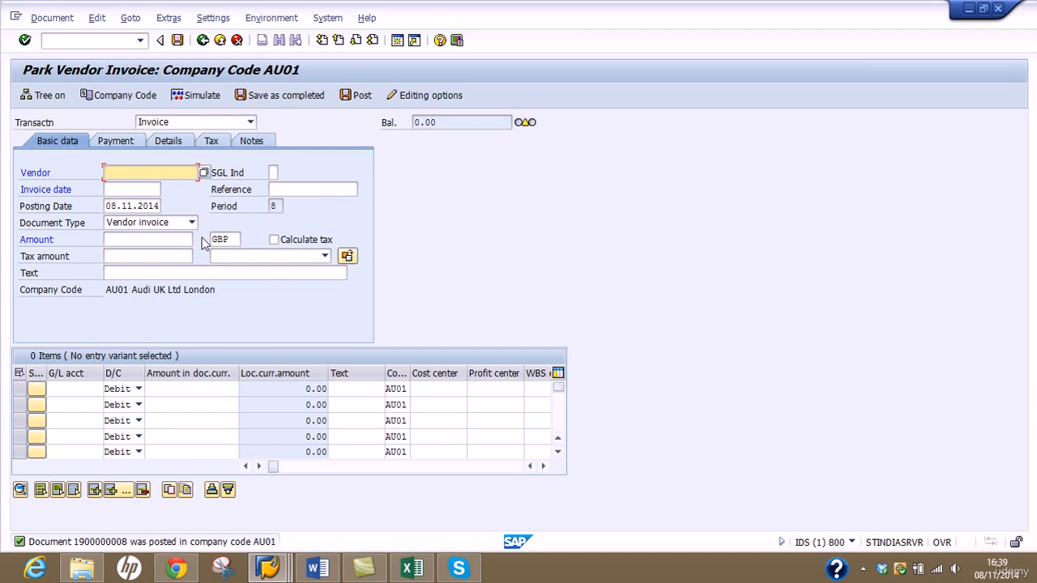
Start a new parked invoice for vendor British Utilities with invoice and posting dates 11.10.2014 and automatic tax calculation
{"action": "type", "text": "9"}
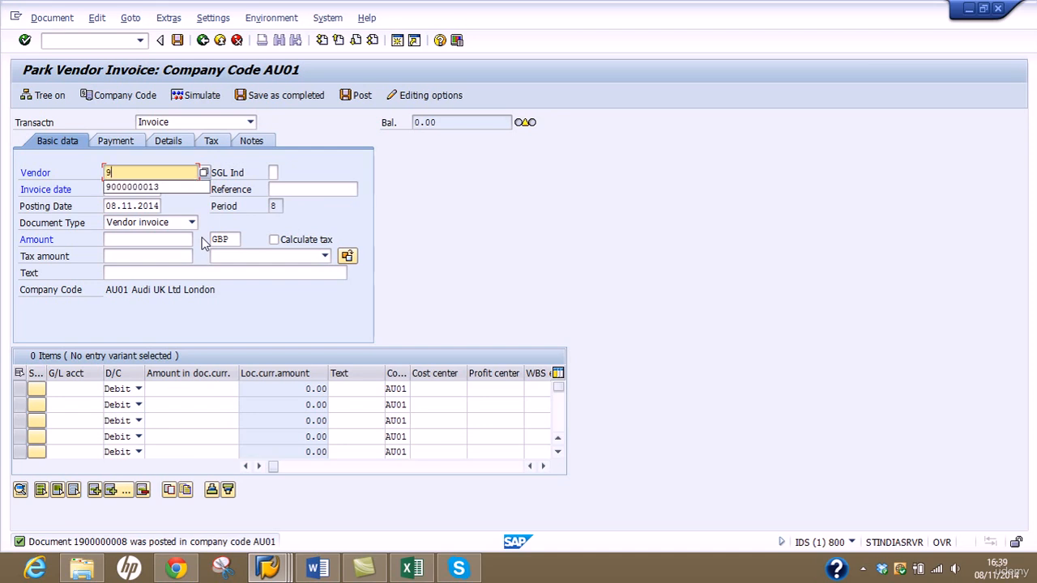
{"action": "left_click", "coordinate": [178, 190]}
{"action": "left_click", "coordinate": [151, 189]}
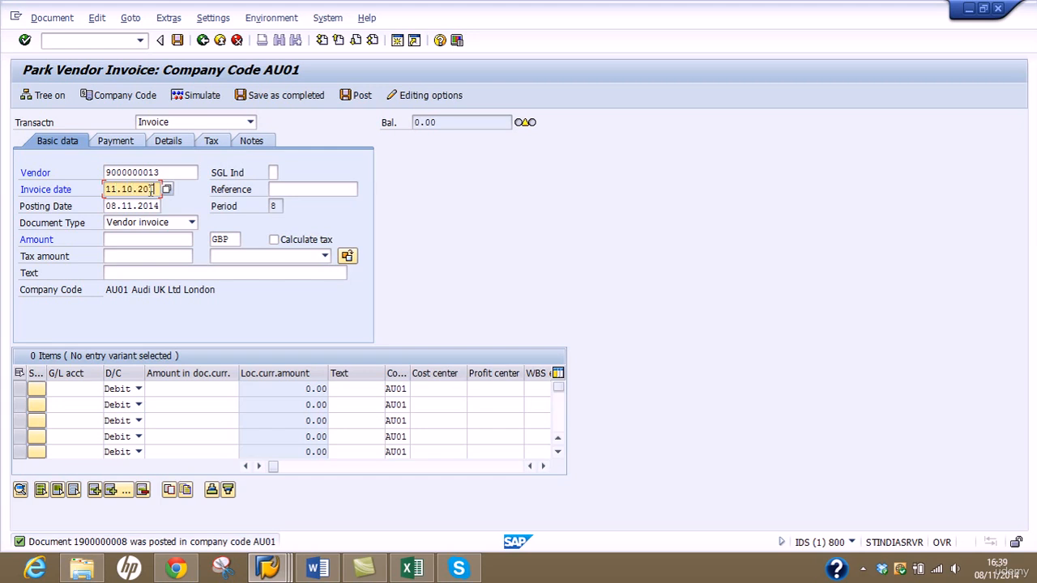
{"action": "double_click", "coordinate": [110, 206]}
{"action": "type", "text": "1"}
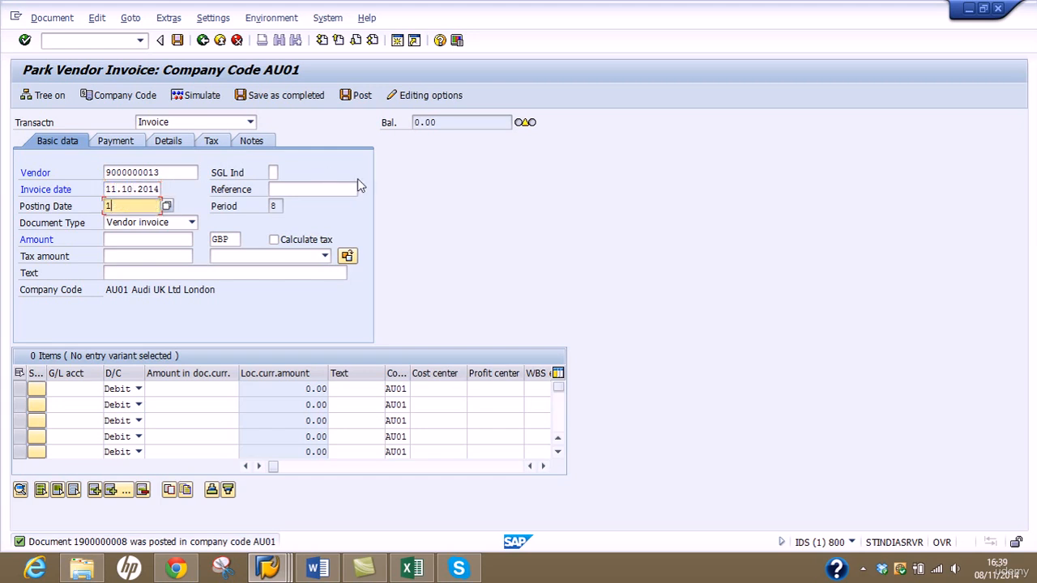
{"action": "type", "text": "1.10.2014"}
{"action": "left_click", "coordinate": [273, 239]}
{"action": "key", "text": "Return"}
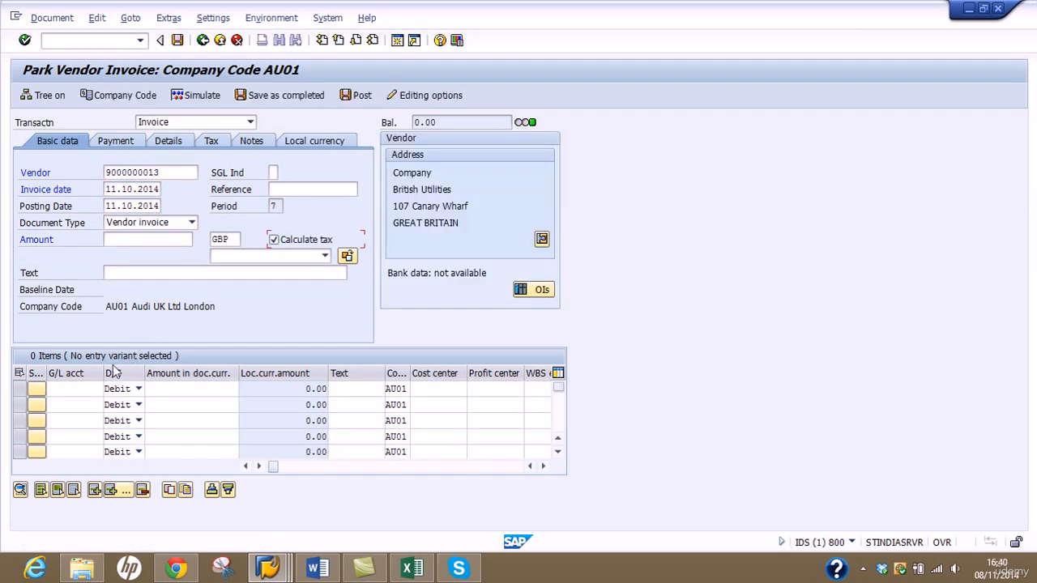
Add a debit line item for G/L account 5000 with a document currency amount of 10,000
{"action": "left_click", "coordinate": [94, 389]}
{"action": "type", "text": "000"}
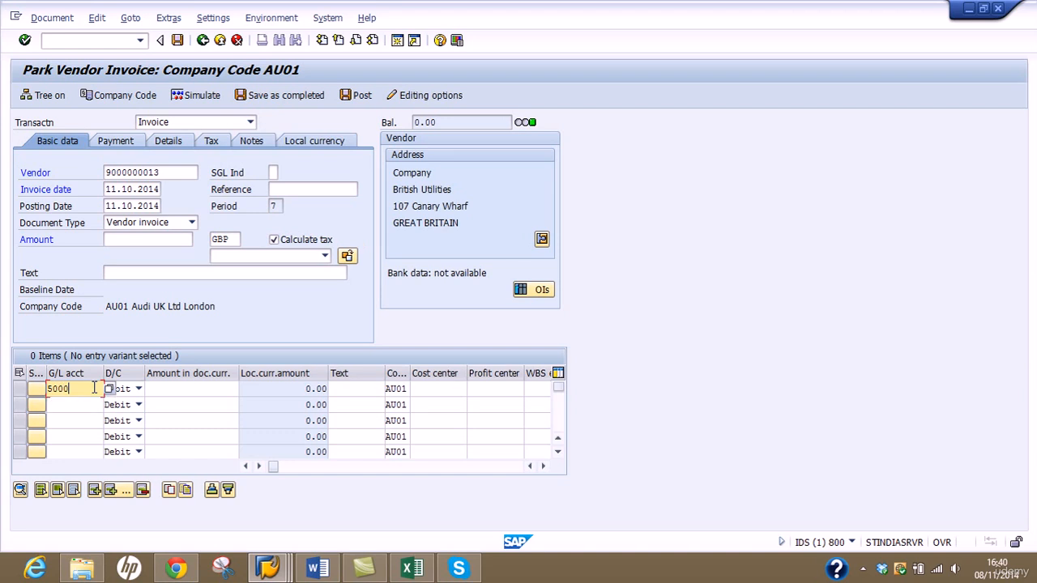
{"action": "left_click", "coordinate": [162, 389]}
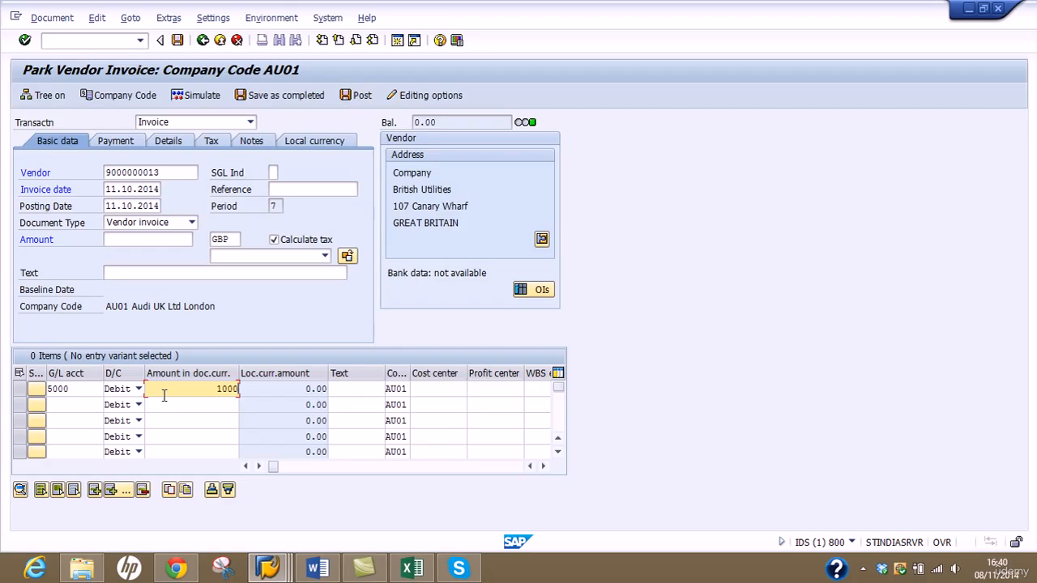
{"action": "key", "text": "Return"}
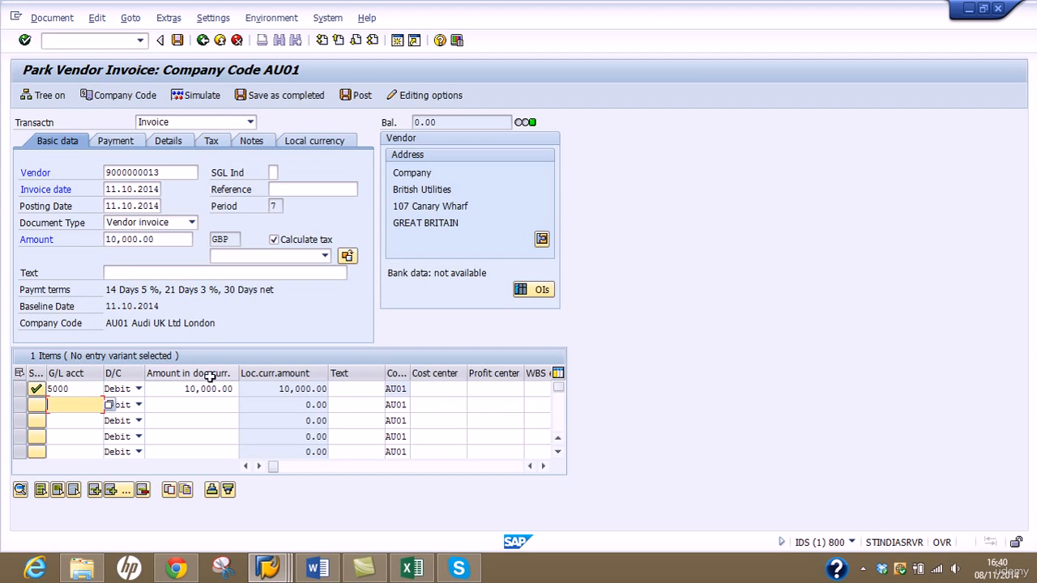
Assign tax code V9 to the G/L account 5000 line item and return to the invoice
{"action": "double_click", "coordinate": [184, 390]}
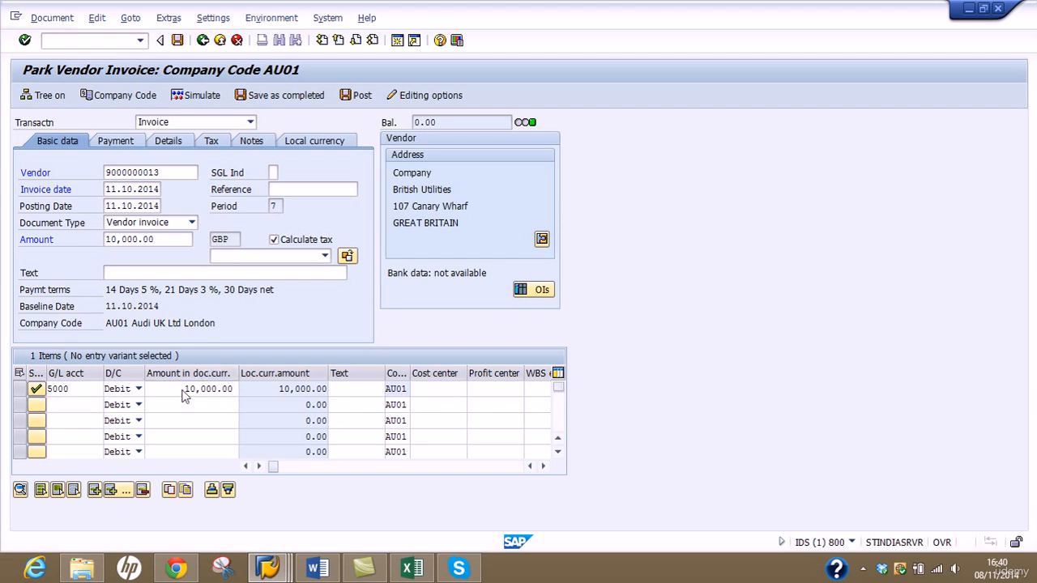
{"action": "left_click", "coordinate": [111, 205]}
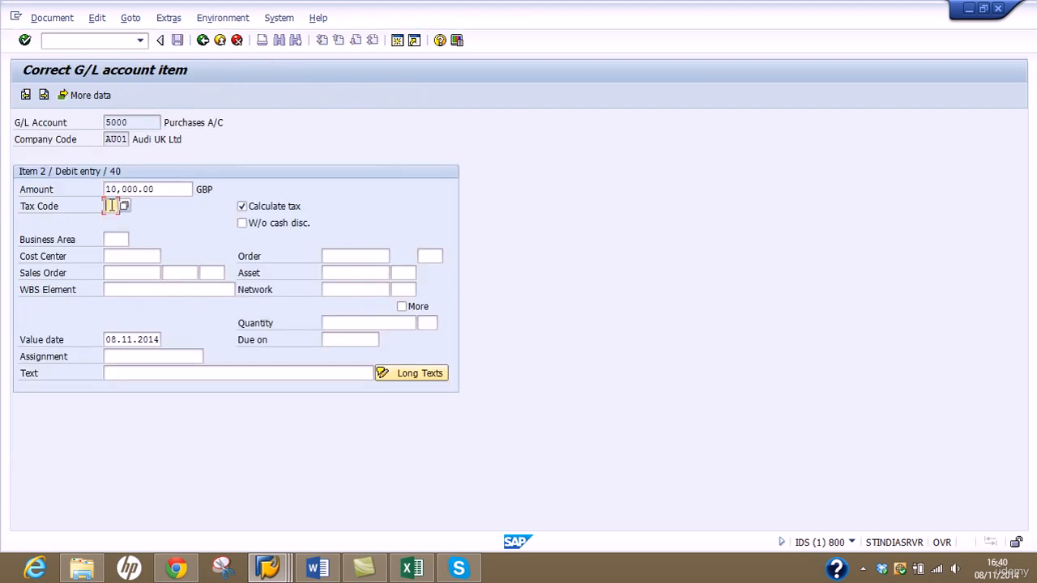
{"action": "type", "text": "V9"}
{"action": "key", "text": "Return"}
{"action": "left_click", "coordinate": [203, 40]}
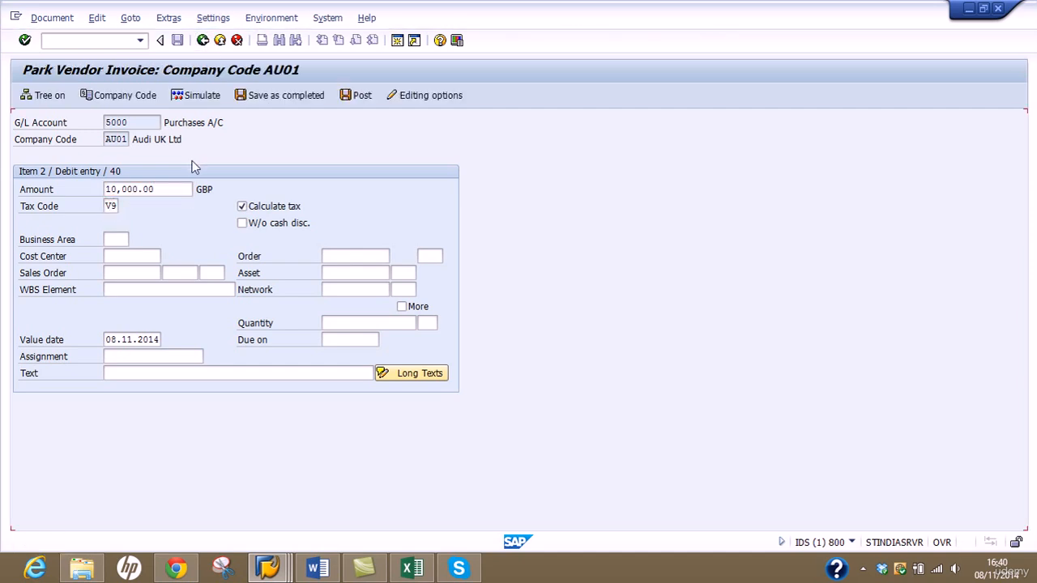
Set the invoice header amount to 12,000 GBP and park the document
{"action": "type", "text": "12000"}
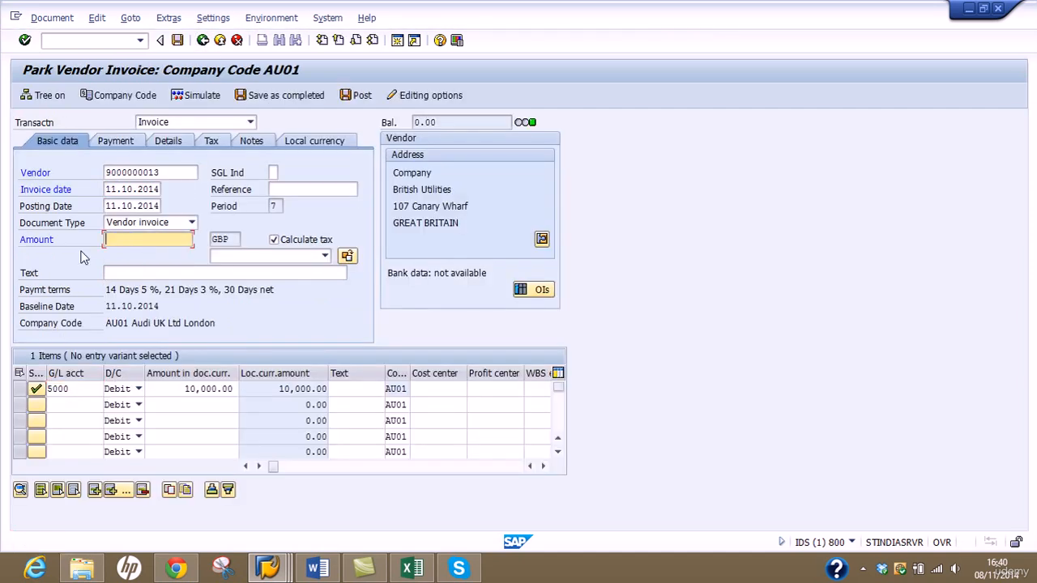
{"action": "key", "text": "Return"}
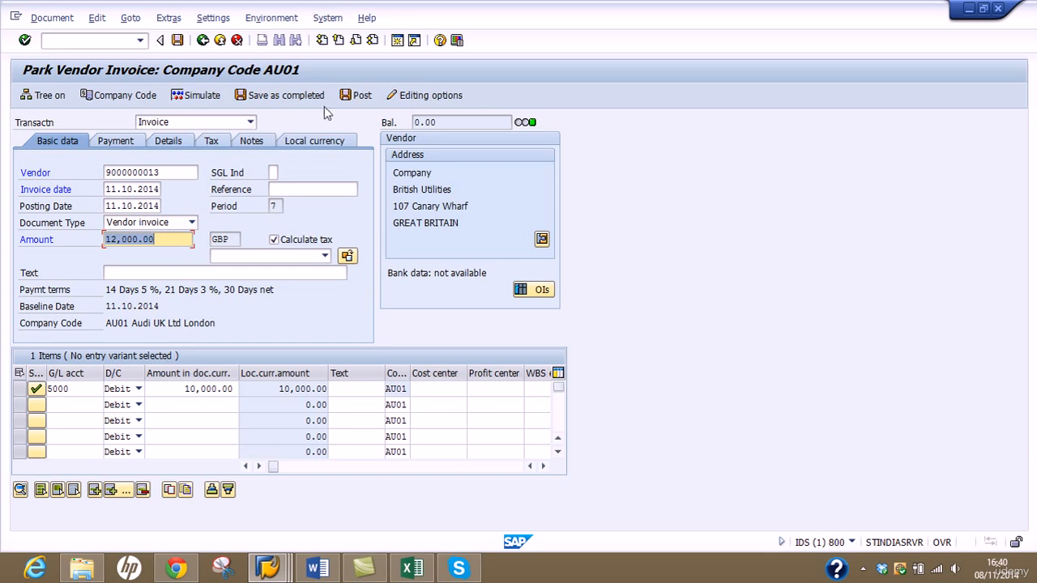
{"action": "left_click", "coordinate": [177, 39]}
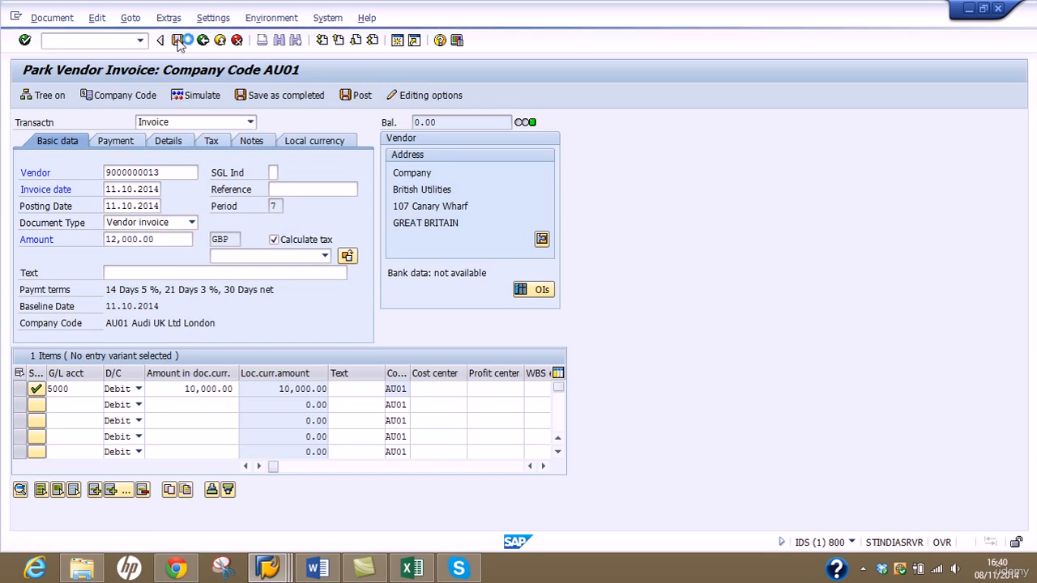
Show the tree, reopen the British Utilities invoice from the Parked documents folder and hide the tree
{"action": "left_click", "coordinate": [57, 94]}
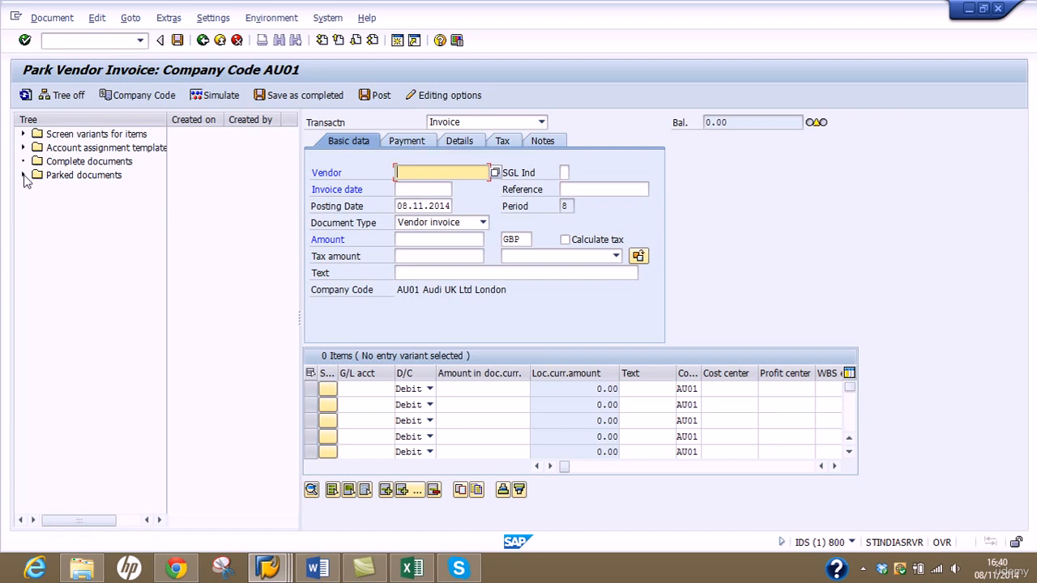
{"action": "left_click", "coordinate": [24, 175]}
{"action": "double_click", "coordinate": [92, 191]}
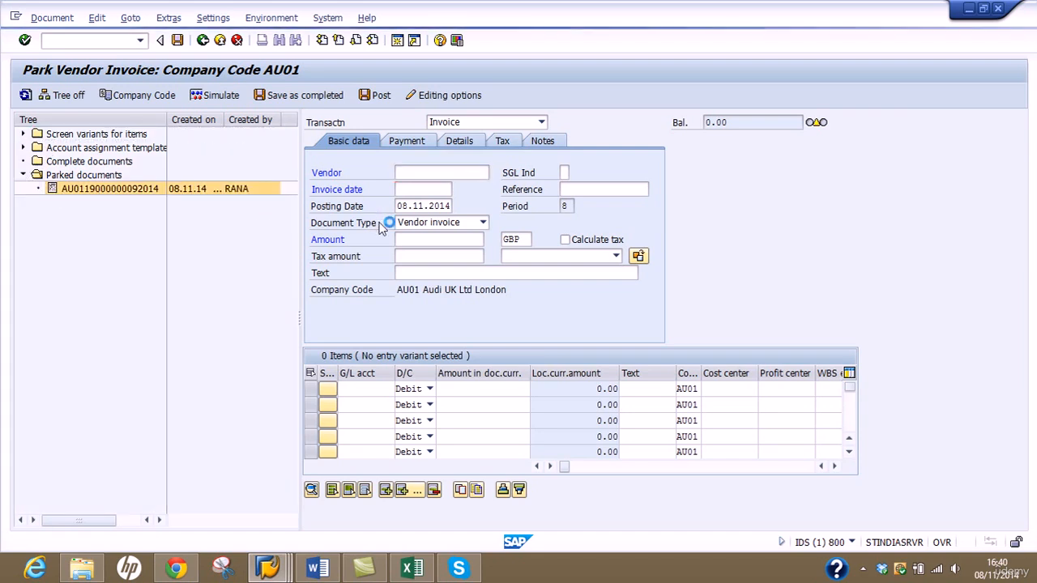
{"action": "left_click", "coordinate": [73, 94]}
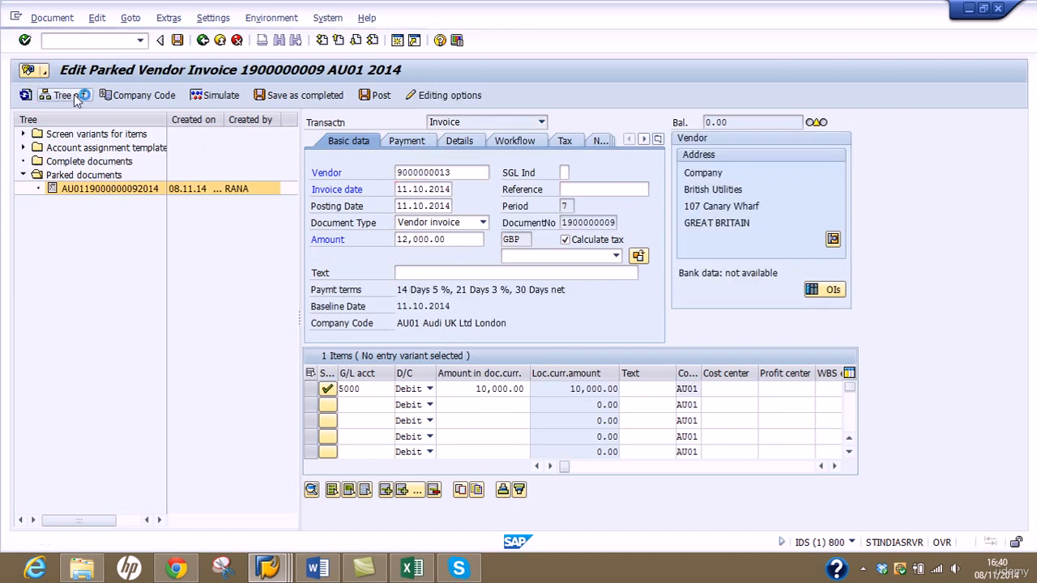
Delete the open parked vendor invoice and confirm the deletion
{"action": "left_click", "coordinate": [63, 23]}
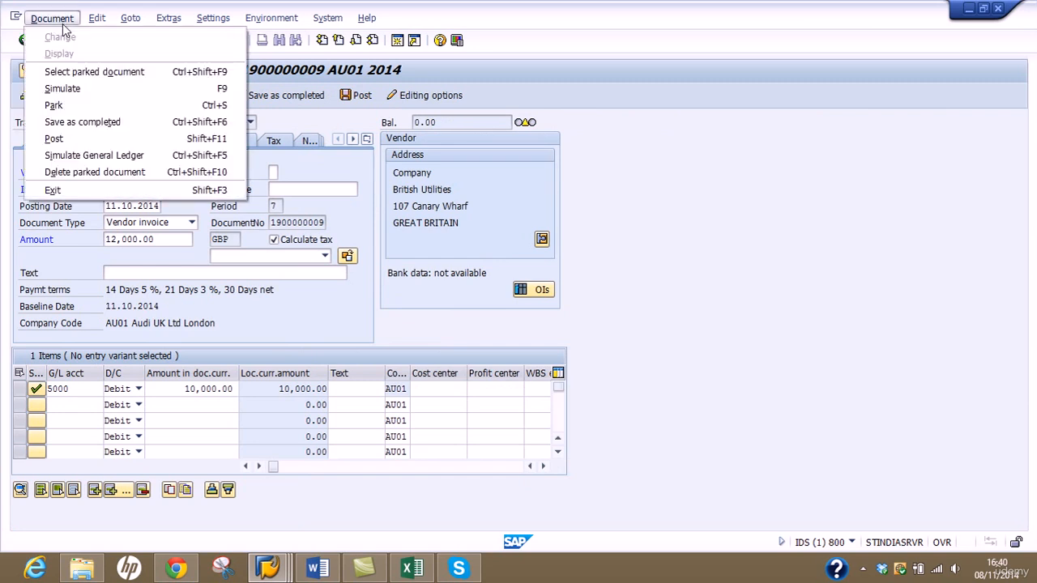
{"action": "left_click", "coordinate": [117, 173]}
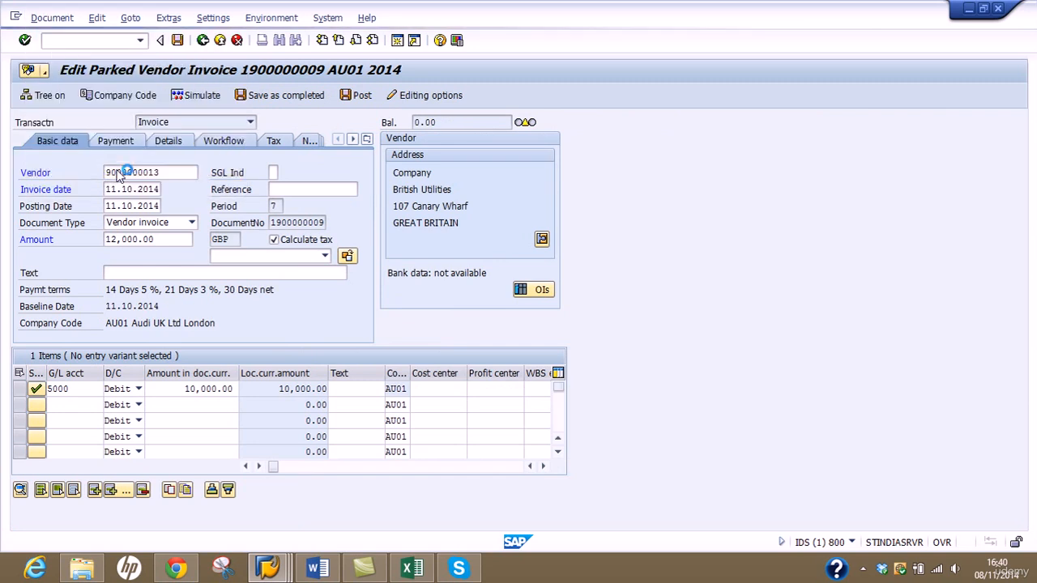
{"action": "left_click", "coordinate": [217, 313]}
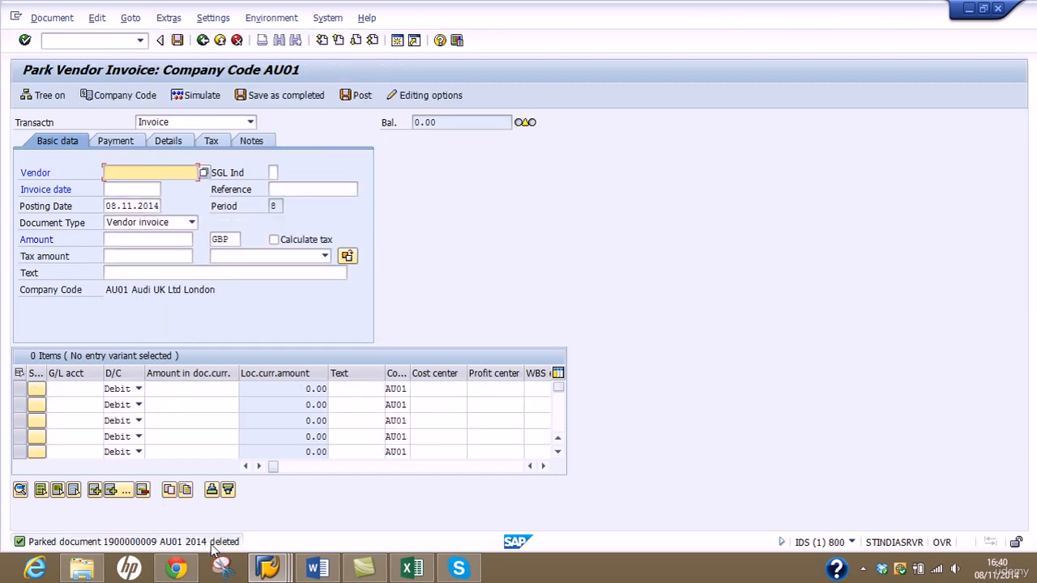
{"action": "left_click", "coordinate": [121, 41]}
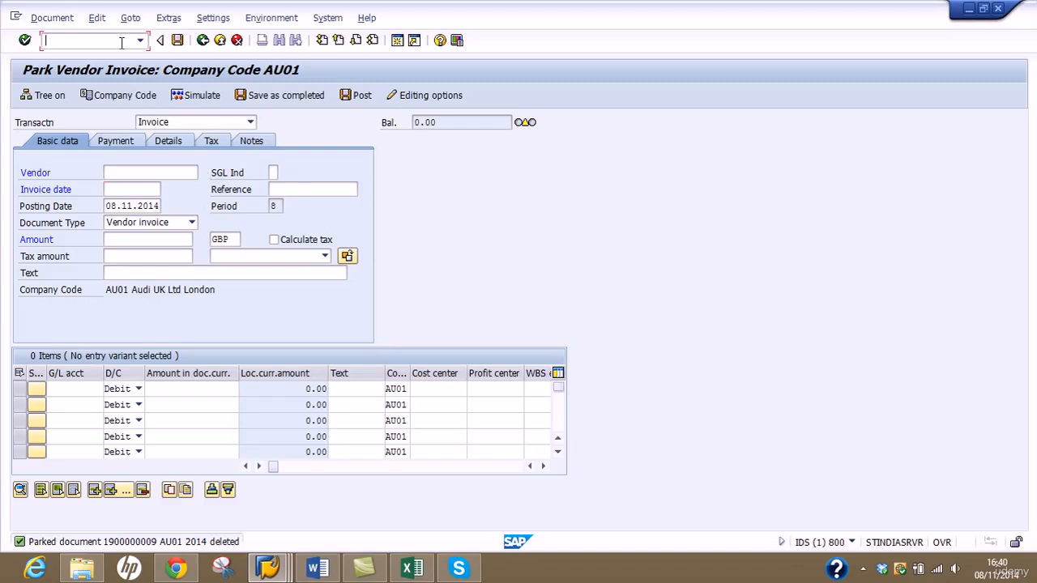
{"action": "type", "text": "/nfb03"}
{"action": "key", "text": "Return"}
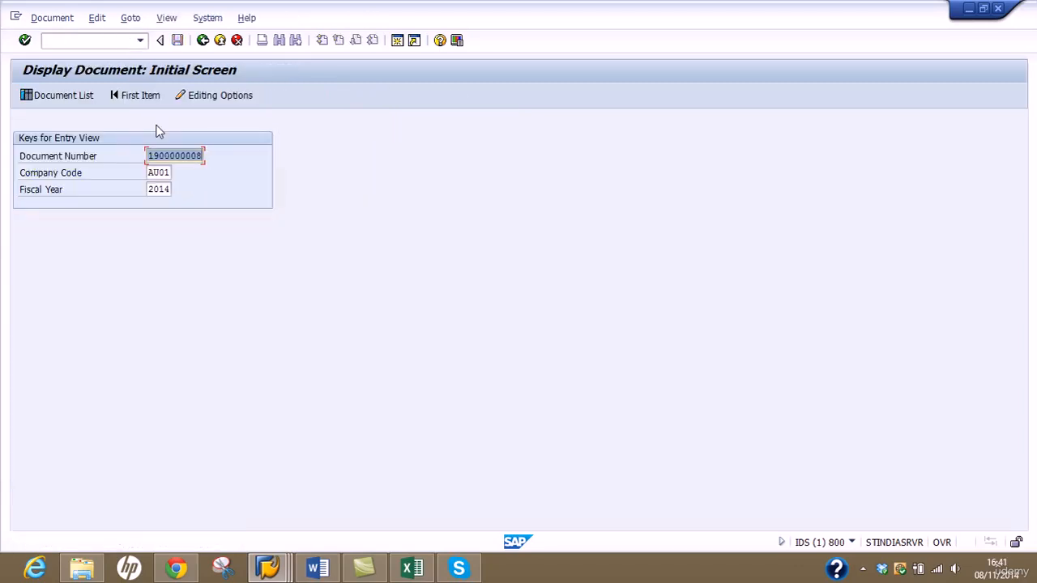
{"action": "key", "text": "End"}
{"action": "key", "text": "BackSpace"}
{"action": "type", "text": "9"}
{"action": "key", "text": "Return"}
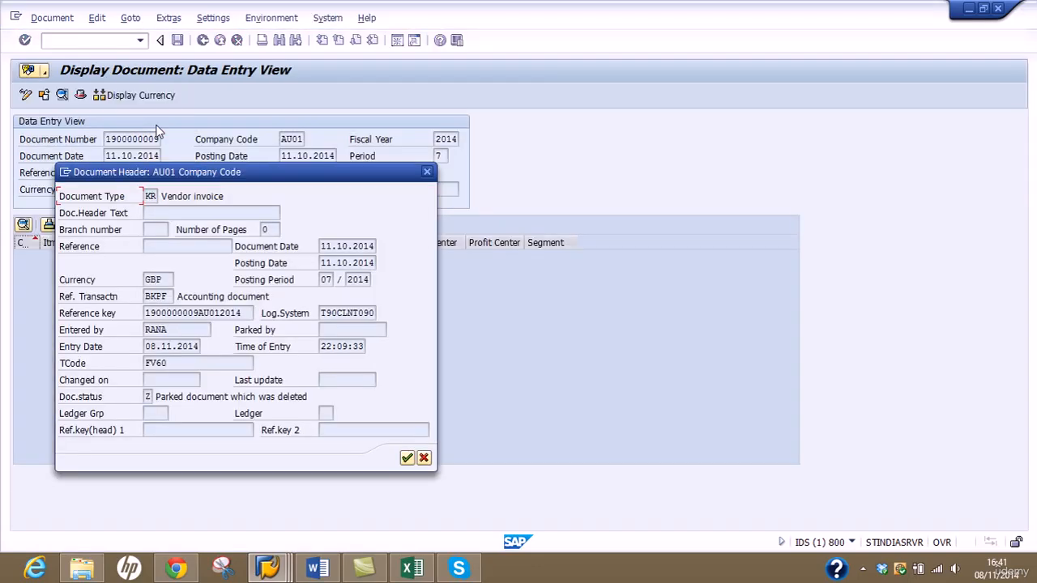
Move the document header dialog clear of the entry view and examine the document status and reference key
{"action": "left_click_drag", "start_coordinate": [235, 174], "coordinate": [661, 45]}
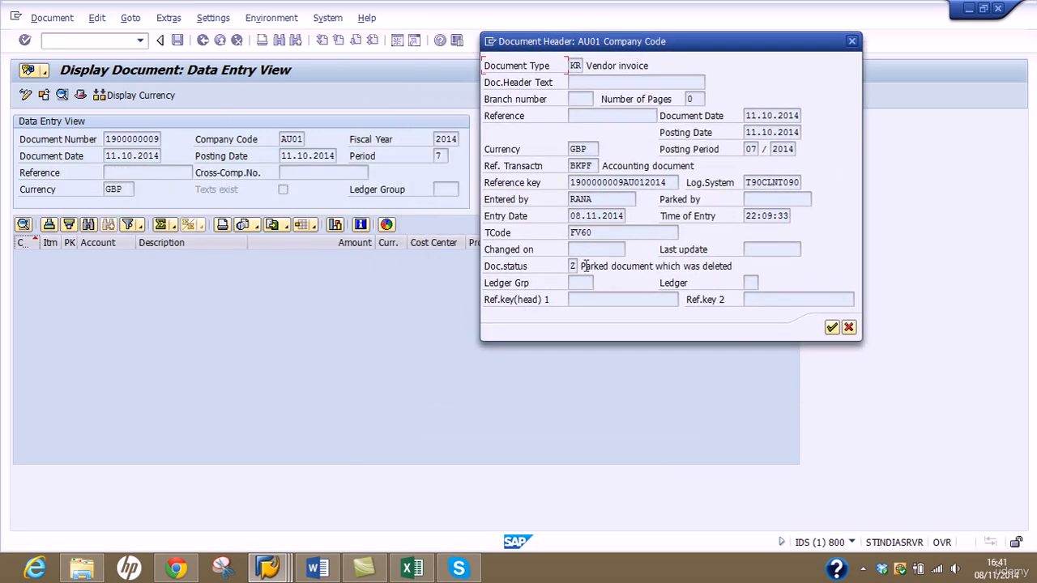
{"action": "left_click_drag", "start_coordinate": [580, 266], "coordinate": [740, 266]}
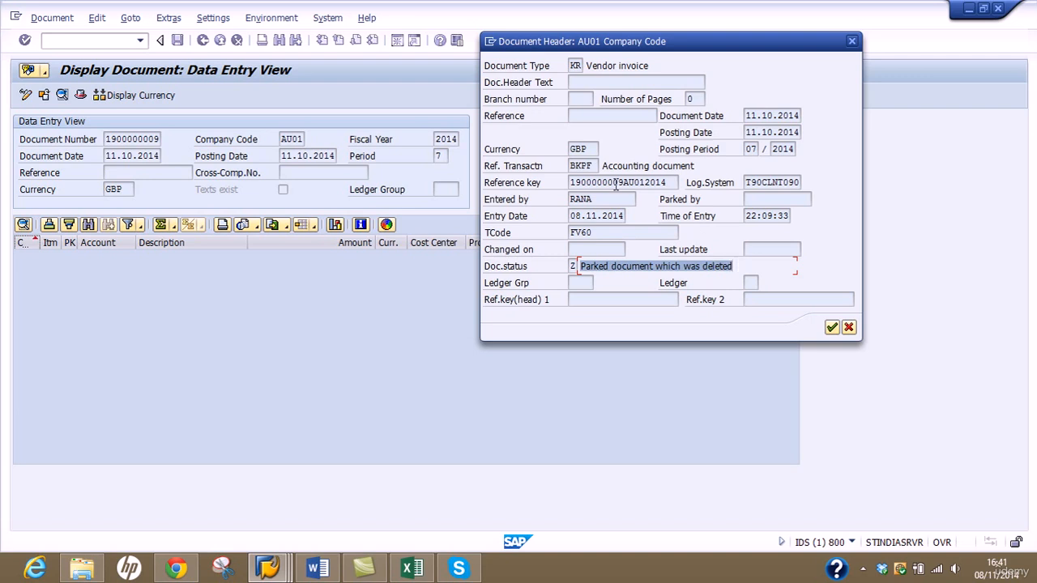
{"action": "left_click", "coordinate": [571, 183]}
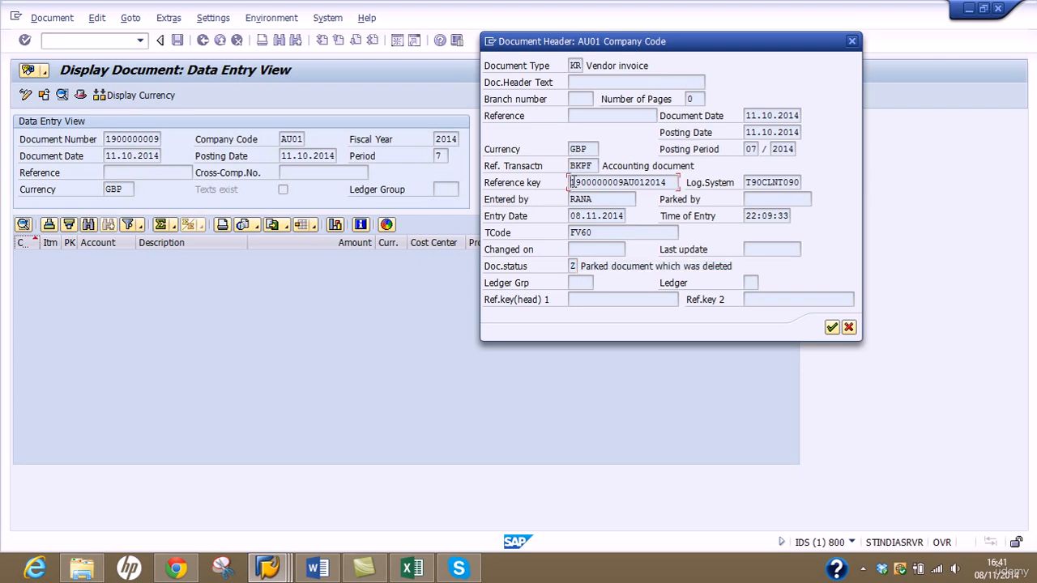
{"action": "left_click_drag", "start_coordinate": [571, 182], "coordinate": [623, 181]}
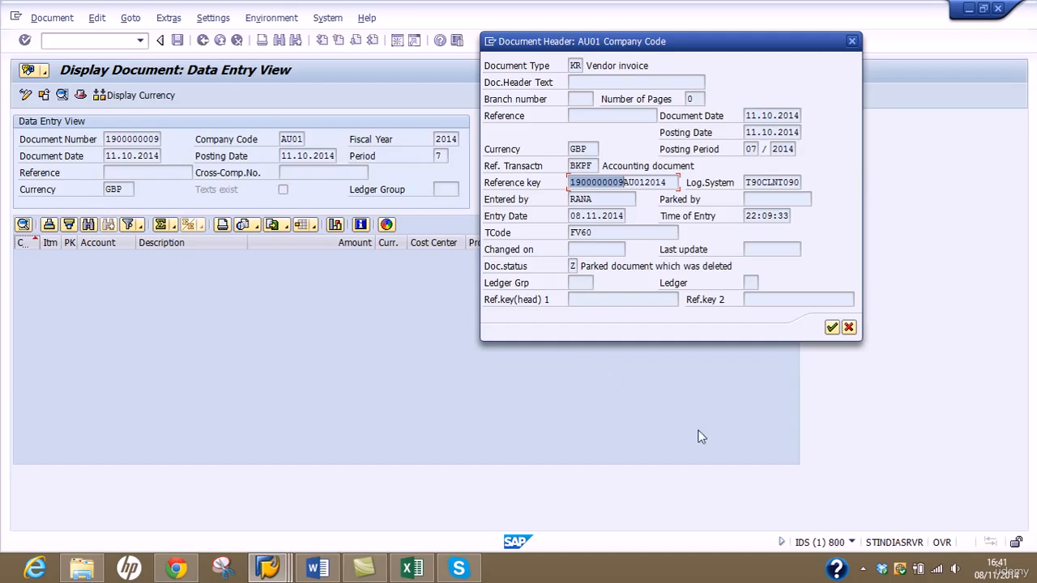
Switch to Word to view the Parking and Holding Documents section of the SAP FICO training contents
{"action": "left_click", "coordinate": [324, 571]}
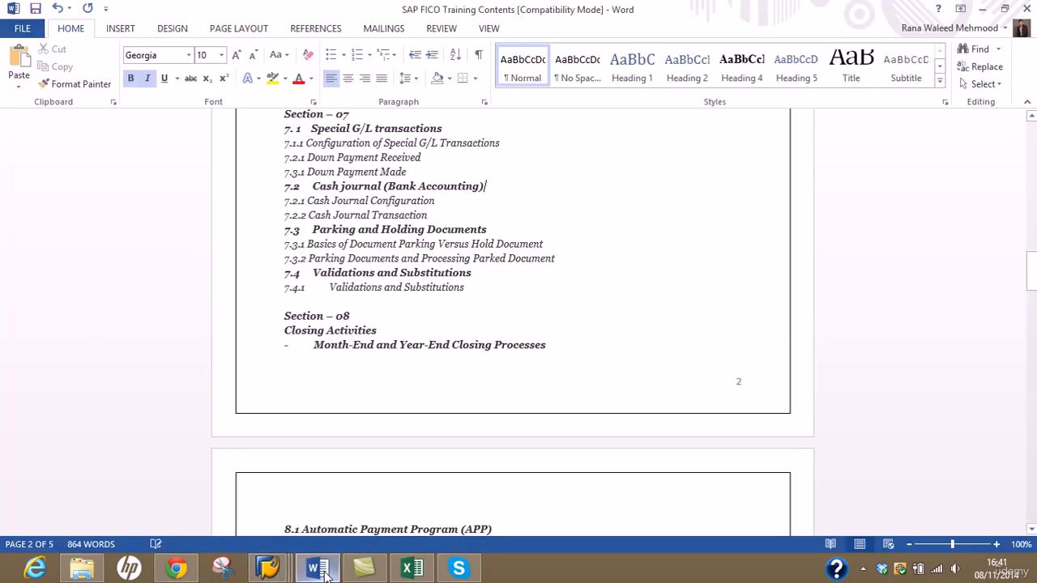
{"action": "left_click", "coordinate": [864, 570]}
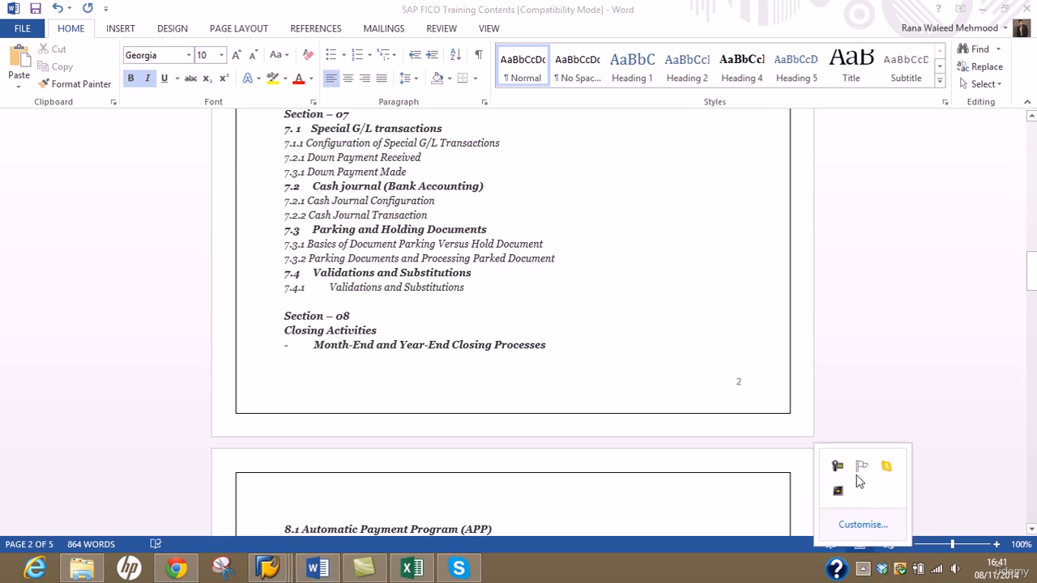